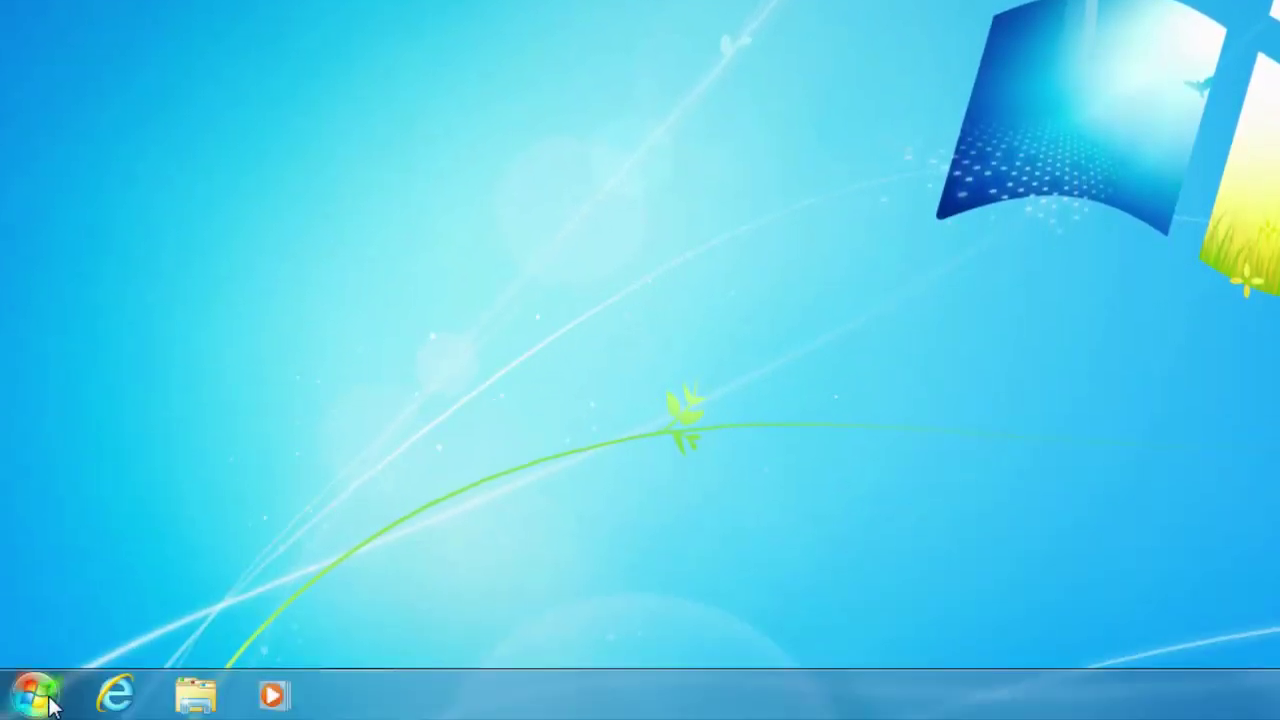
Step: Launch Microsoft Outlook 2010 from Start > All Programs > Microsoft Office
left_click(40, 700)
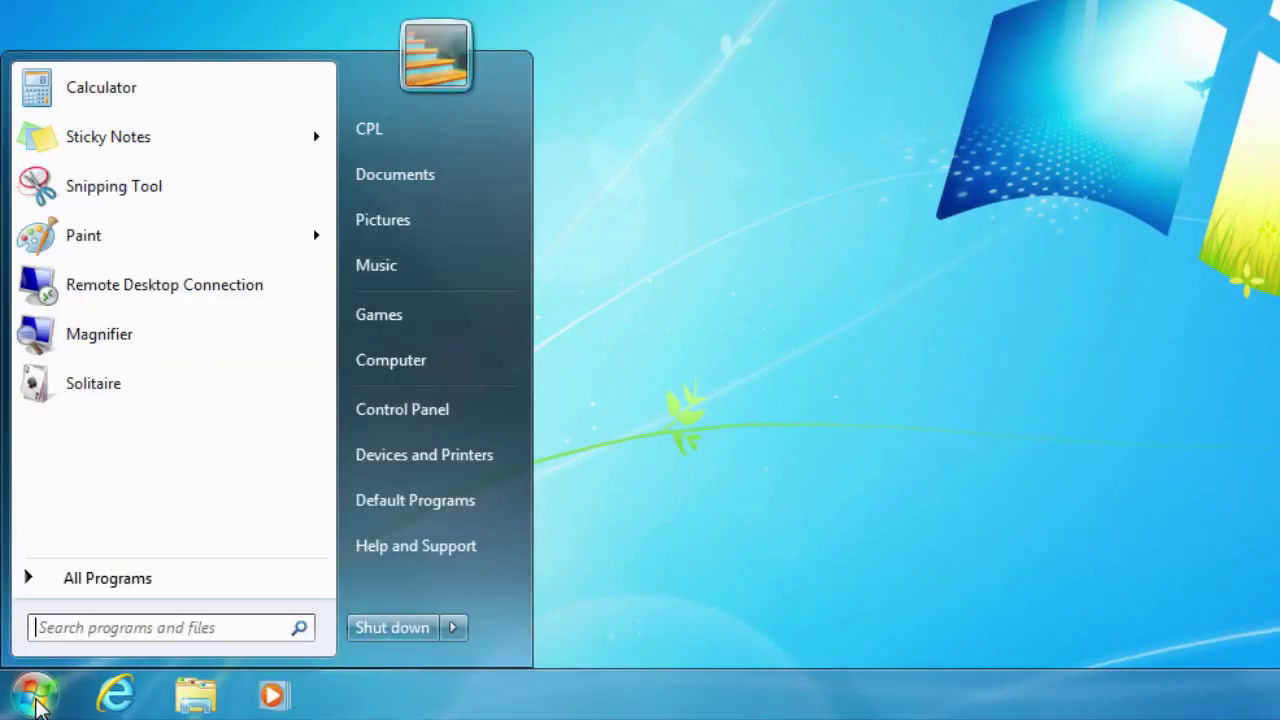
left_click(94, 580)
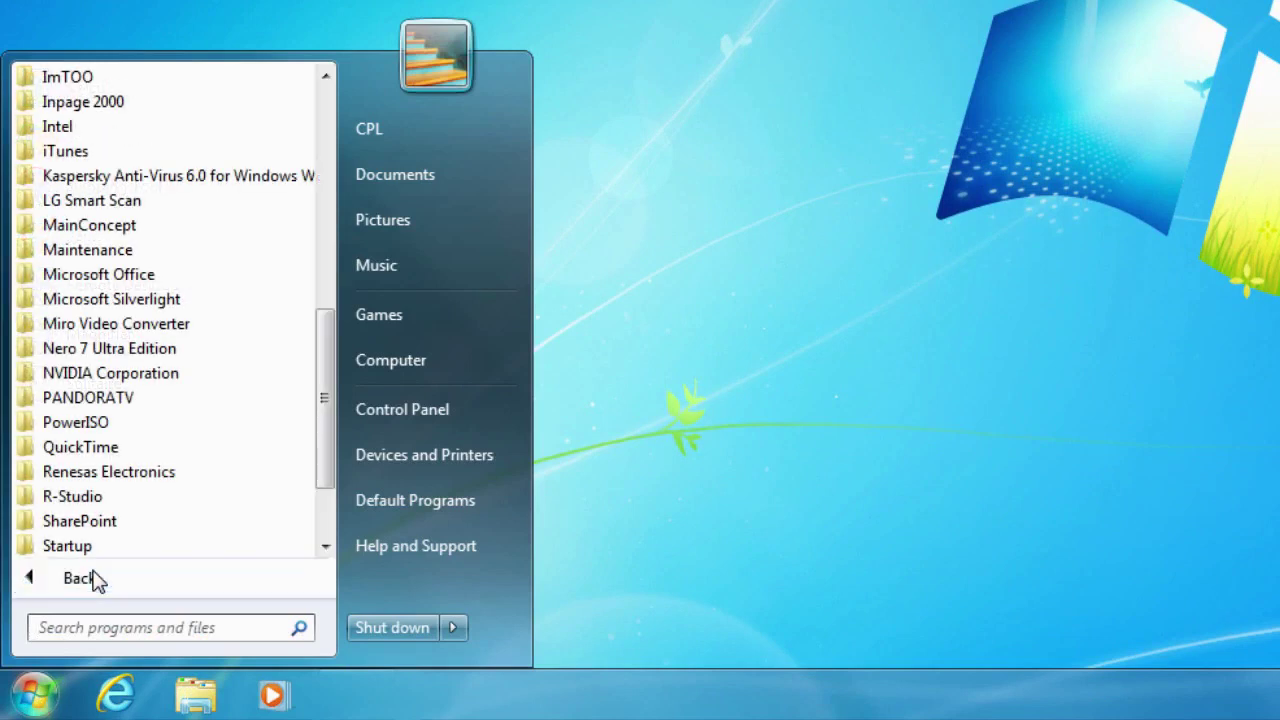
left_click(116, 278)
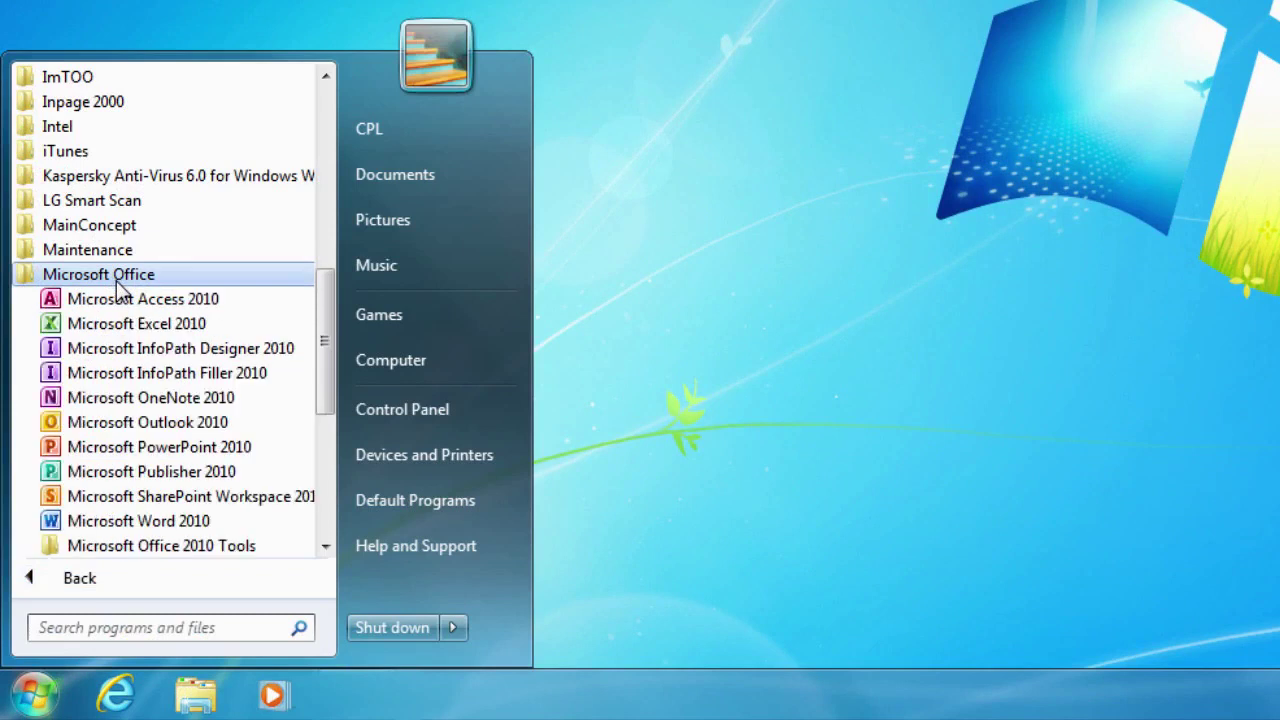
left_click(150, 424)
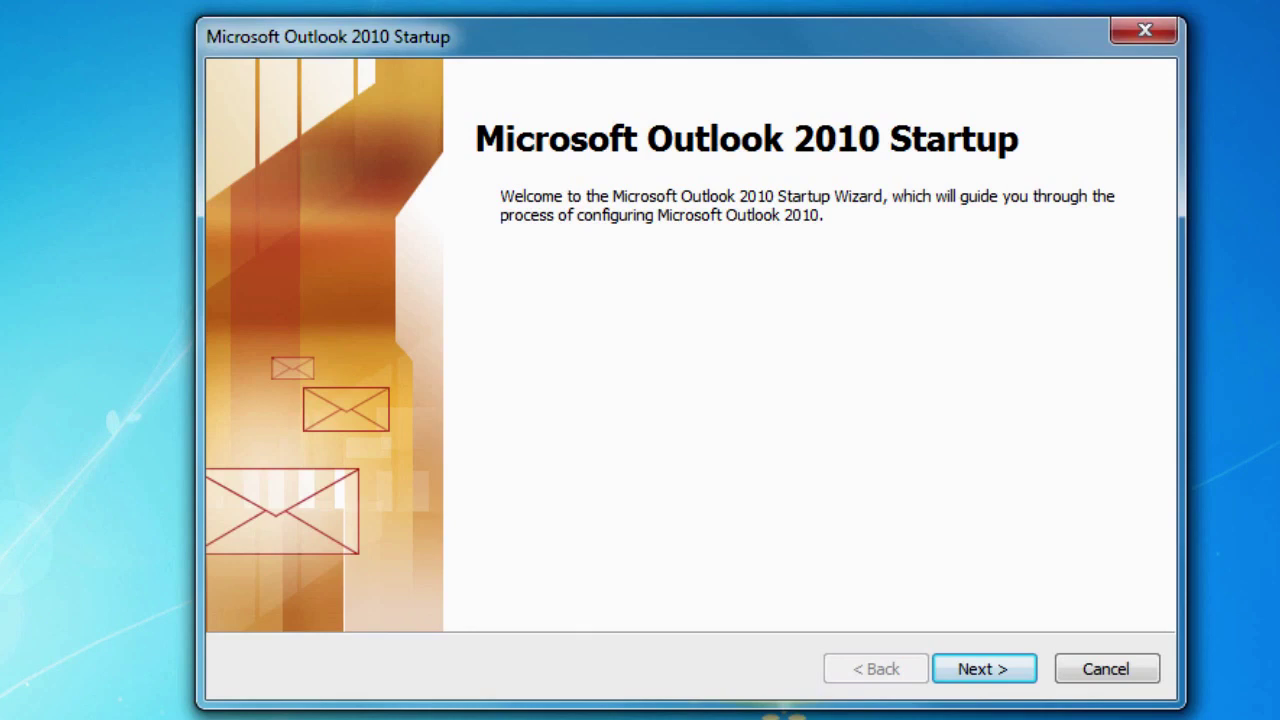
Step: Skip e-mail account setup in the startup wizard and finish with no e-mail support
left_click(993, 676)
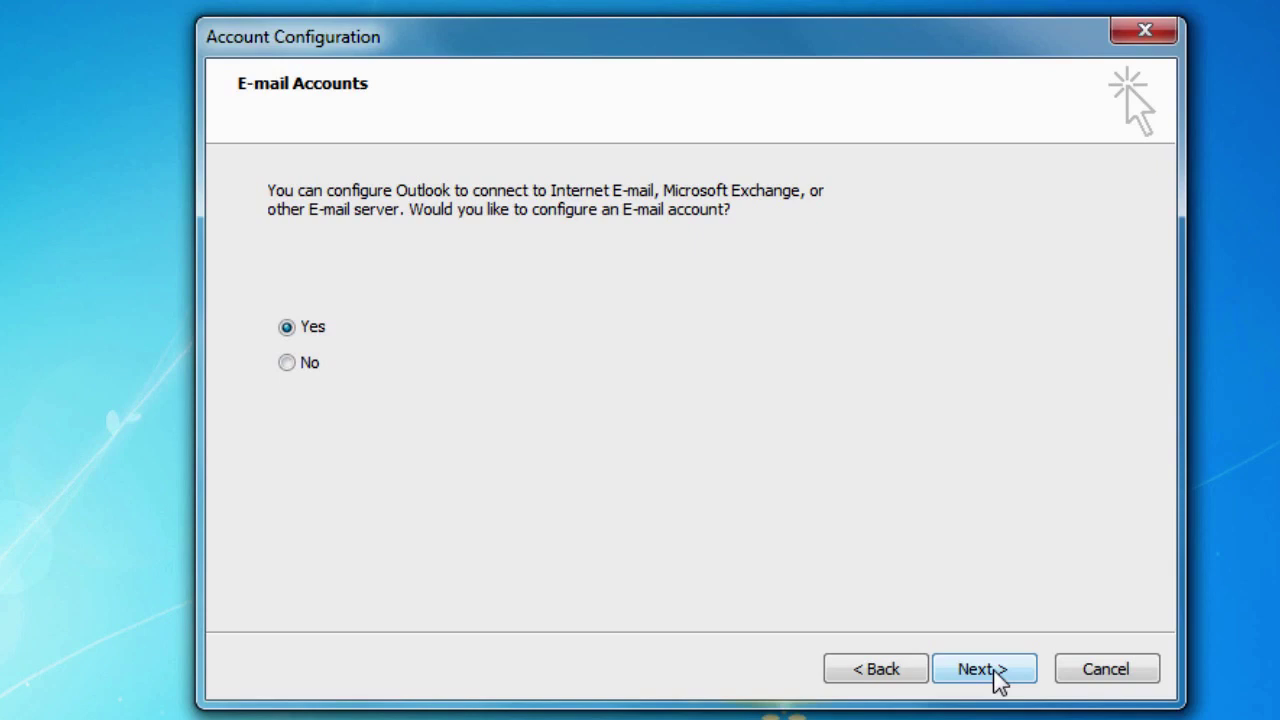
left_click(318, 367)
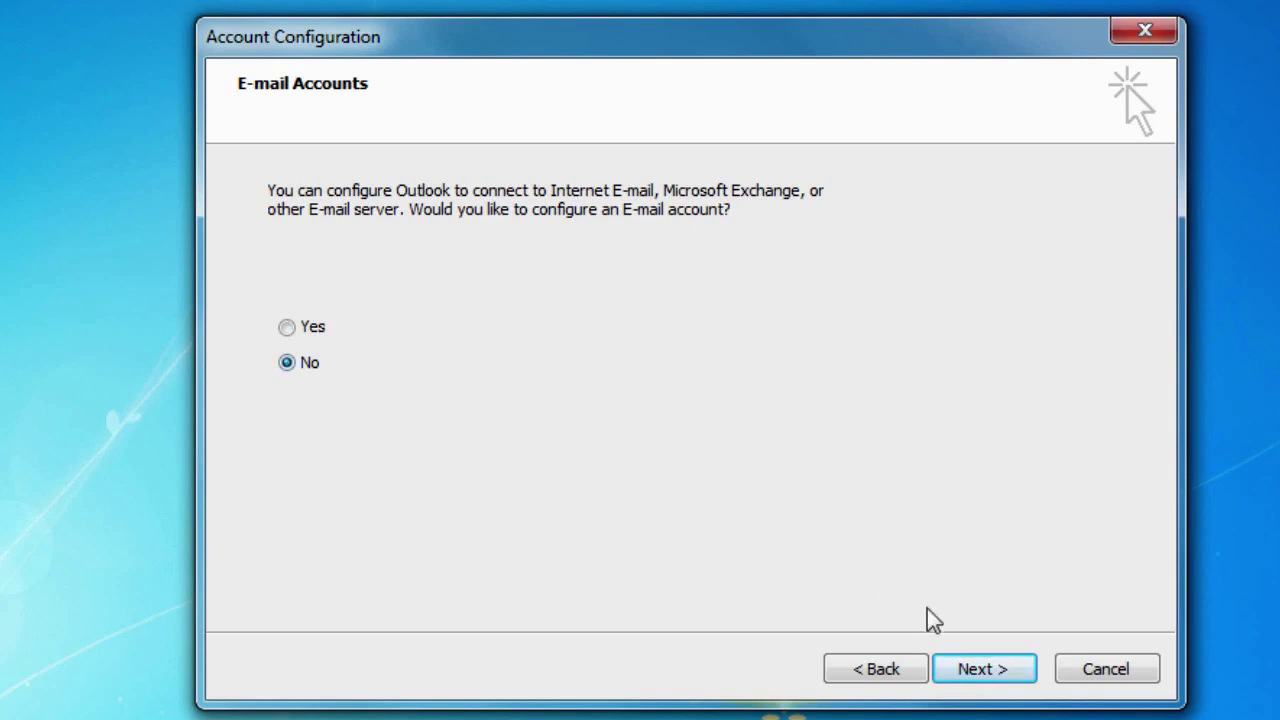
left_click(1002, 680)
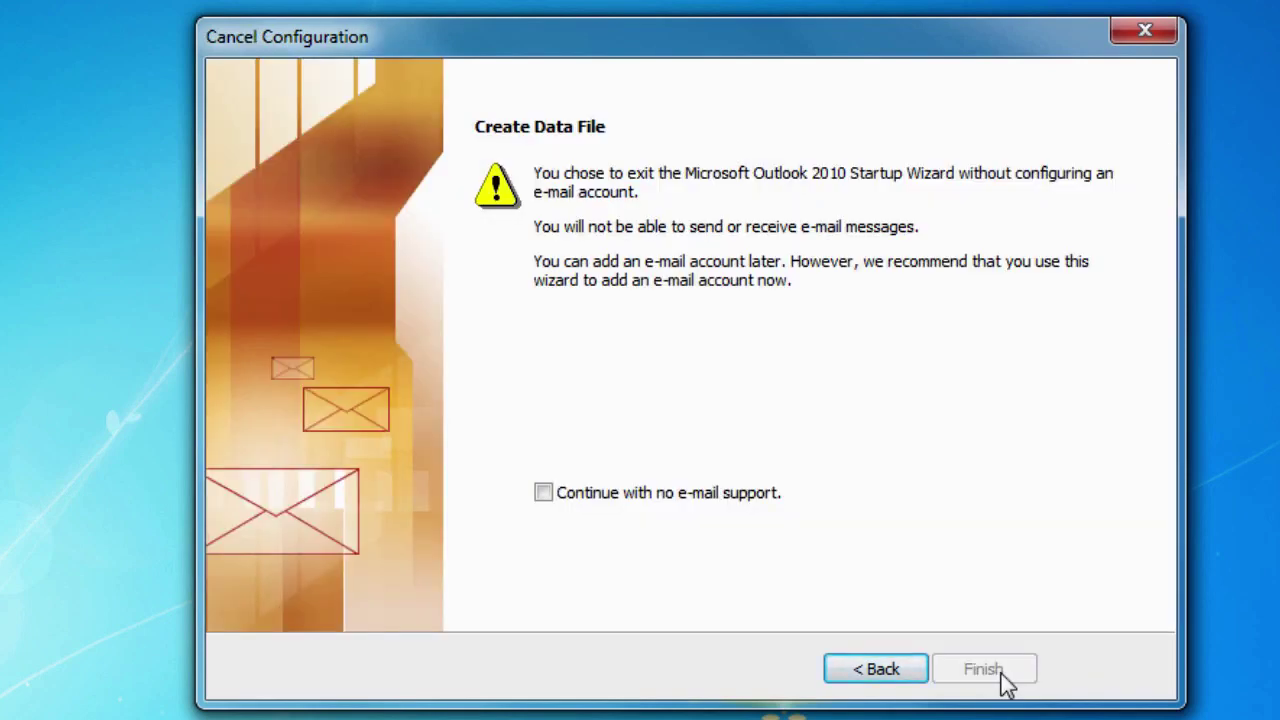
left_click(542, 493)
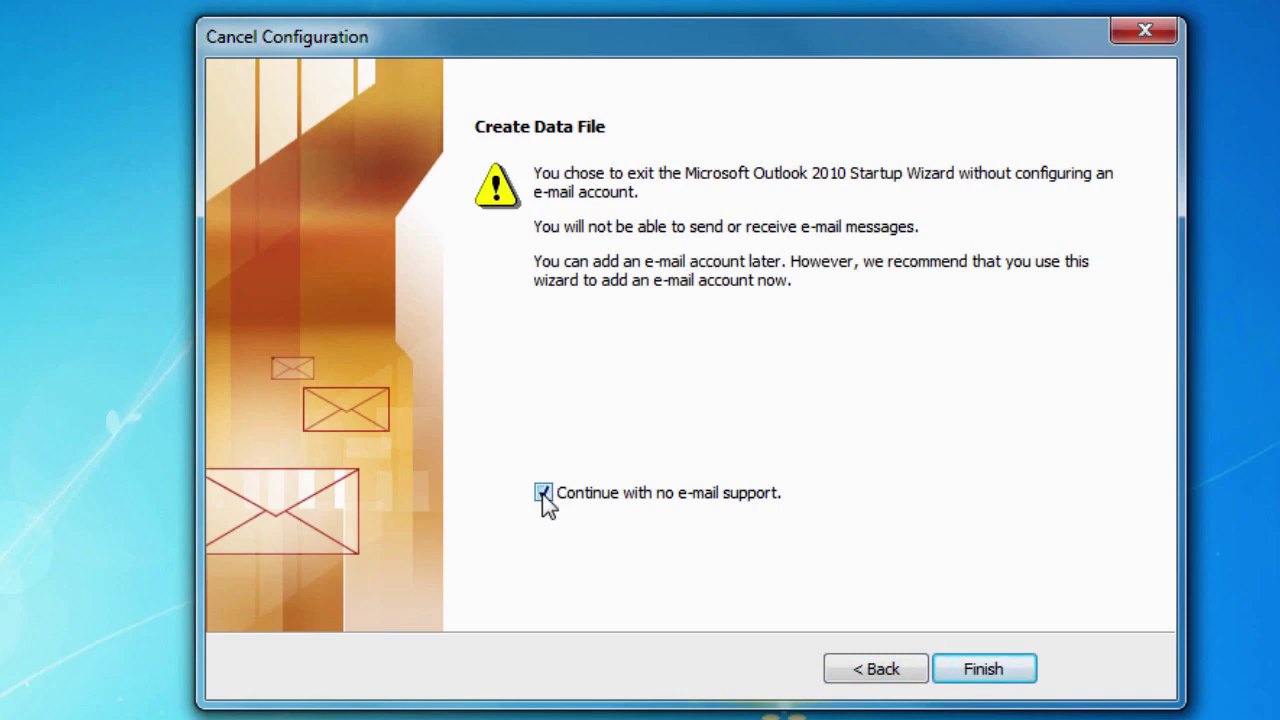
left_click(995, 675)
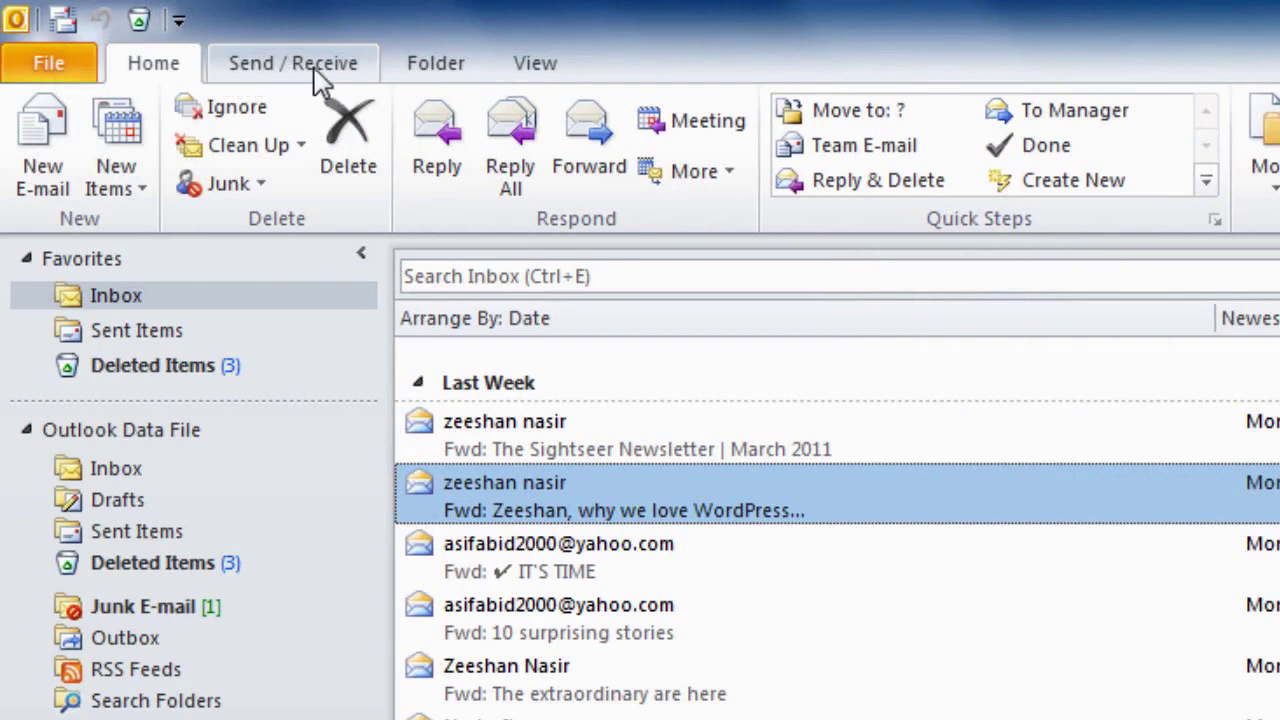
Step: Browse the View, Folder and Send / Receive ribbon tabs, then return to Home
left_click(520, 78)
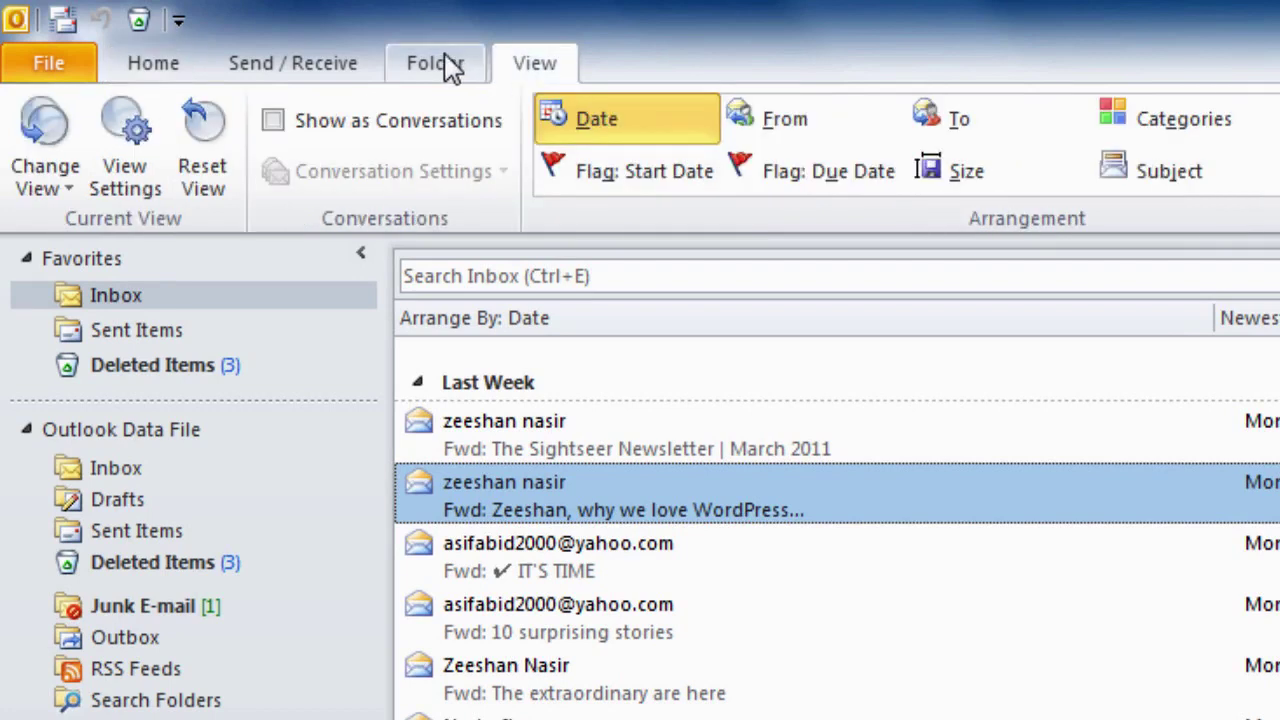
left_click(443, 62)
left_click(315, 55)
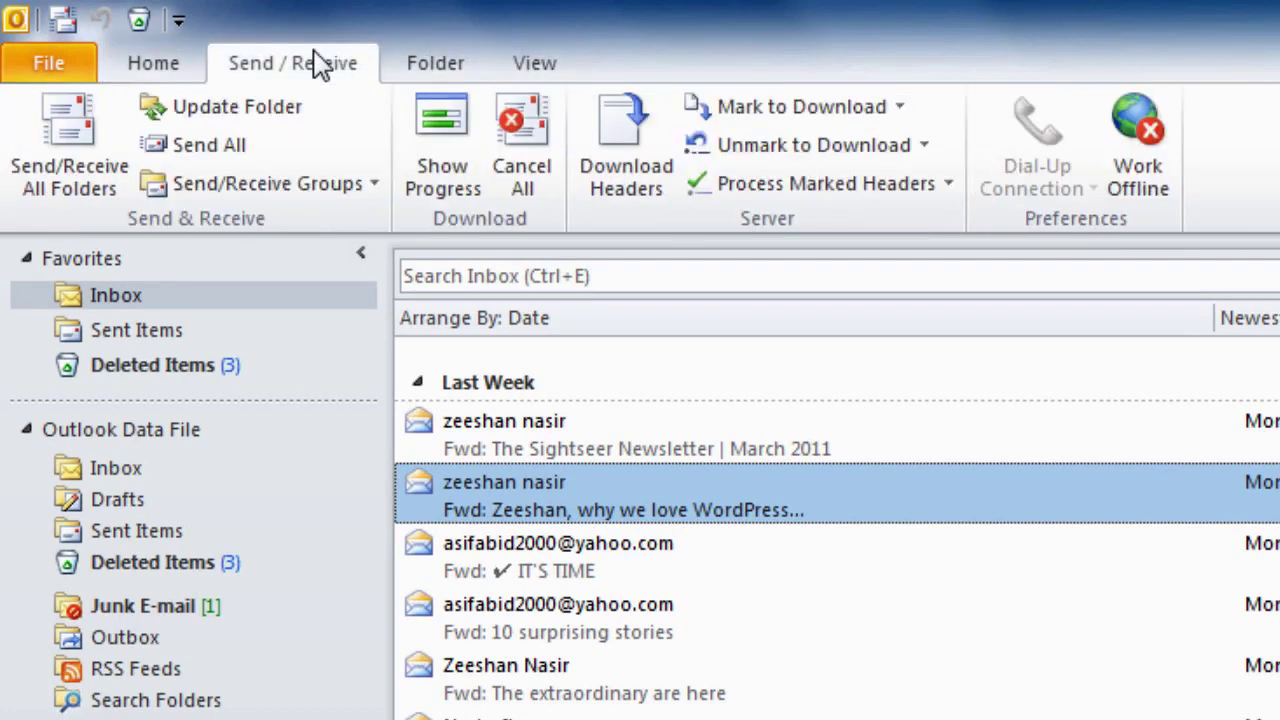
left_click(161, 58)
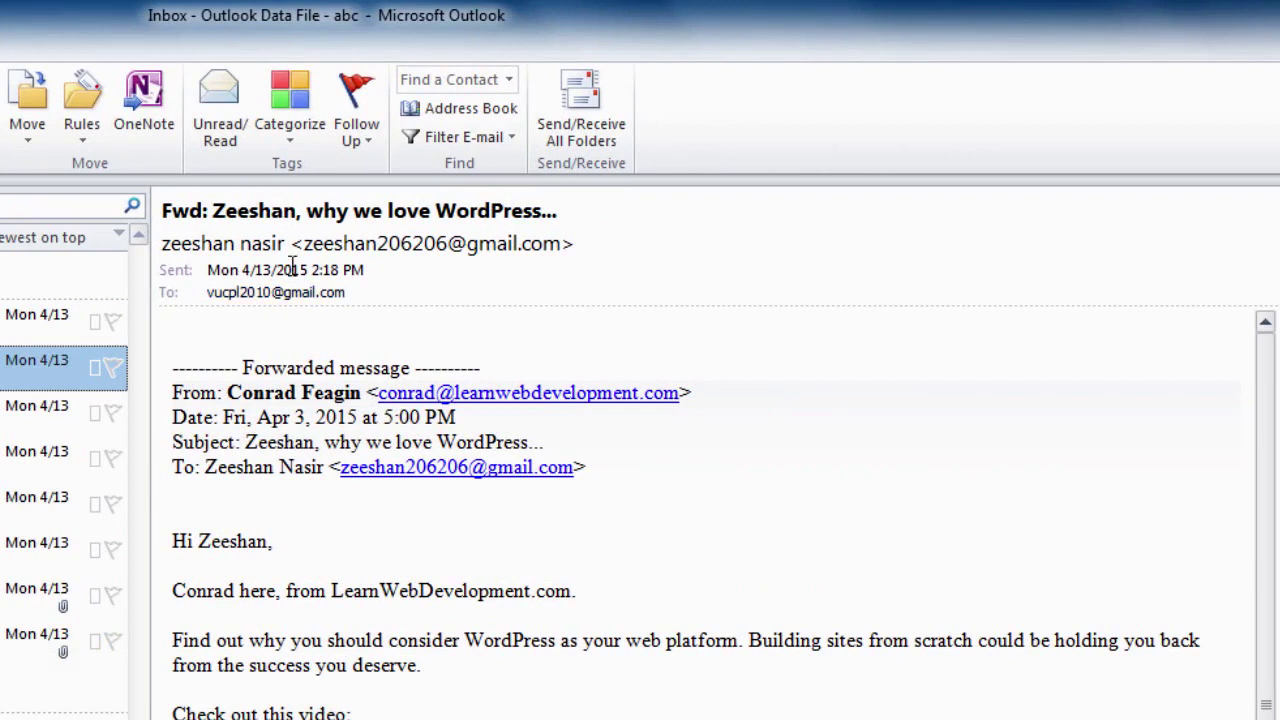
Step: Select the message's opening paragraphs, then show the calendar for Sunday, April 26
mouse_move(330, 245)
left_click_drag(174, 590, 479, 686)
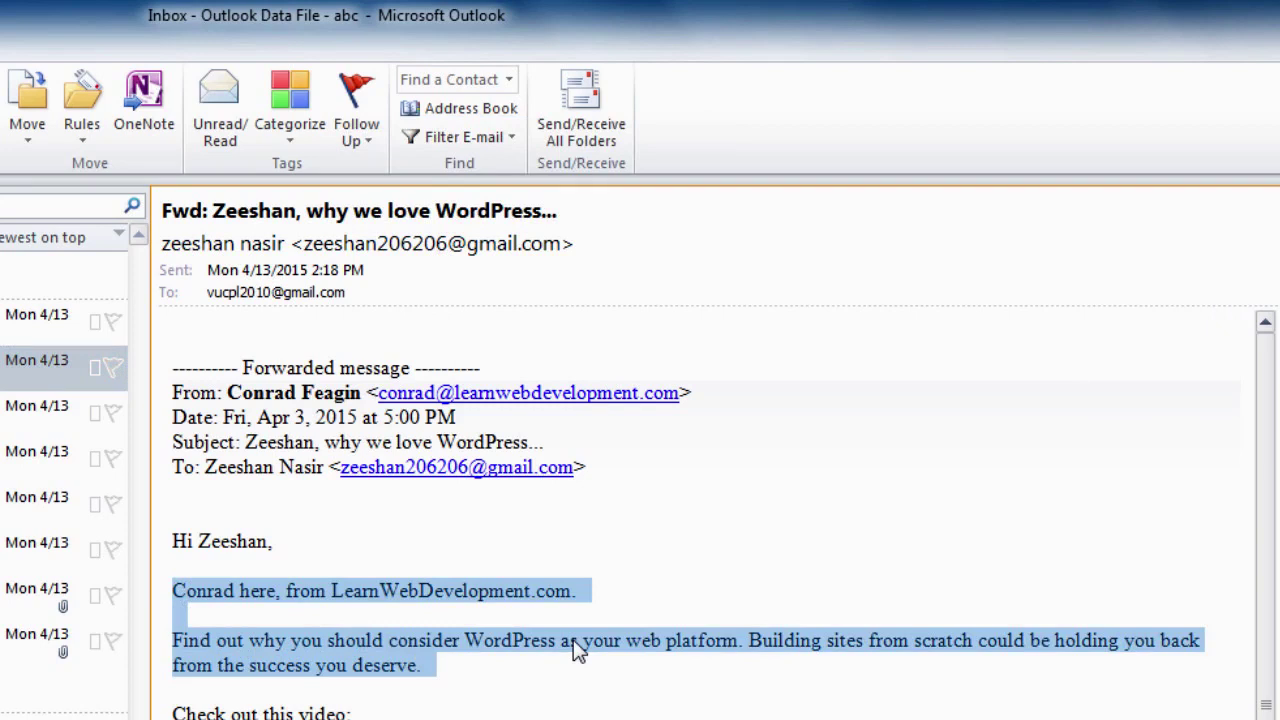
mouse_move(1150, 430)
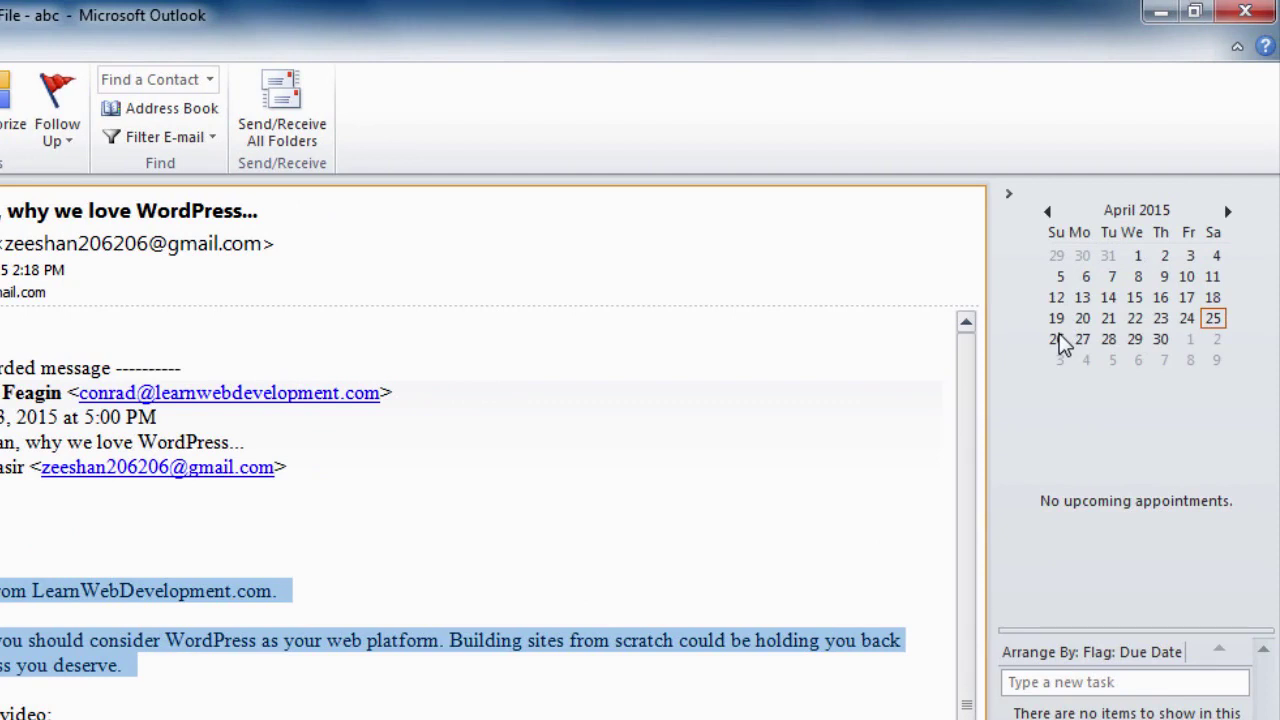
left_click(1058, 340)
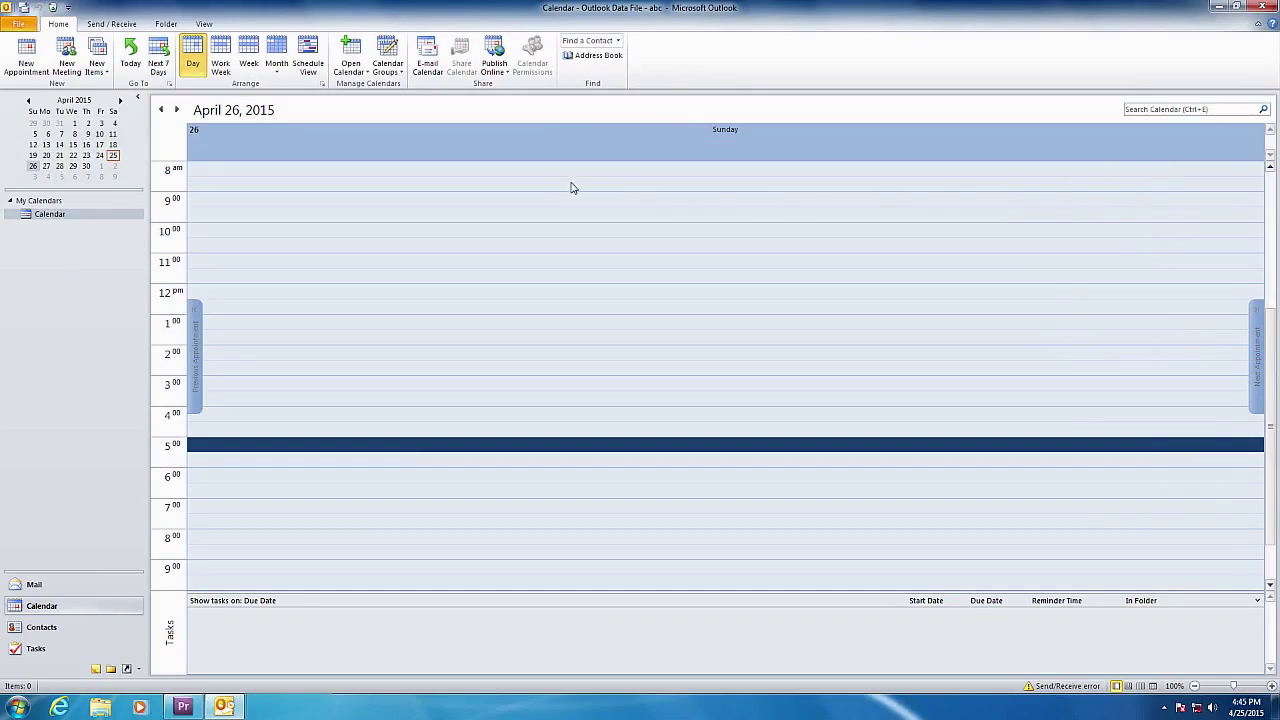
Step: Add an 8:00 AM appointment on April 26 titled 'Work to do on Sunday'
left_click(537, 180)
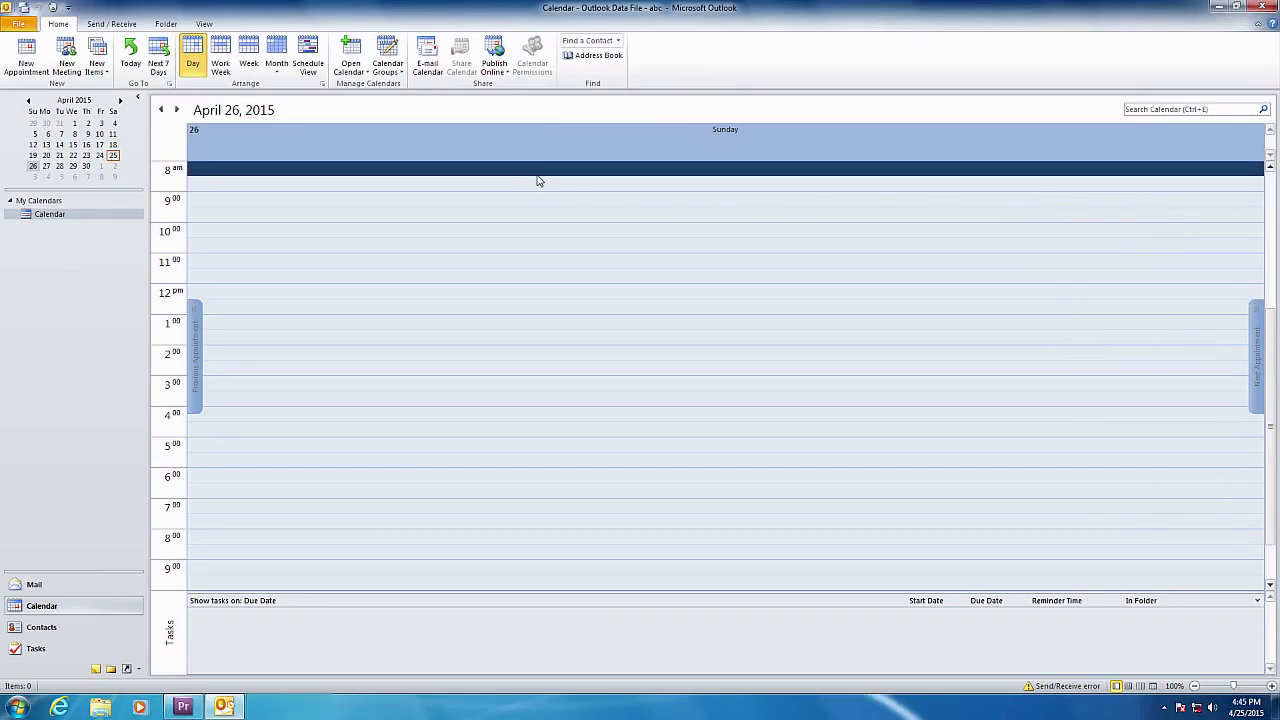
type("Work")
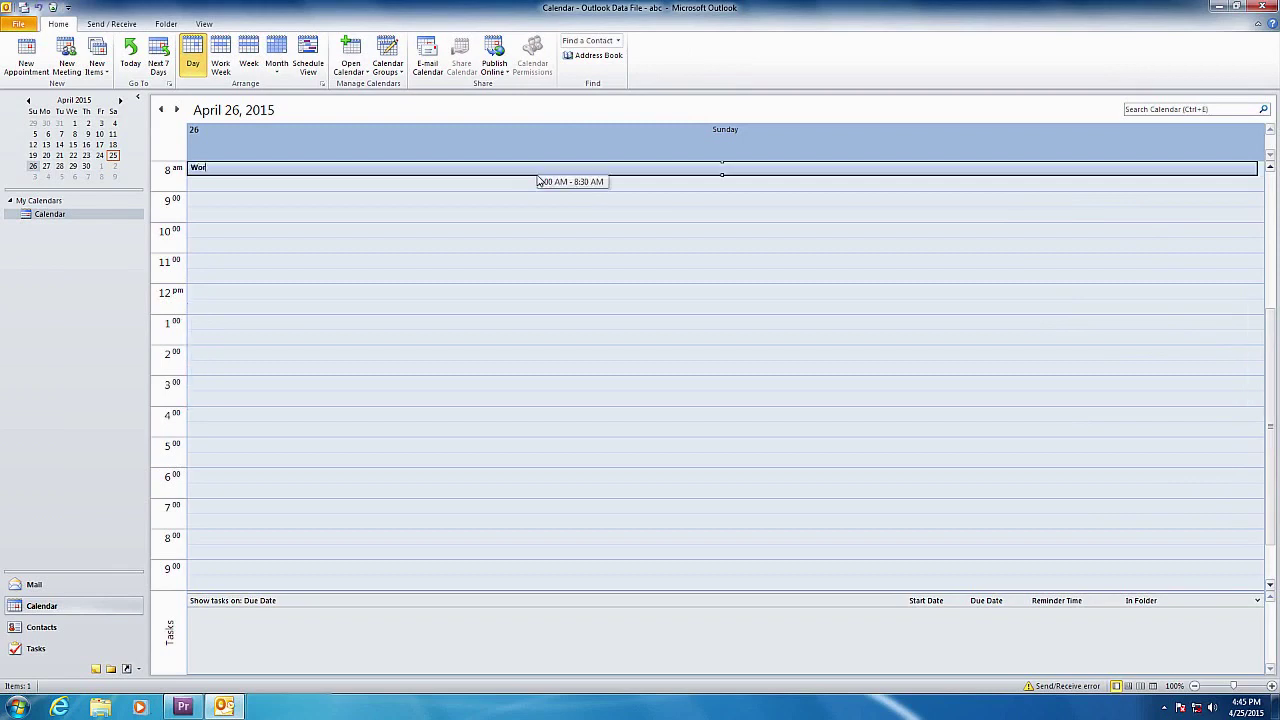
type(" to do on Sunday")
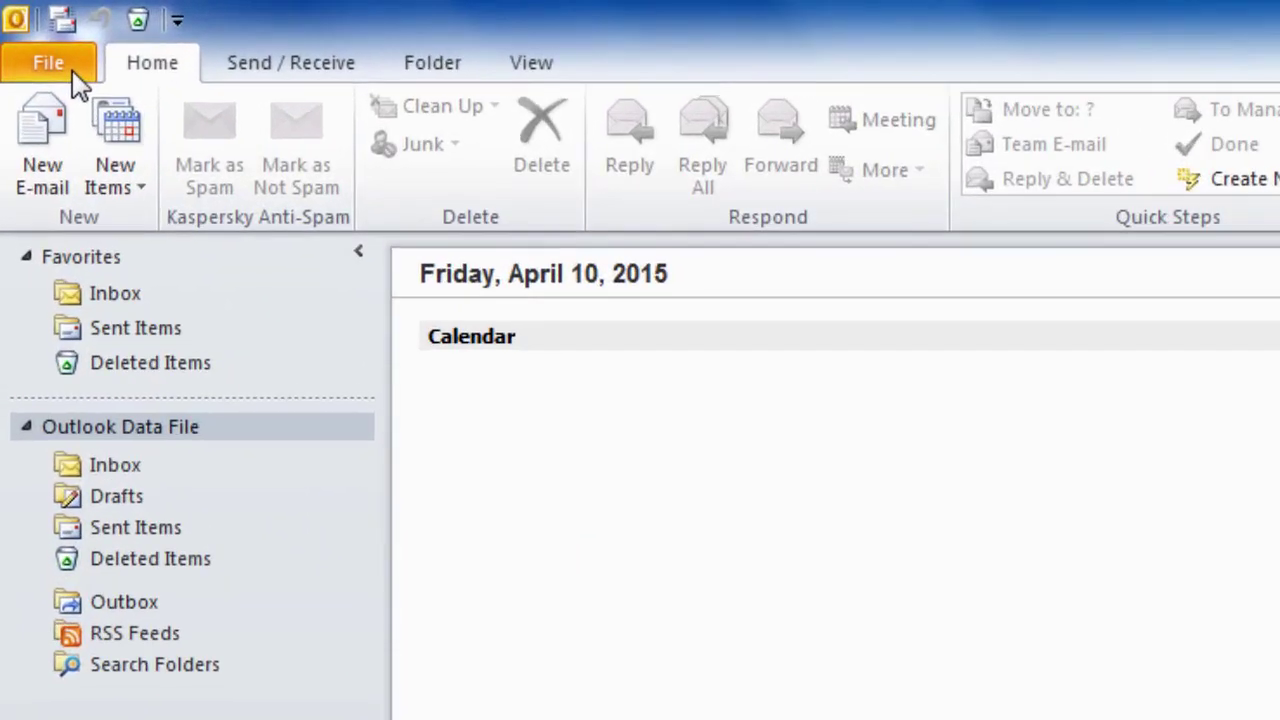
Step: Open Account Settings from File > Info to view the empty e-mail accounts list
left_click(76, 78)
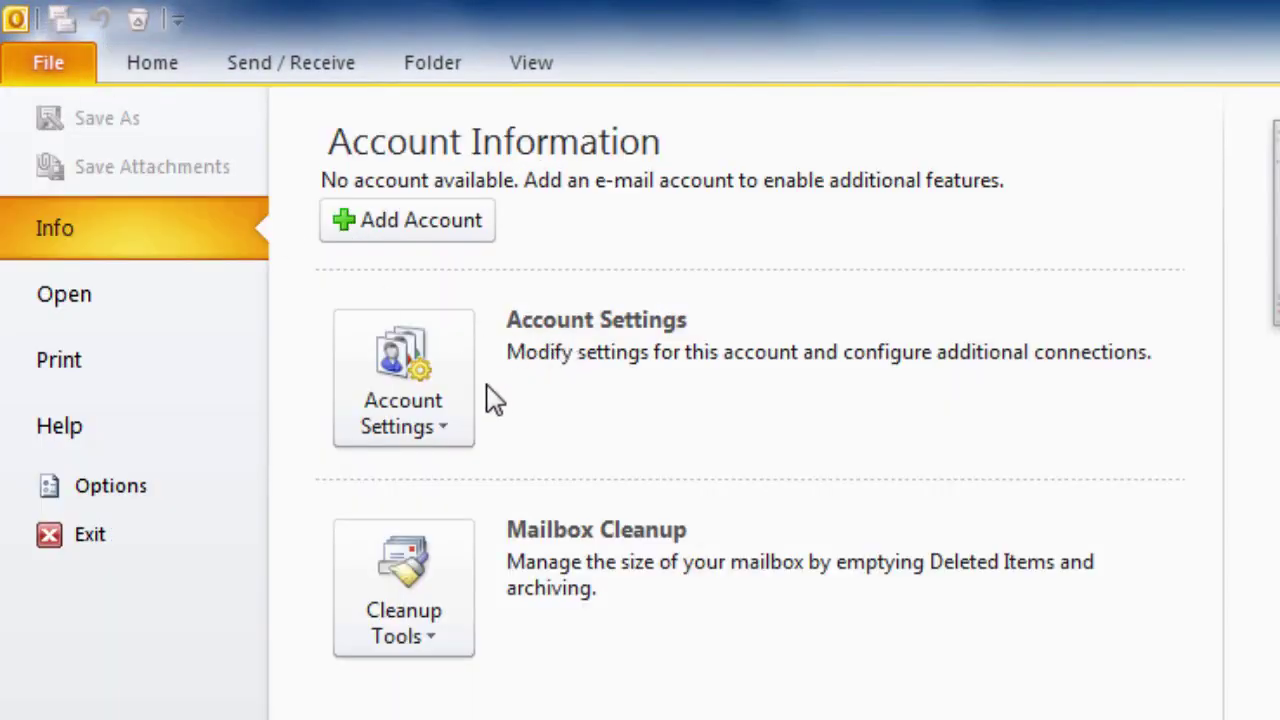
left_click(458, 409)
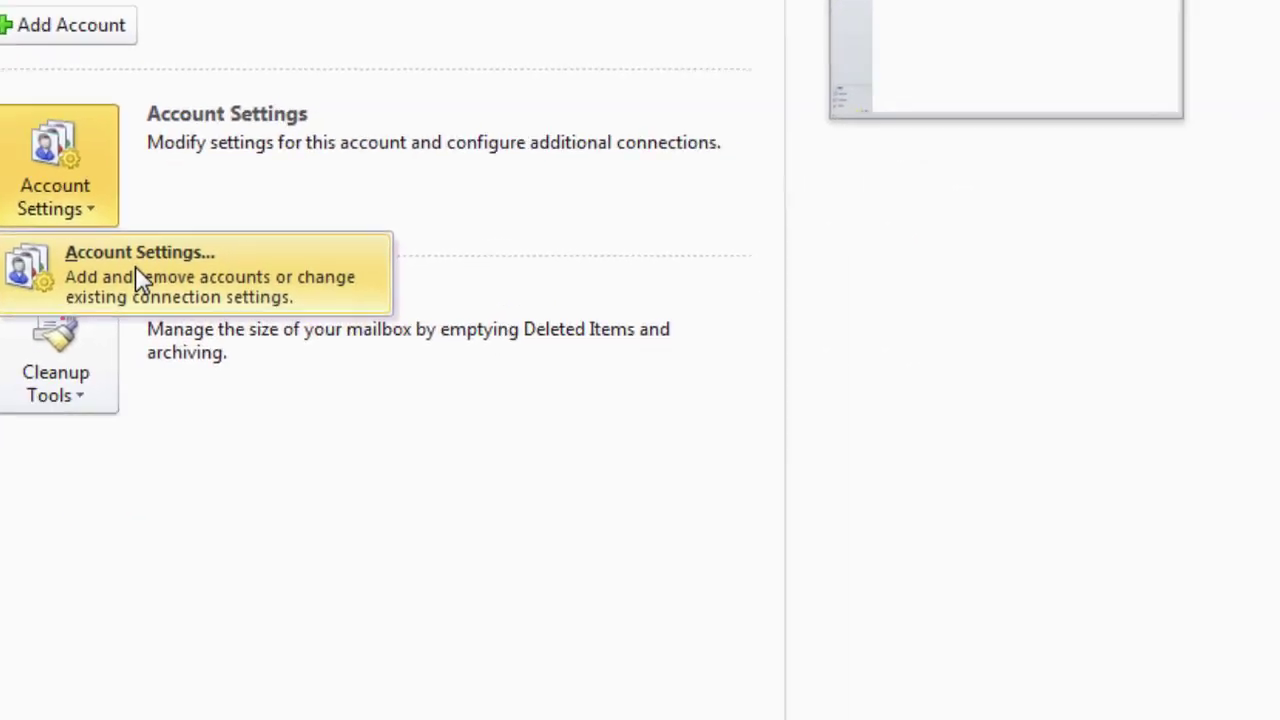
left_click(490, 490)
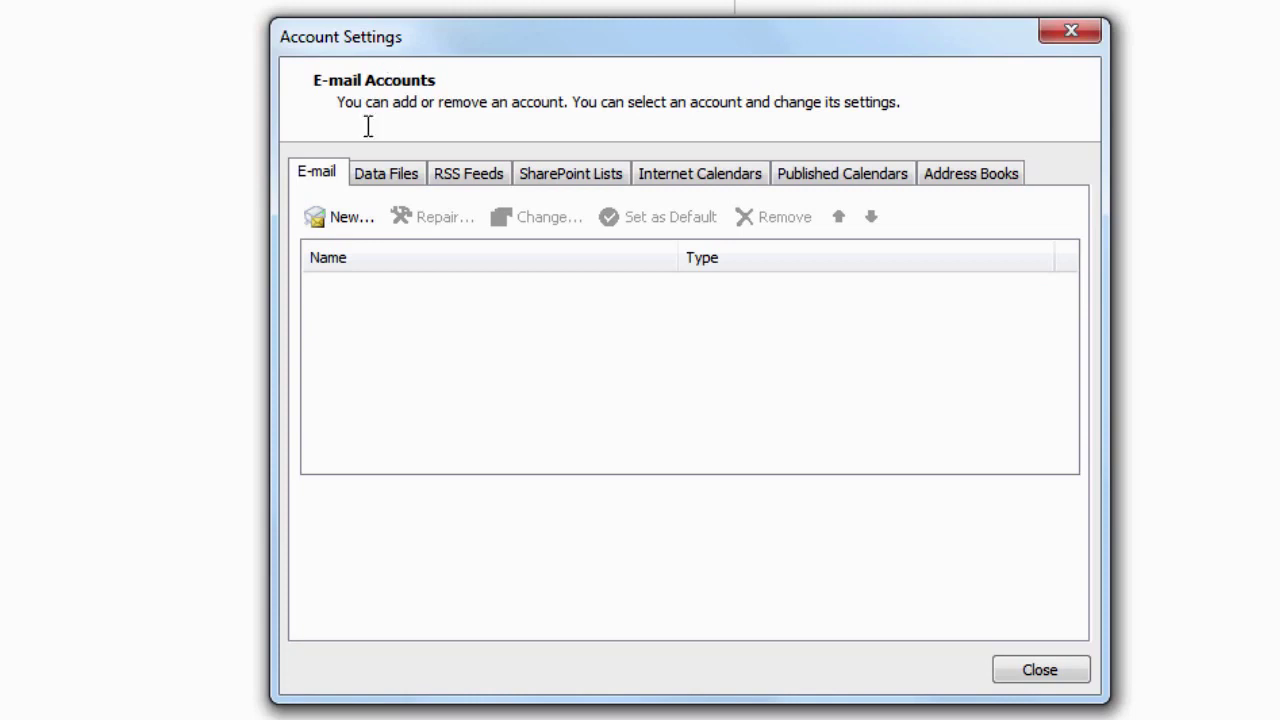
Step: Start a new manually configured Internet E-mail account in the Add New Account wizard
left_click(345, 221)
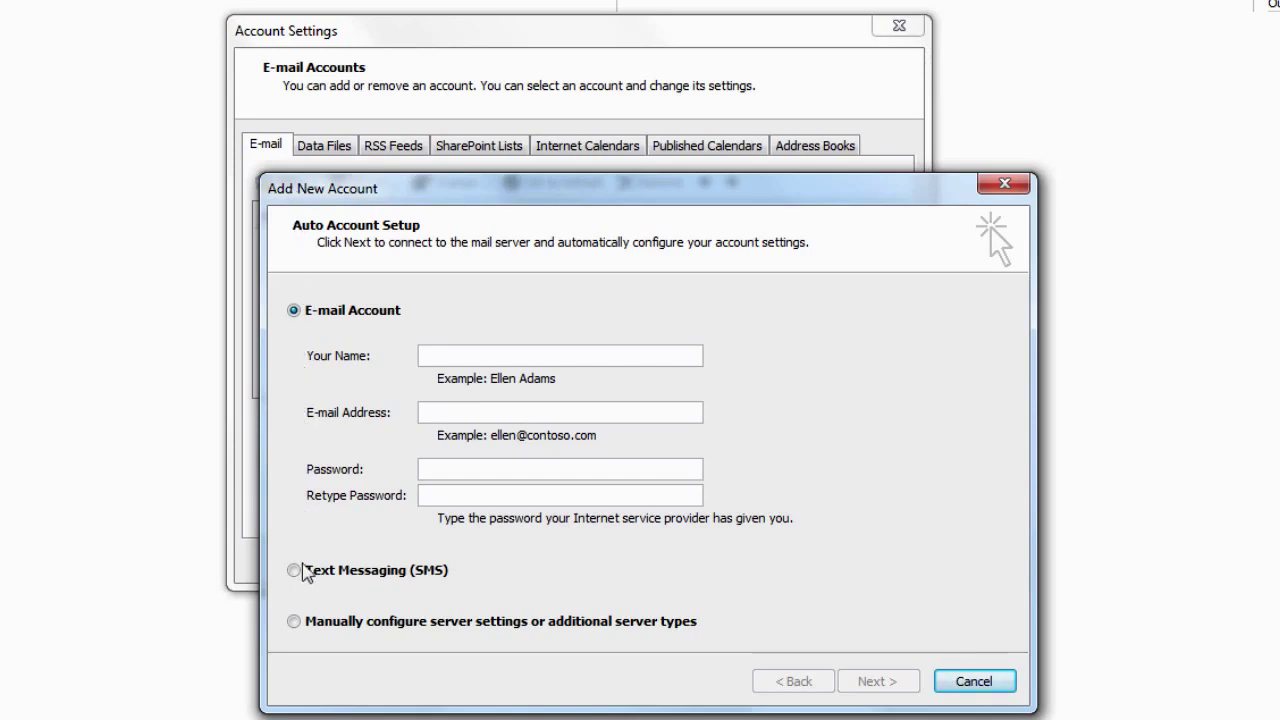
left_click(299, 623)
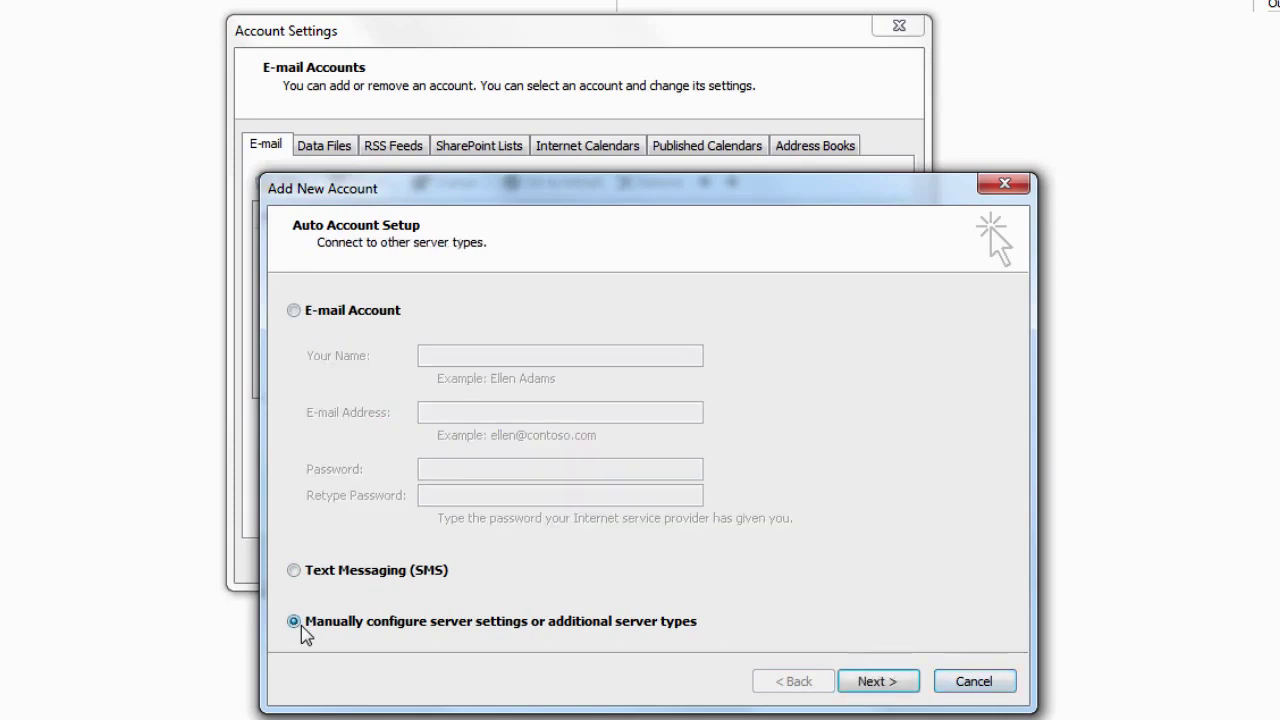
left_click(878, 682)
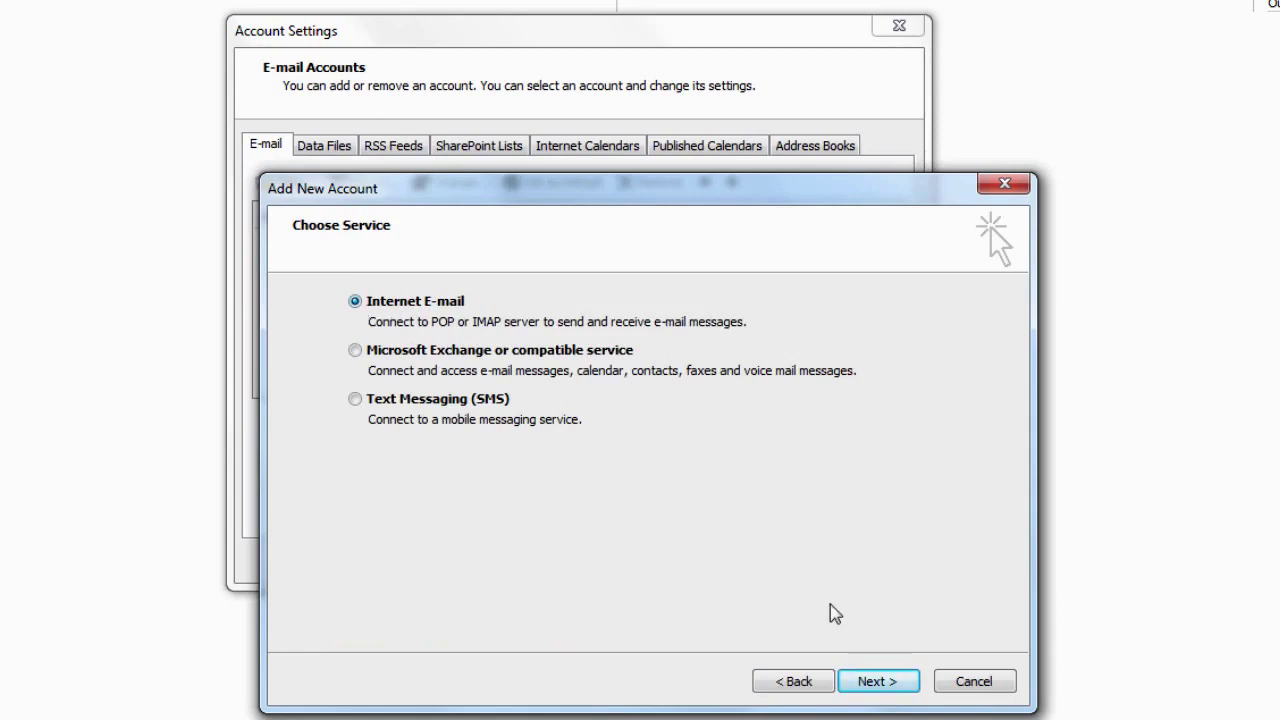
left_click(877, 684)
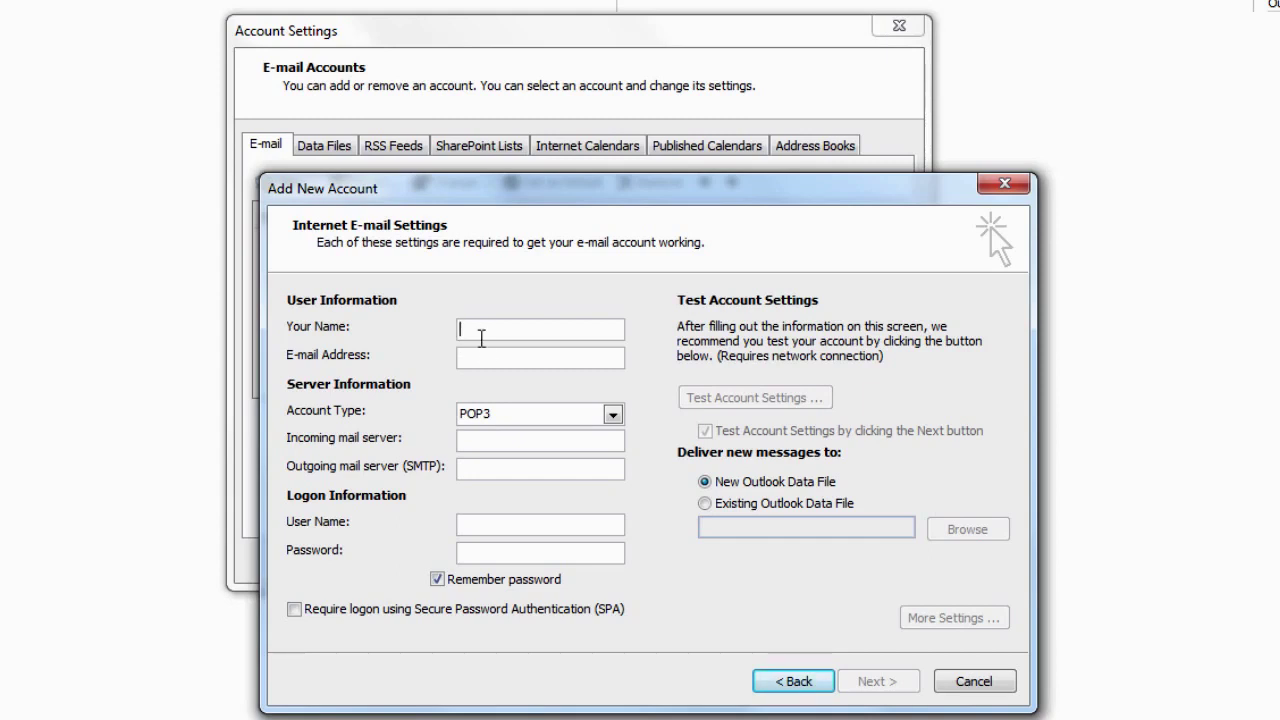
Step: Enter the account's display name and e-mail address, with pop.gmail.com and smtp.gmail.com servers
type("vu")
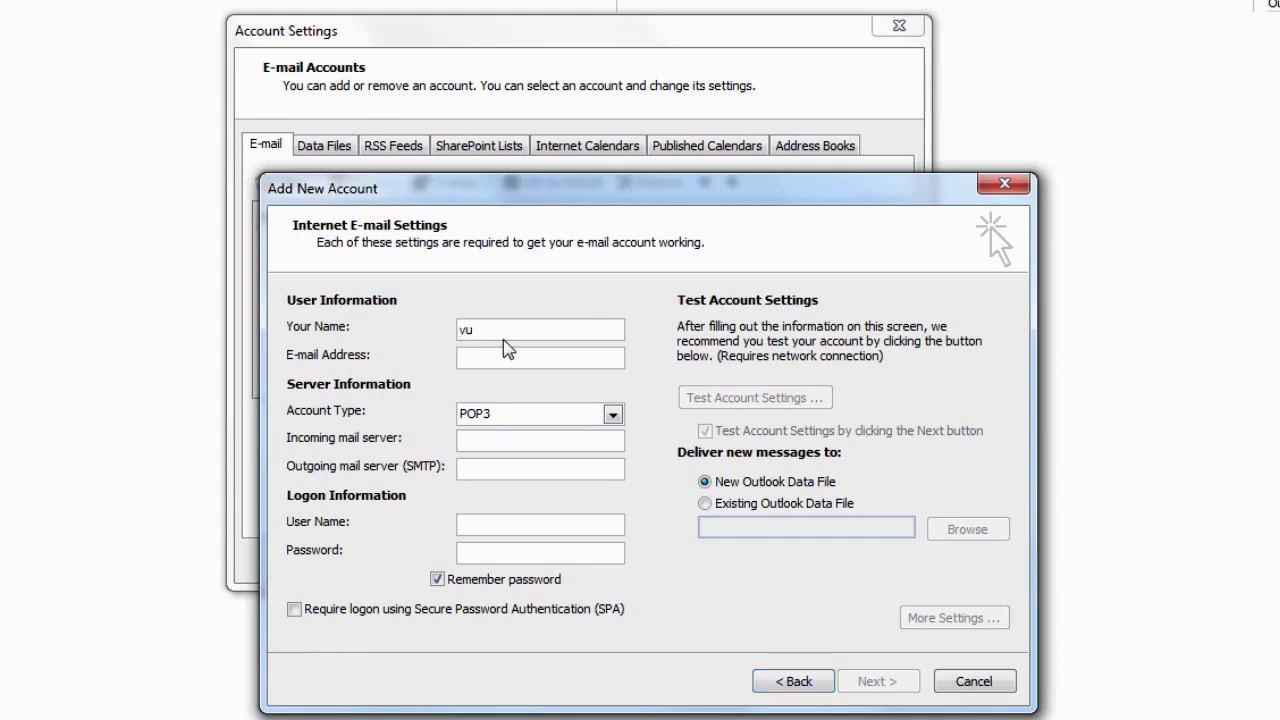
type(" cpl")
left_click(490, 362)
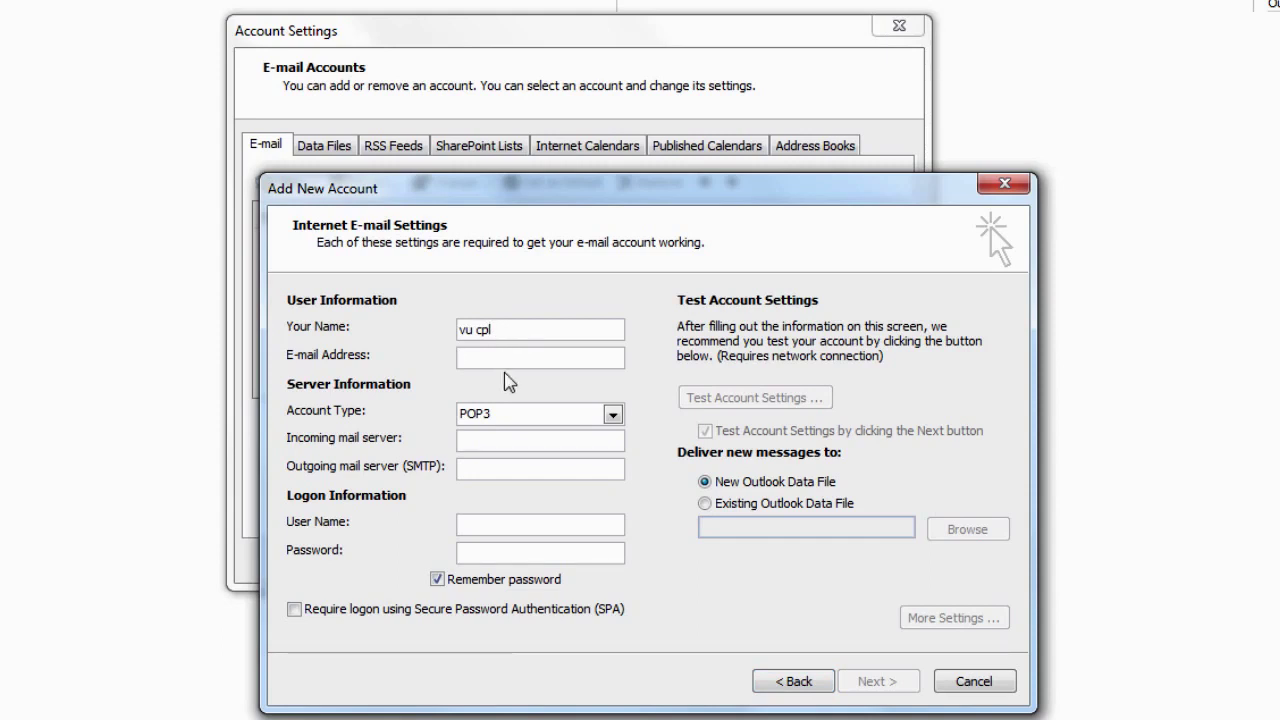
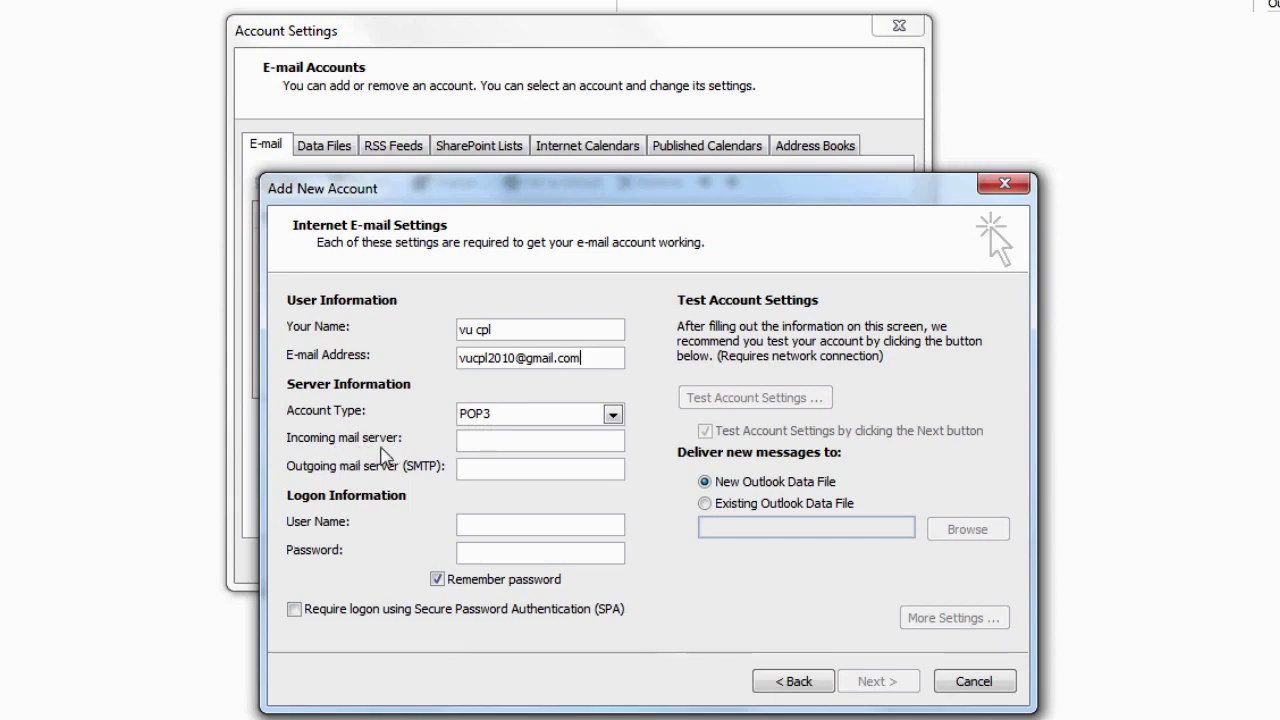
left_click(473, 443)
type("pop")
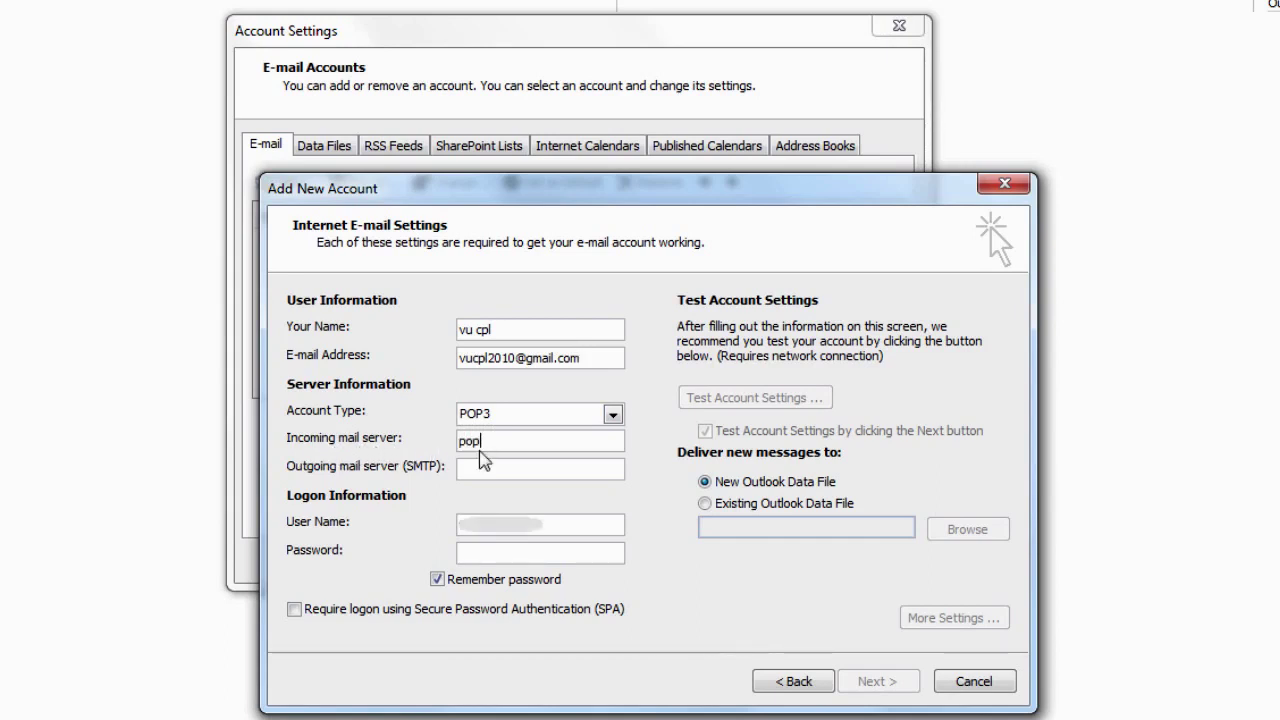
type(".gmail.com")
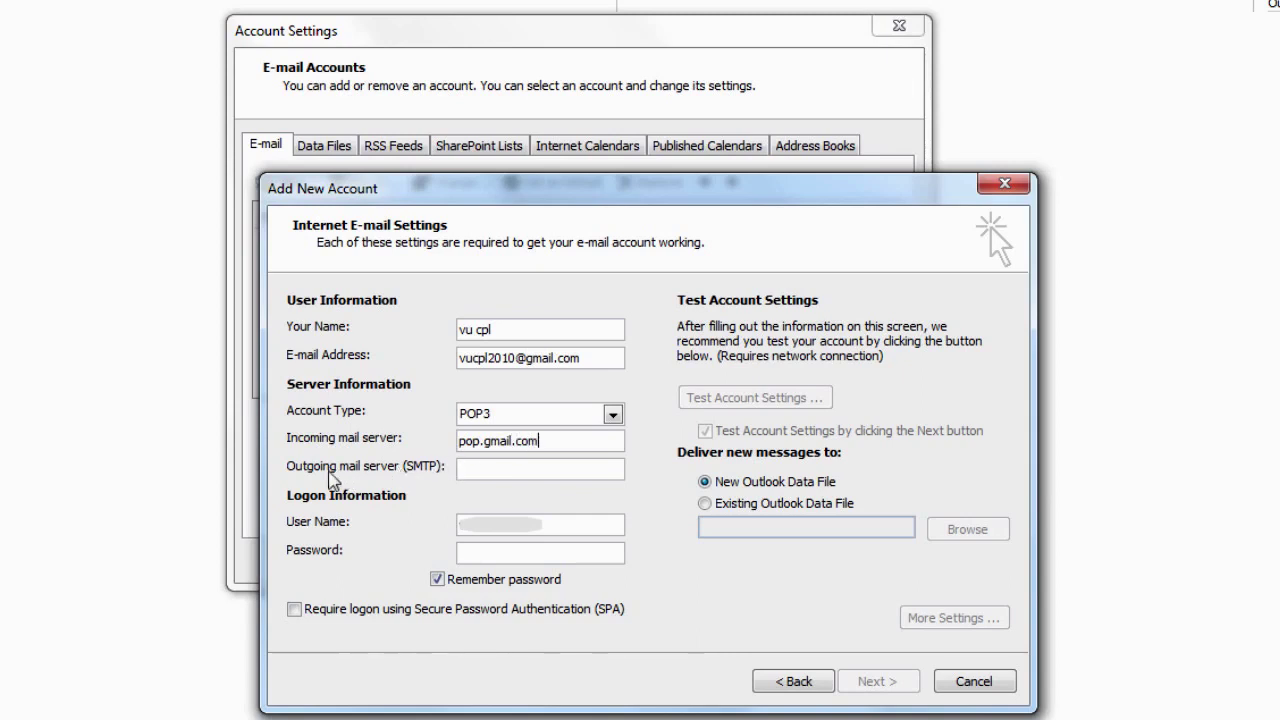
left_click(475, 470)
type("smtp")
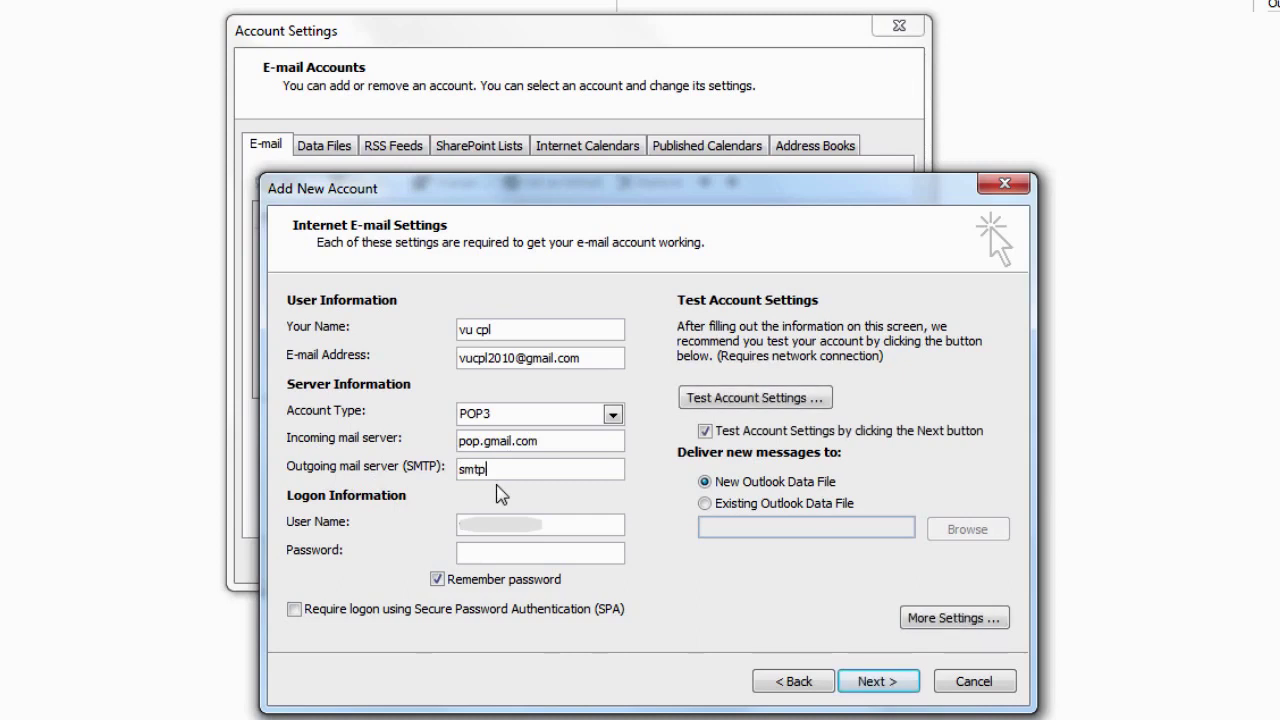
type(".gmail.com")
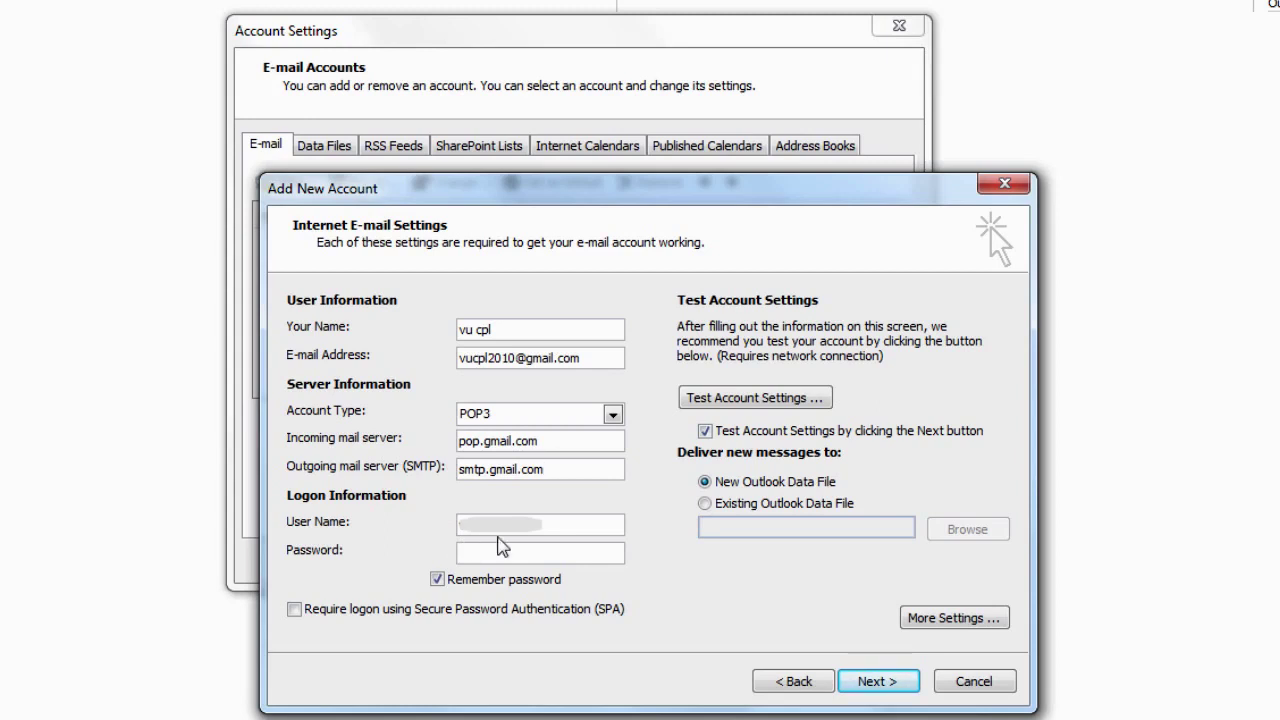
Step: Enter the logon user name and password, disable Remember password, and deliver to an existing data file
key("Tab")
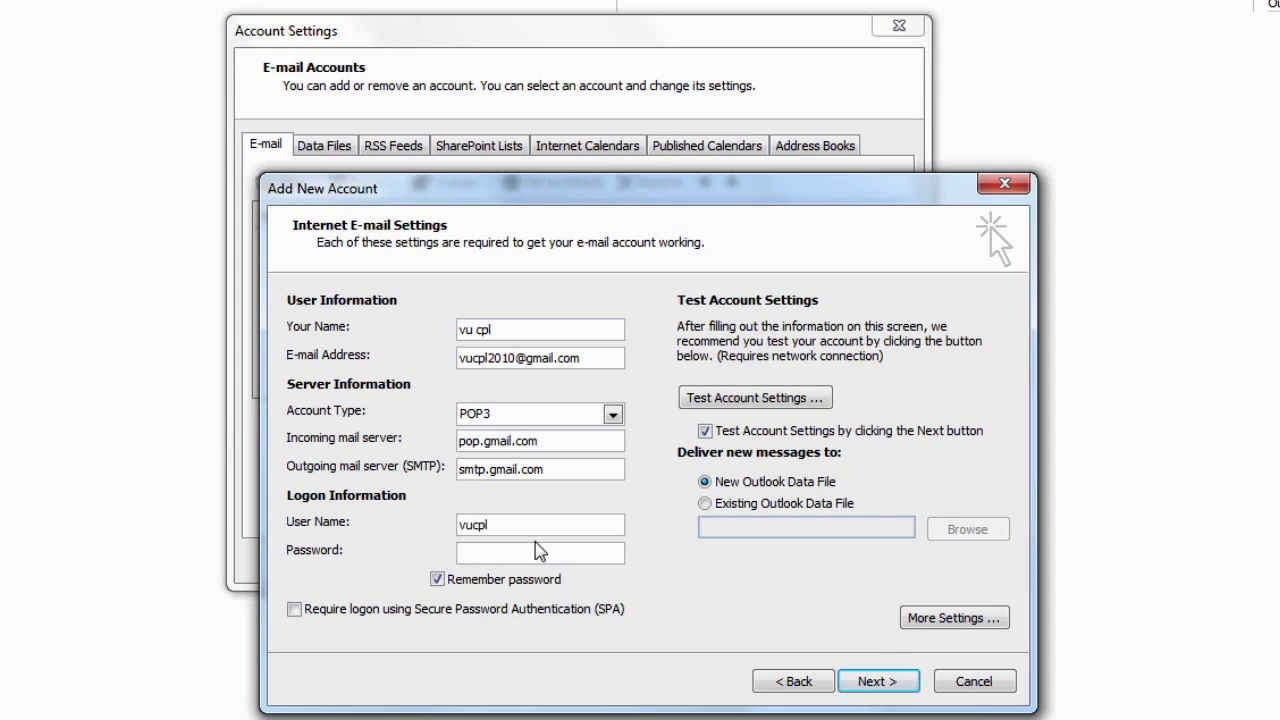
key("Tab")
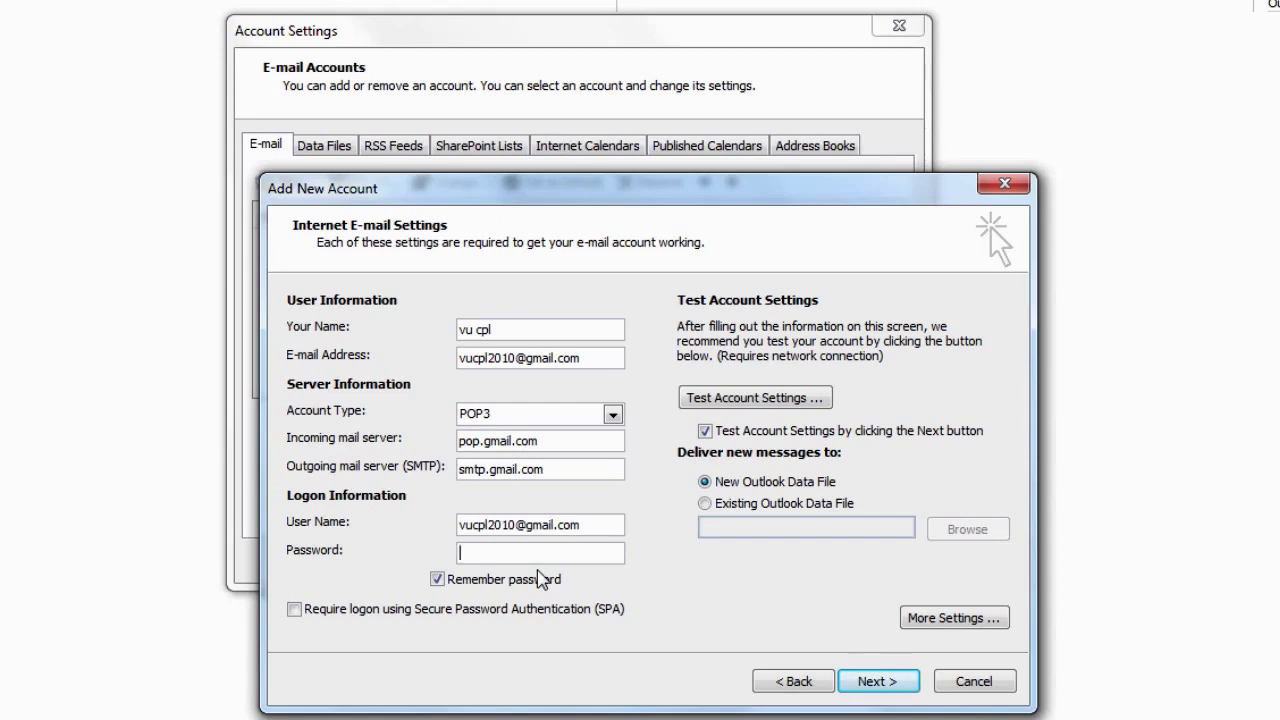
type("******")
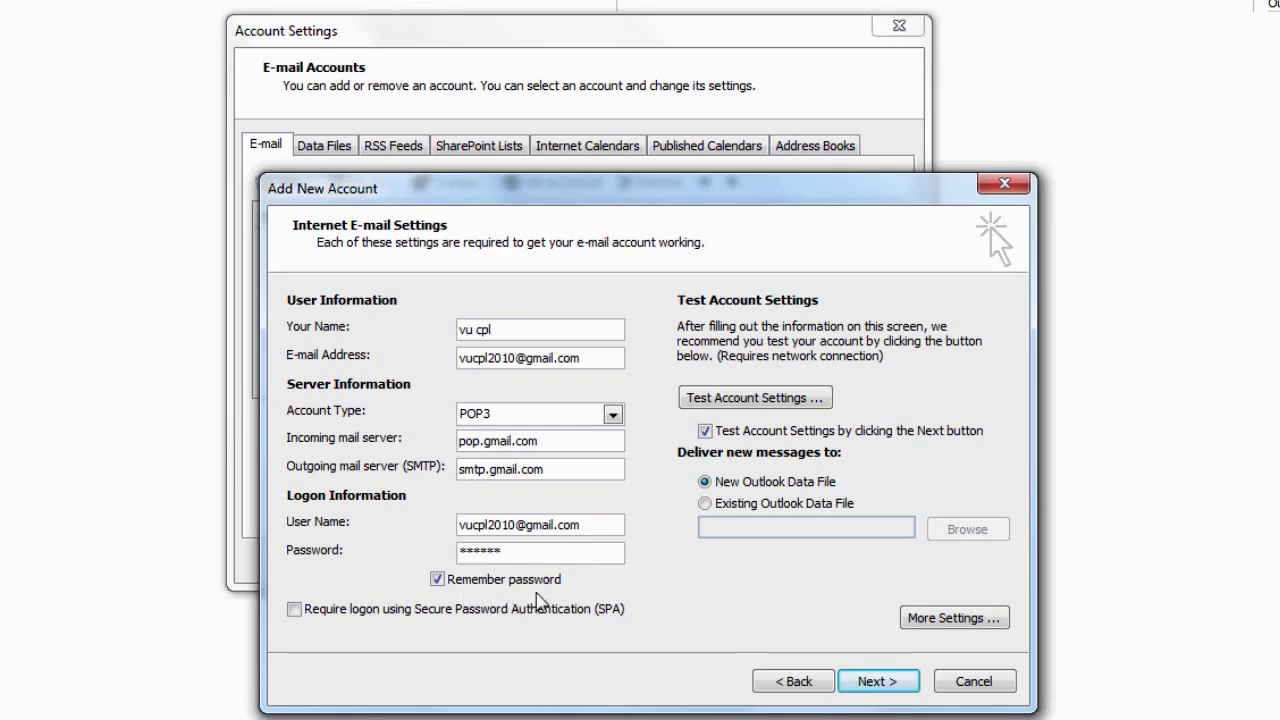
left_click(443, 585)
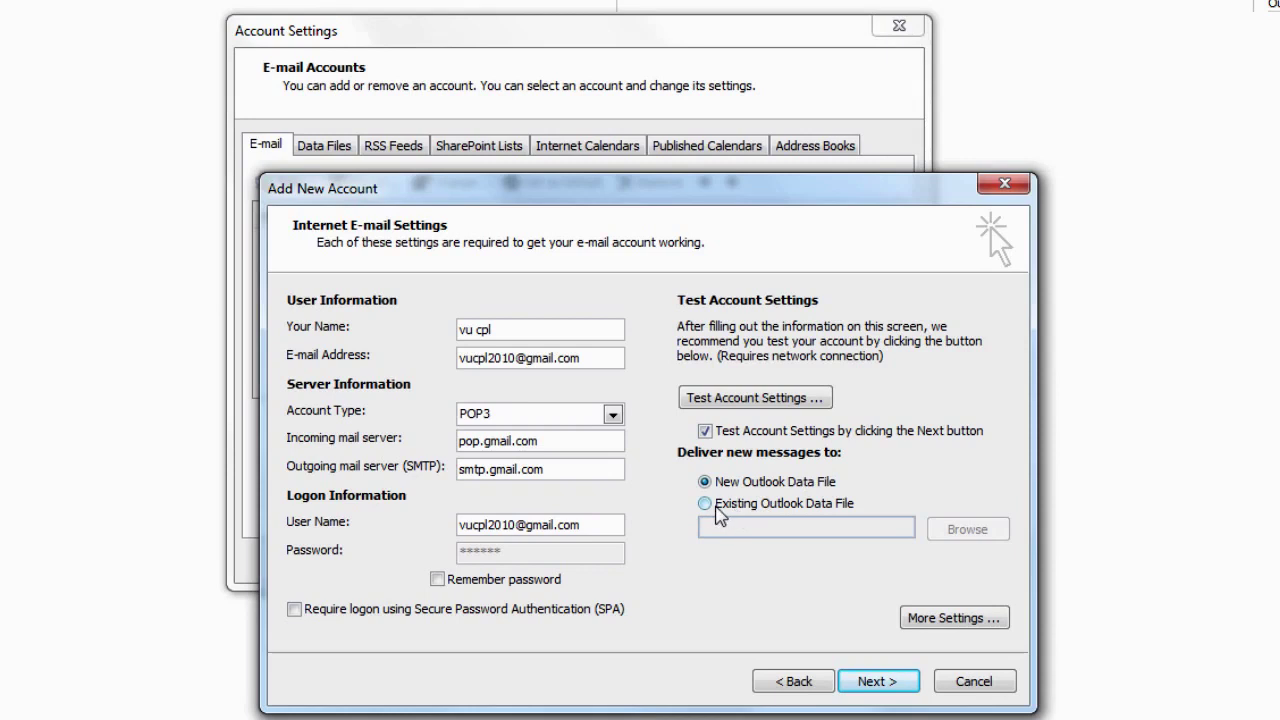
left_click(717, 507)
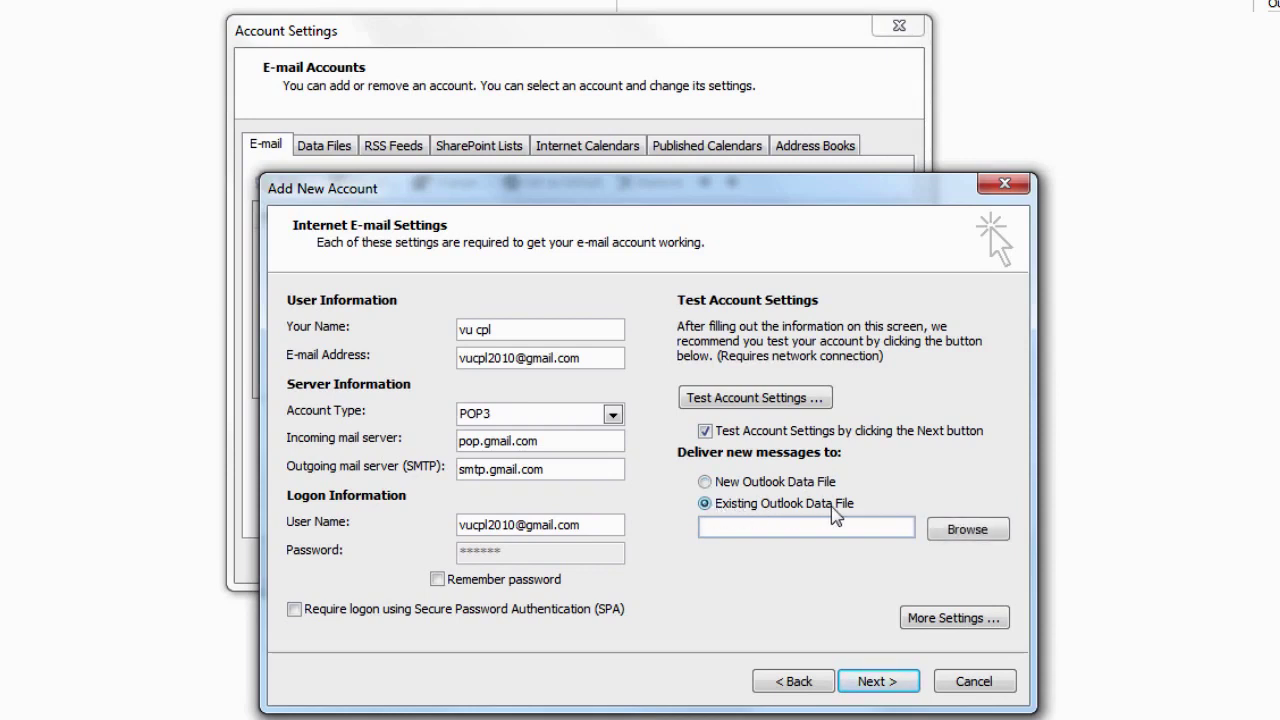
Step: Require authentication for the outgoing SMTP server in More Settings
left_click(950, 622)
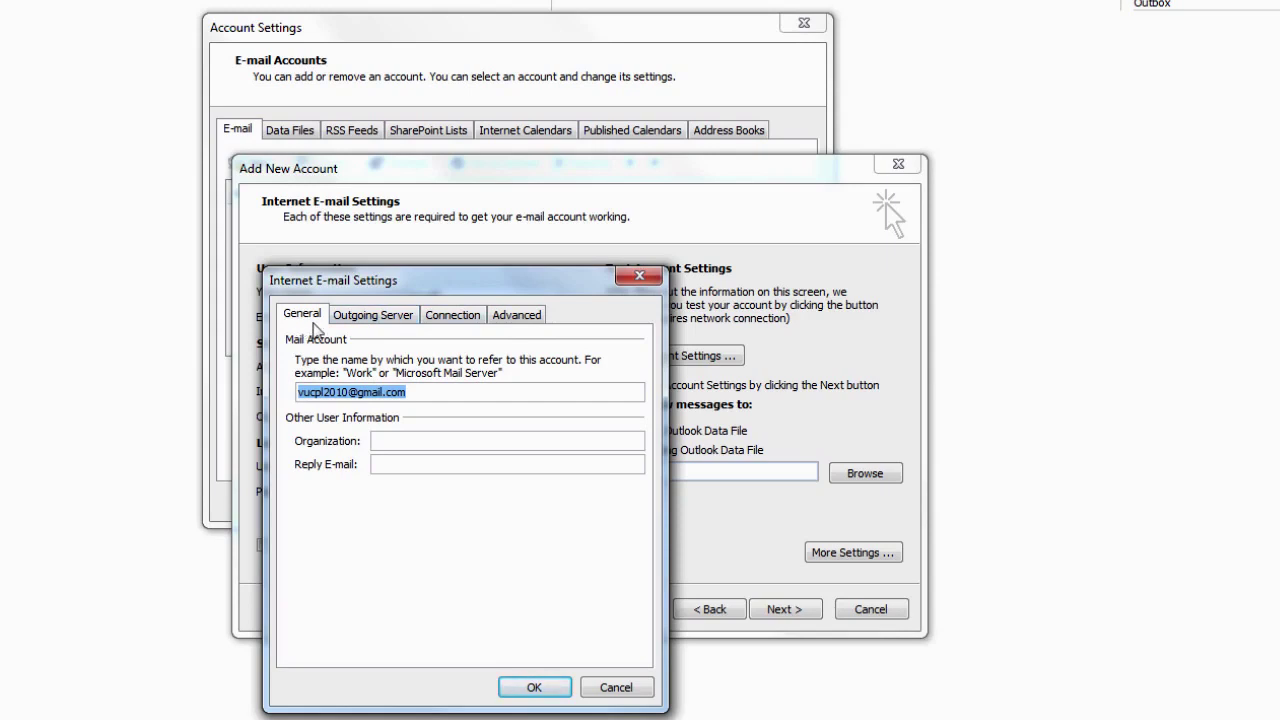
left_click(357, 319)
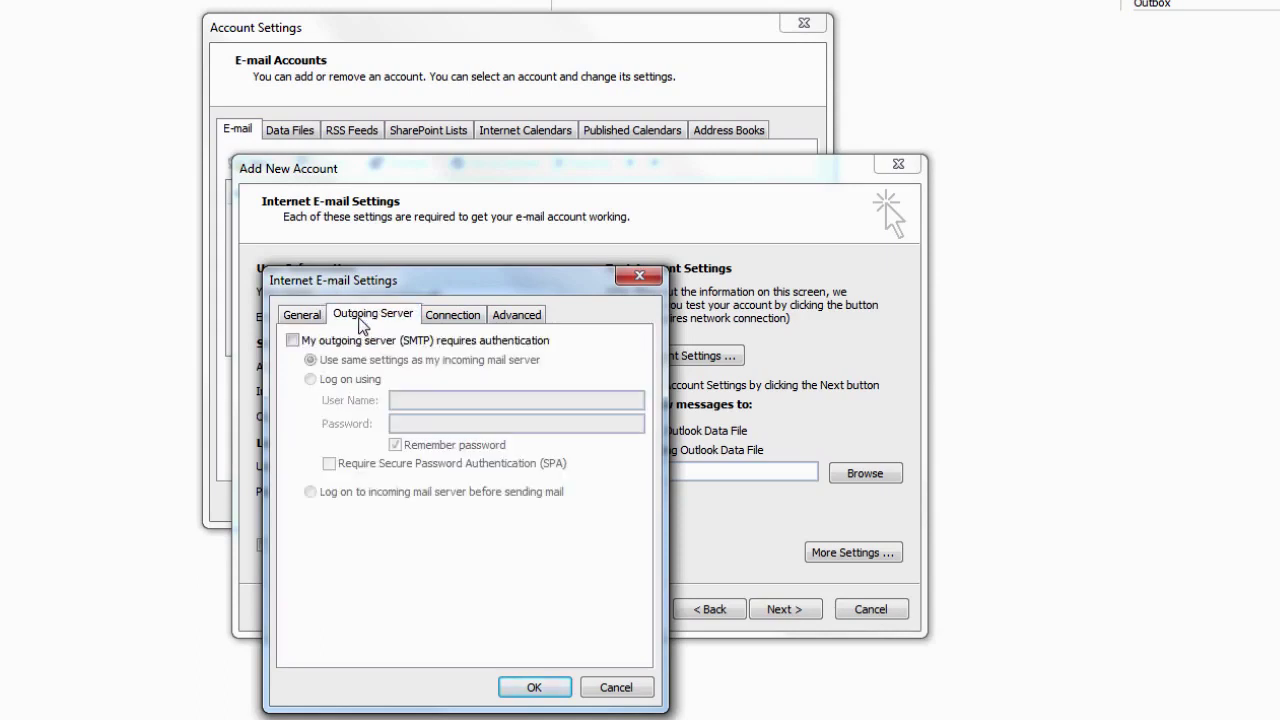
left_click(294, 341)
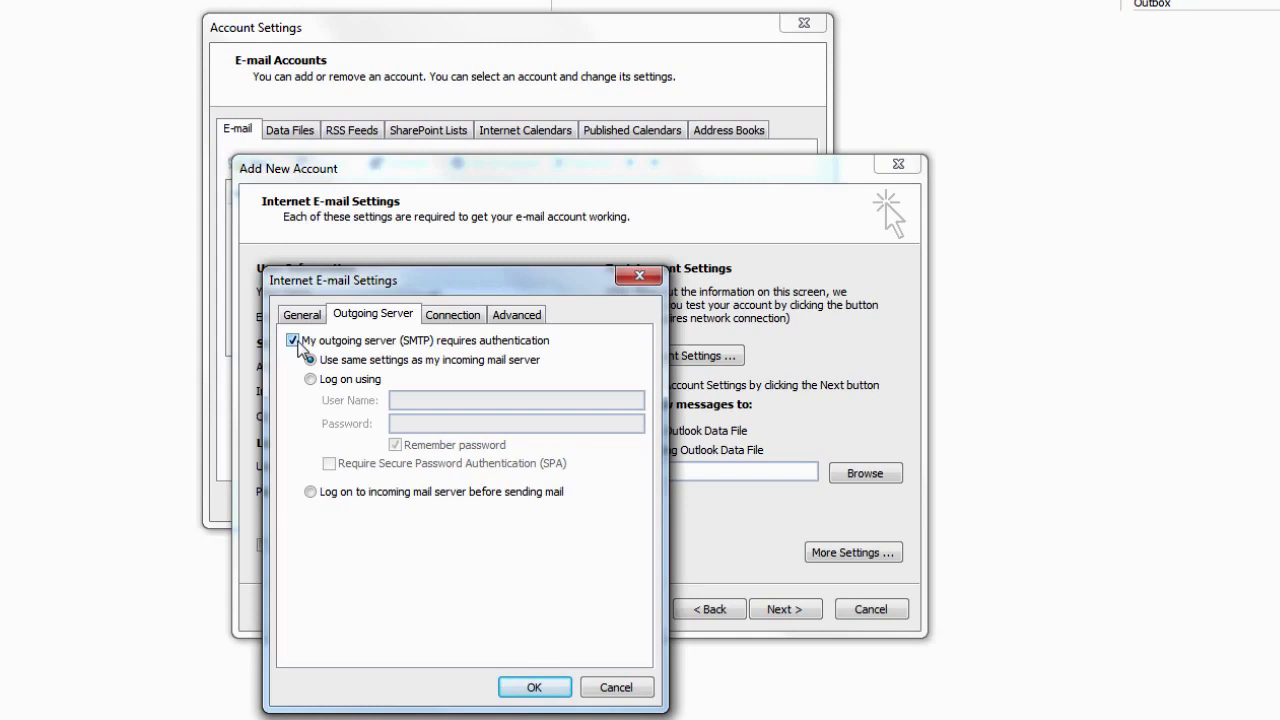
Step: Set incoming port 995 with SSL and outgoing port 465 with SSL encryption, then confirm
left_click(453, 316)
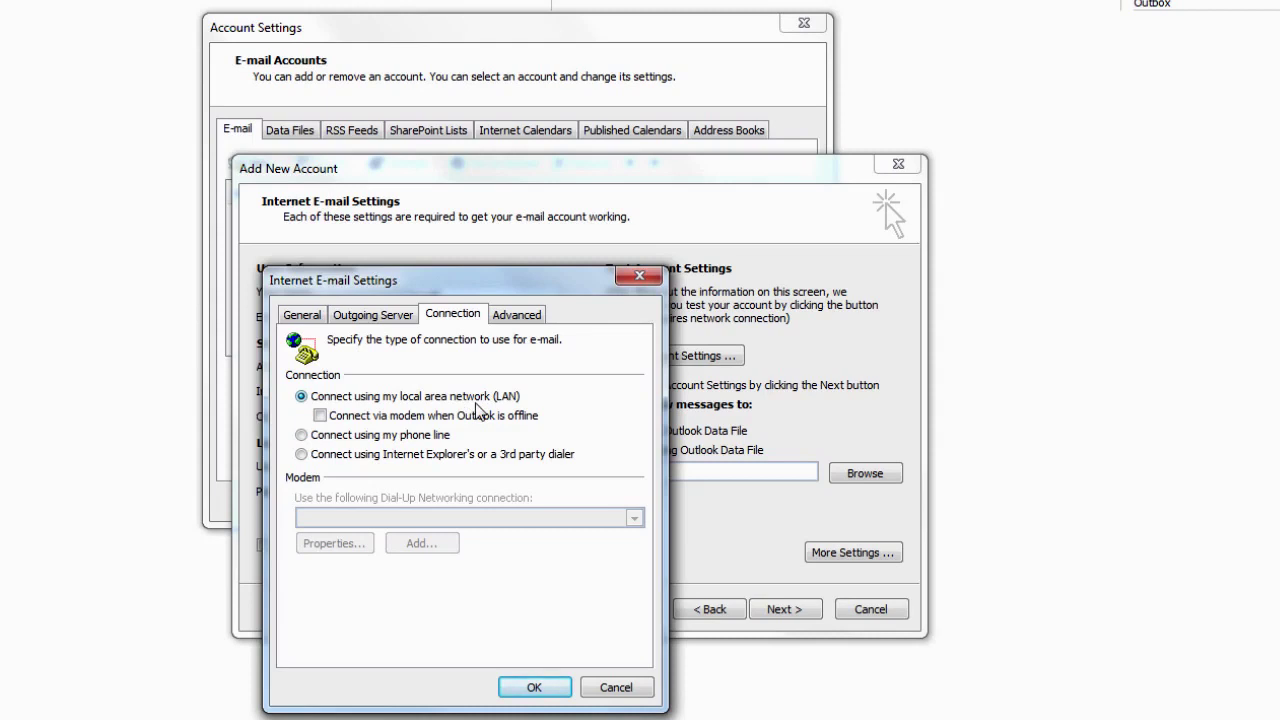
left_click(515, 318)
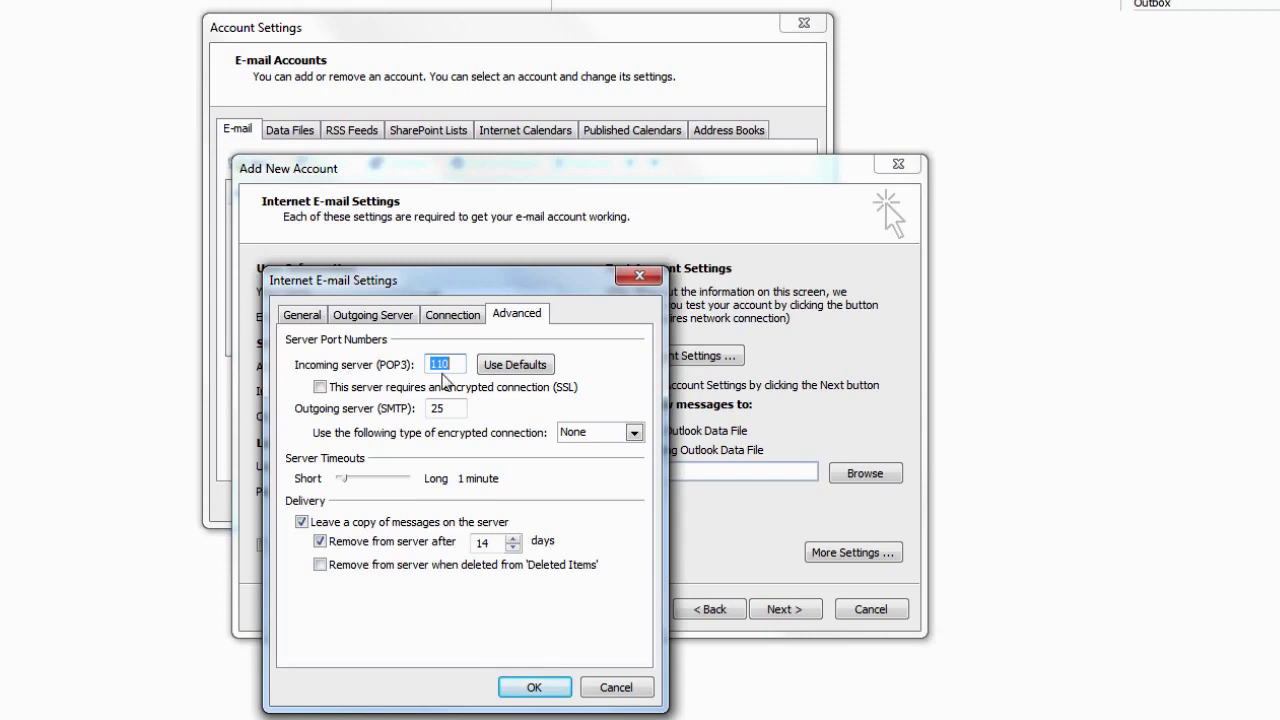
type("995")
left_click(320, 387)
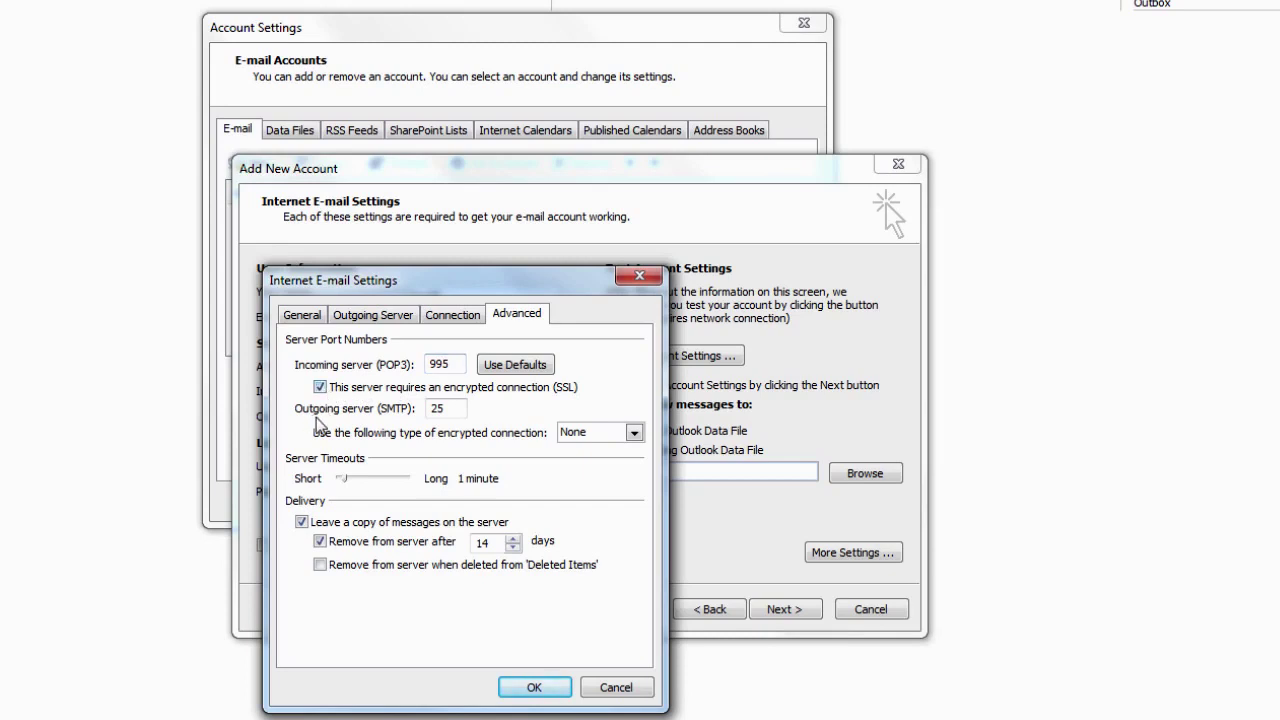
double_click(445, 410)
type("465")
left_click(632, 434)
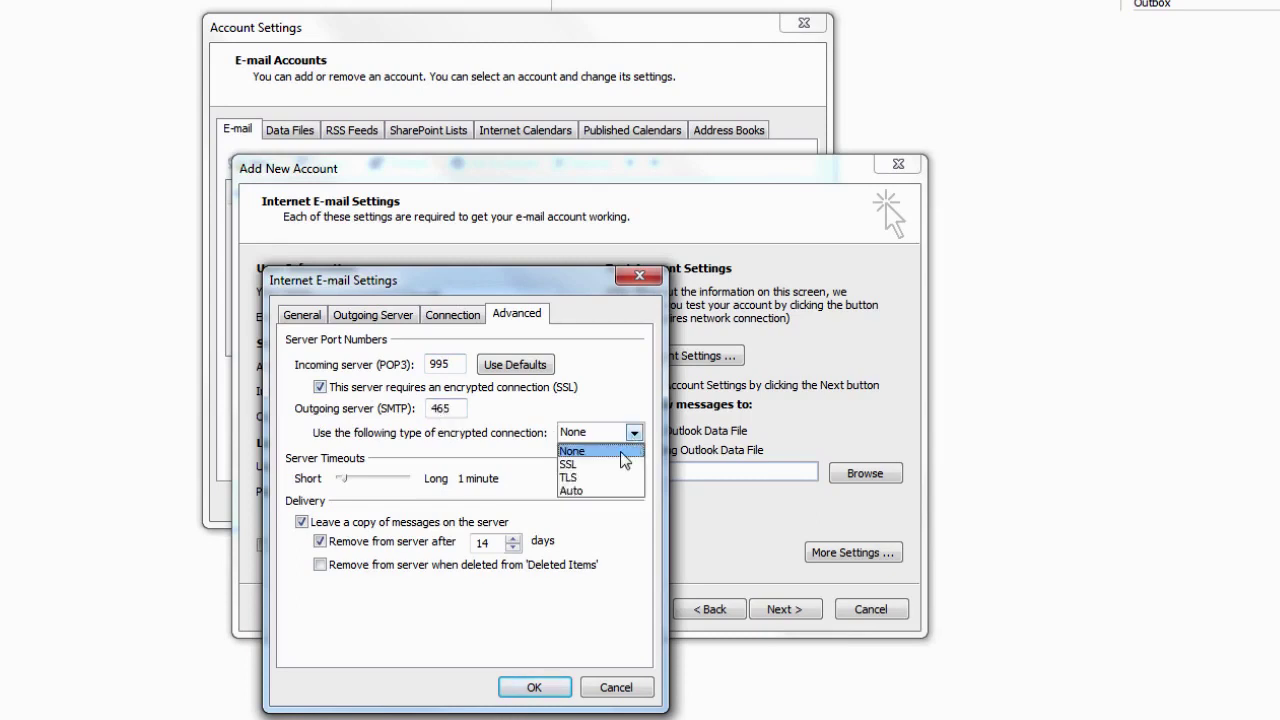
left_click(613, 460)
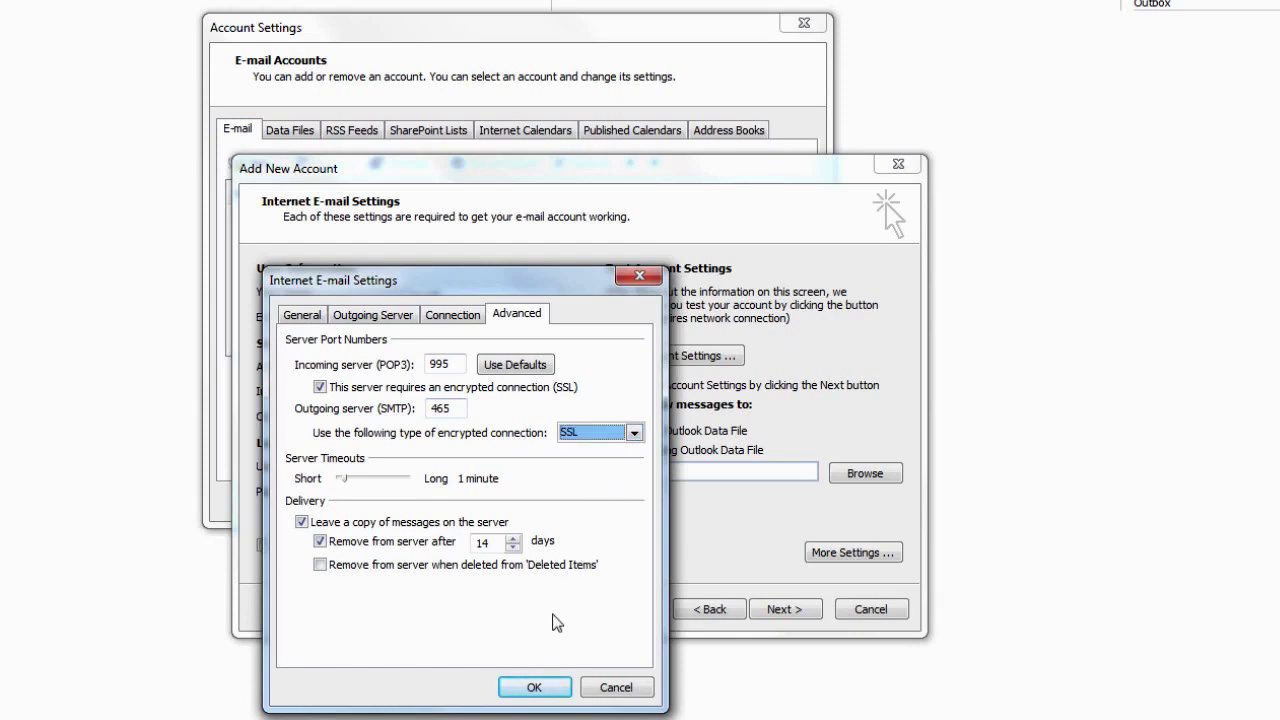
left_click(534, 688)
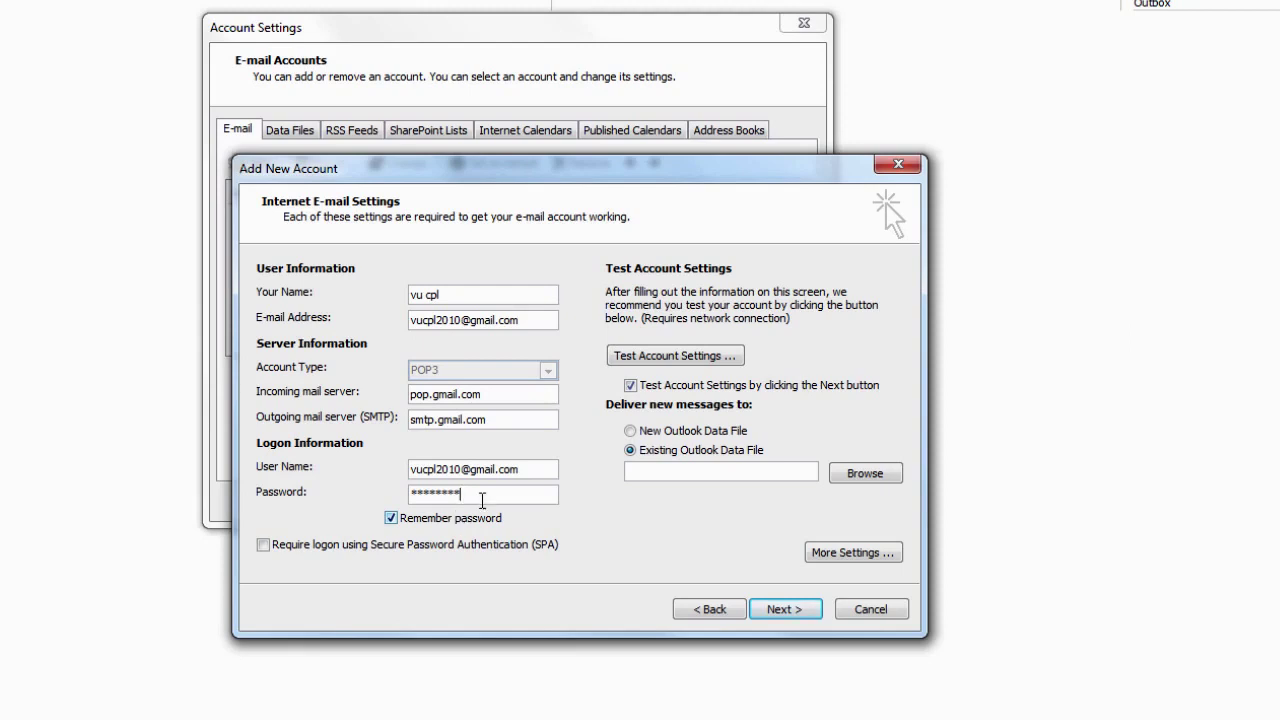
Step: Pass the account connection tests and advance the wizard to the Congratulations page
left_click(697, 362)
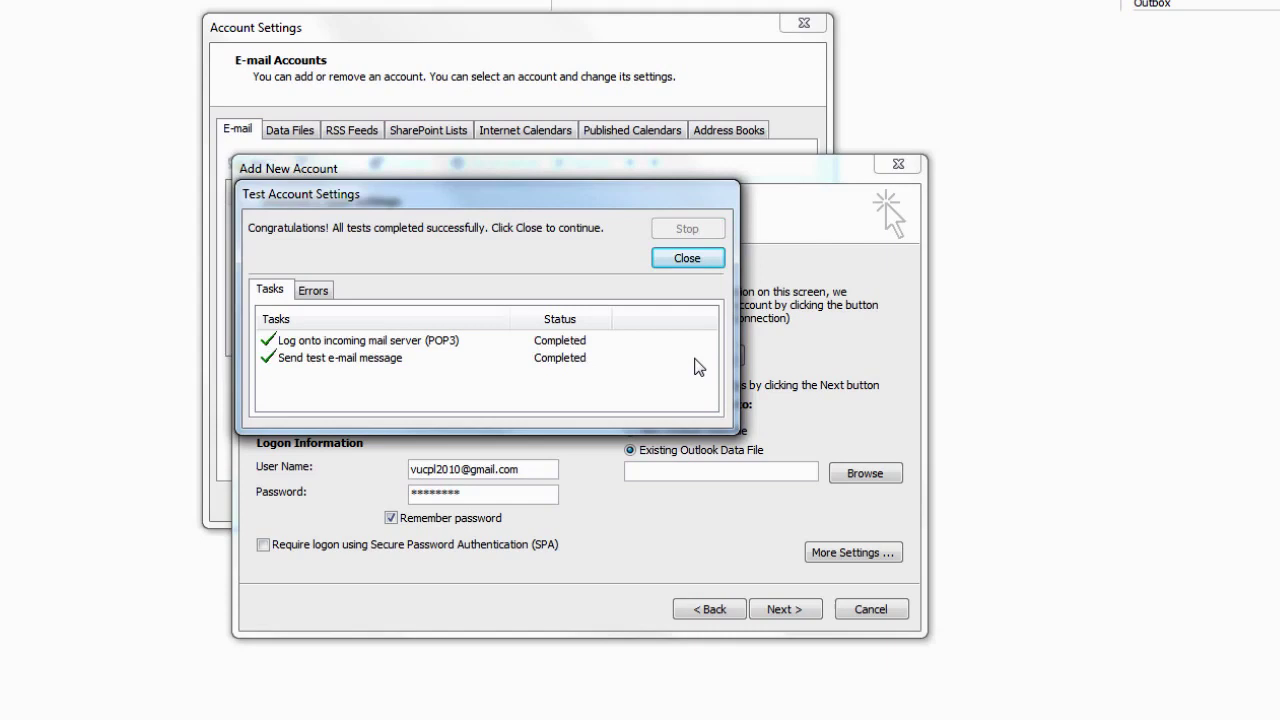
left_click(690, 262)
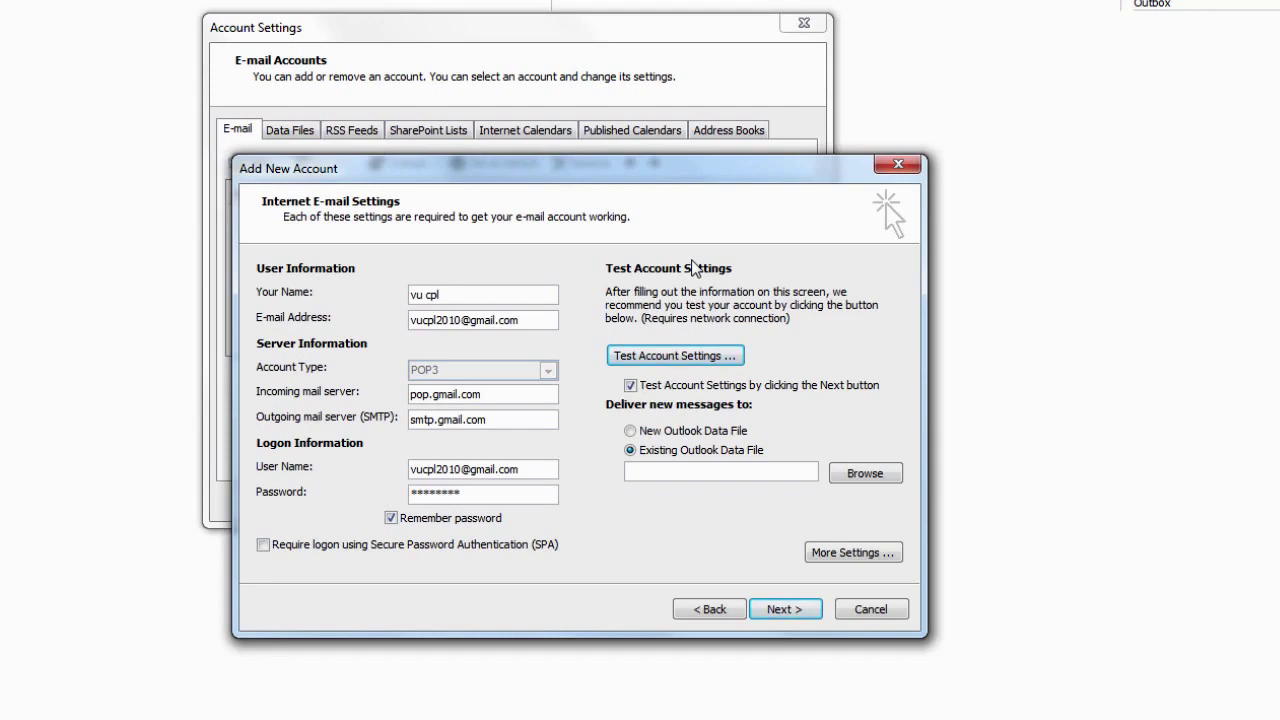
left_click(788, 612)
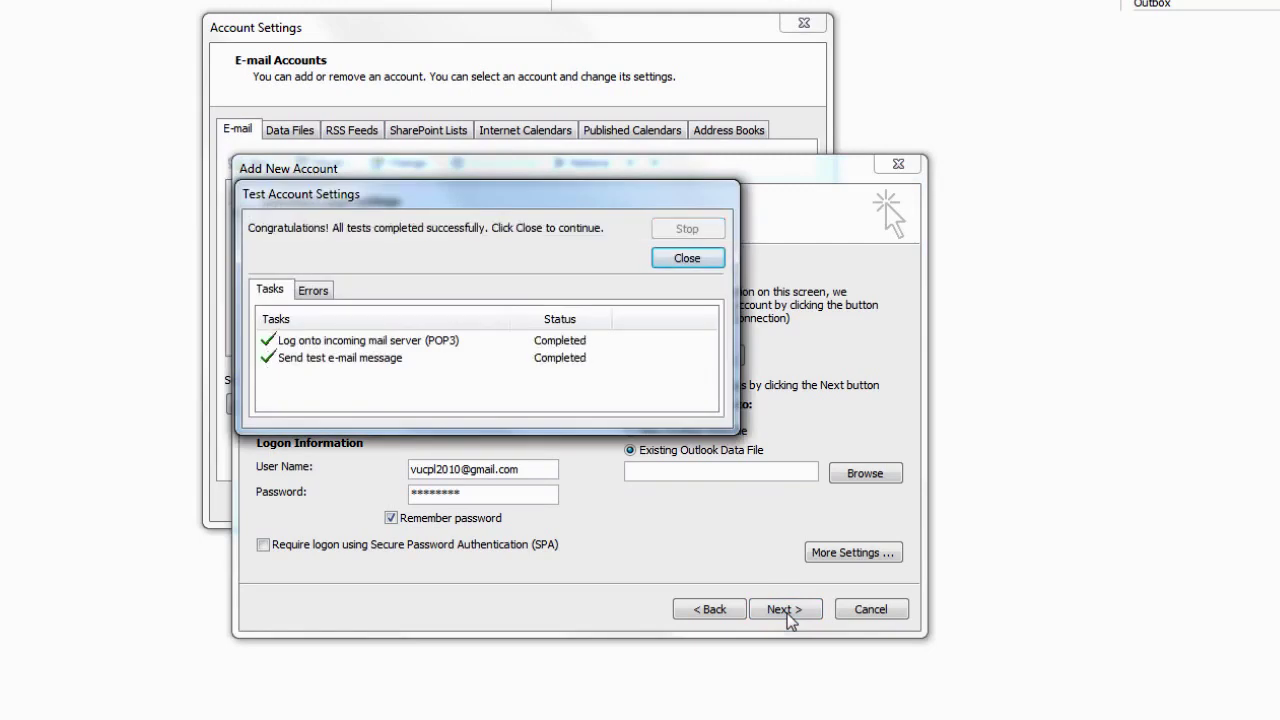
key("Return")
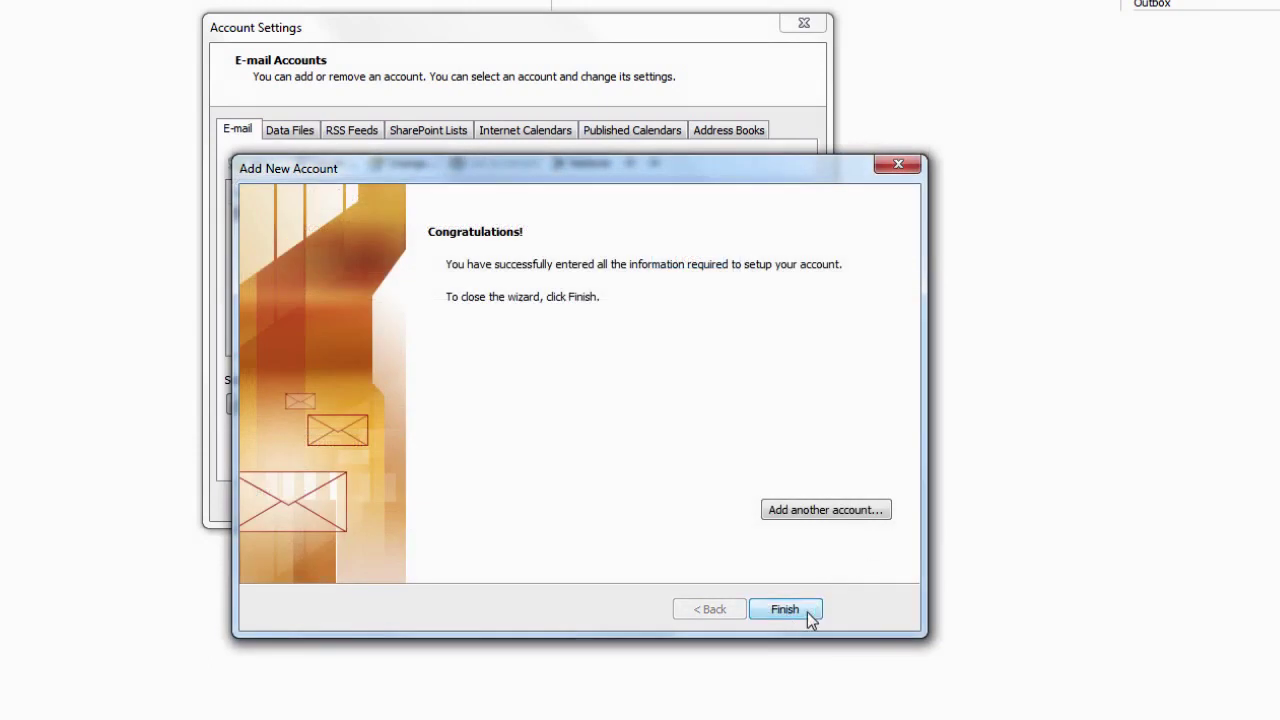
Step: Complete the new POP/SMTP gmail account wizard and close Account Settings to return to Outlook Today
left_click(785, 610)
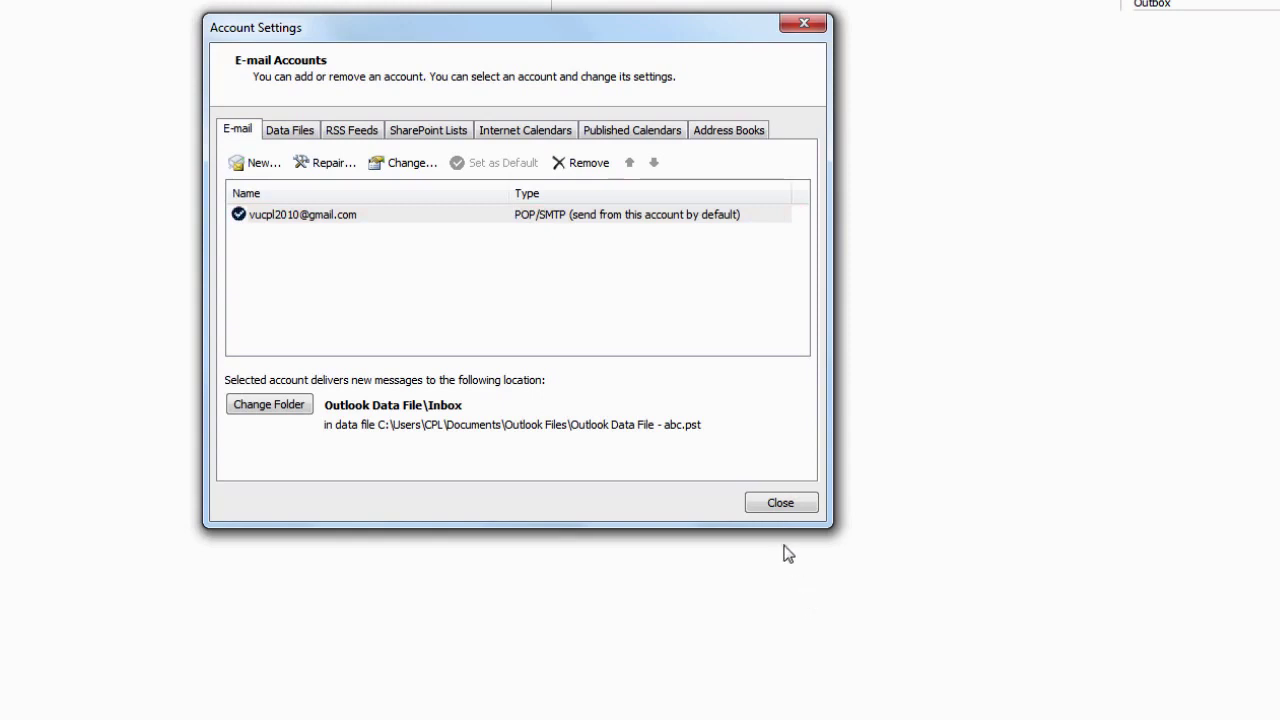
left_click(780, 503)
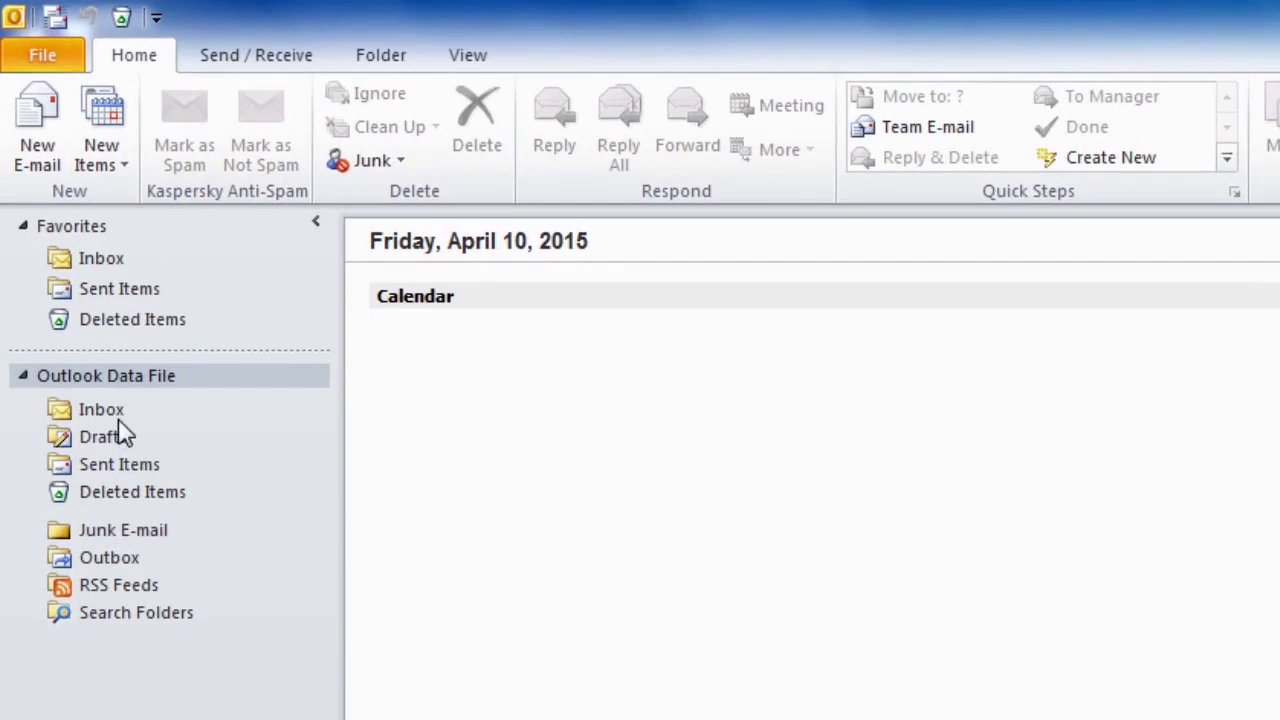
Step: Run Send/Receive All Folders to fetch two Outlook Test Messages, then open the second one
left_click(68, 336)
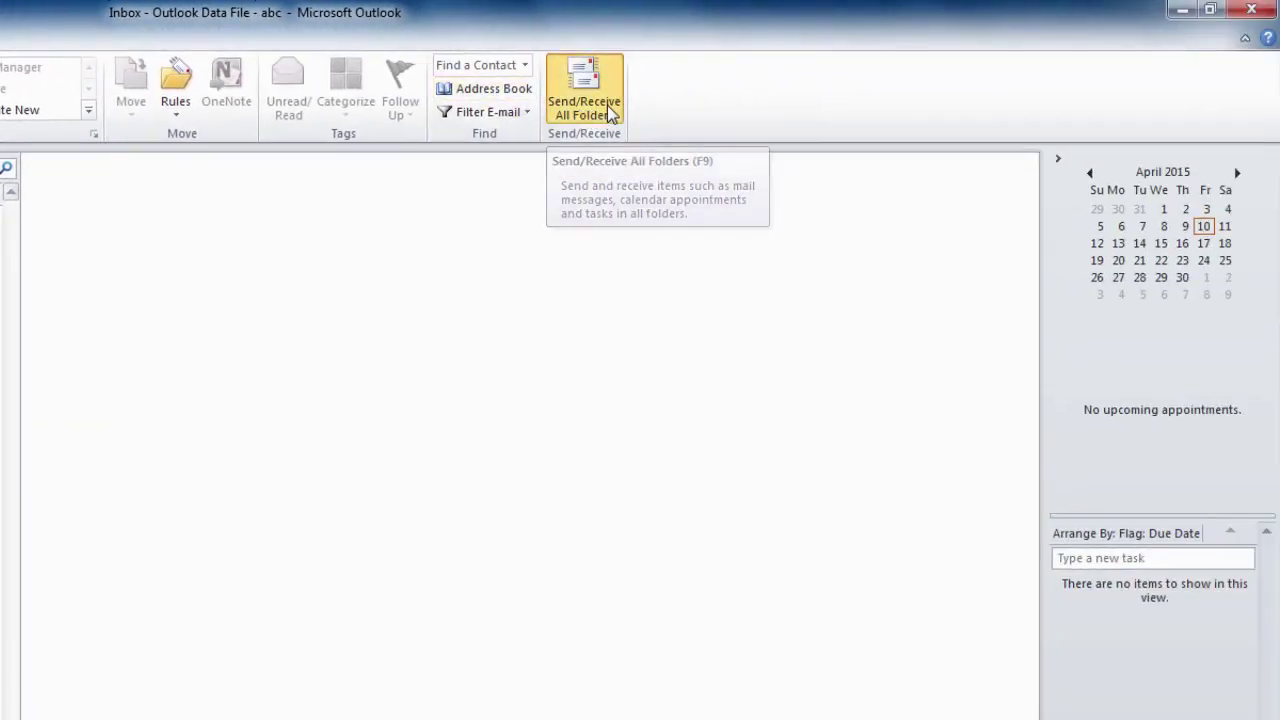
left_click(607, 105)
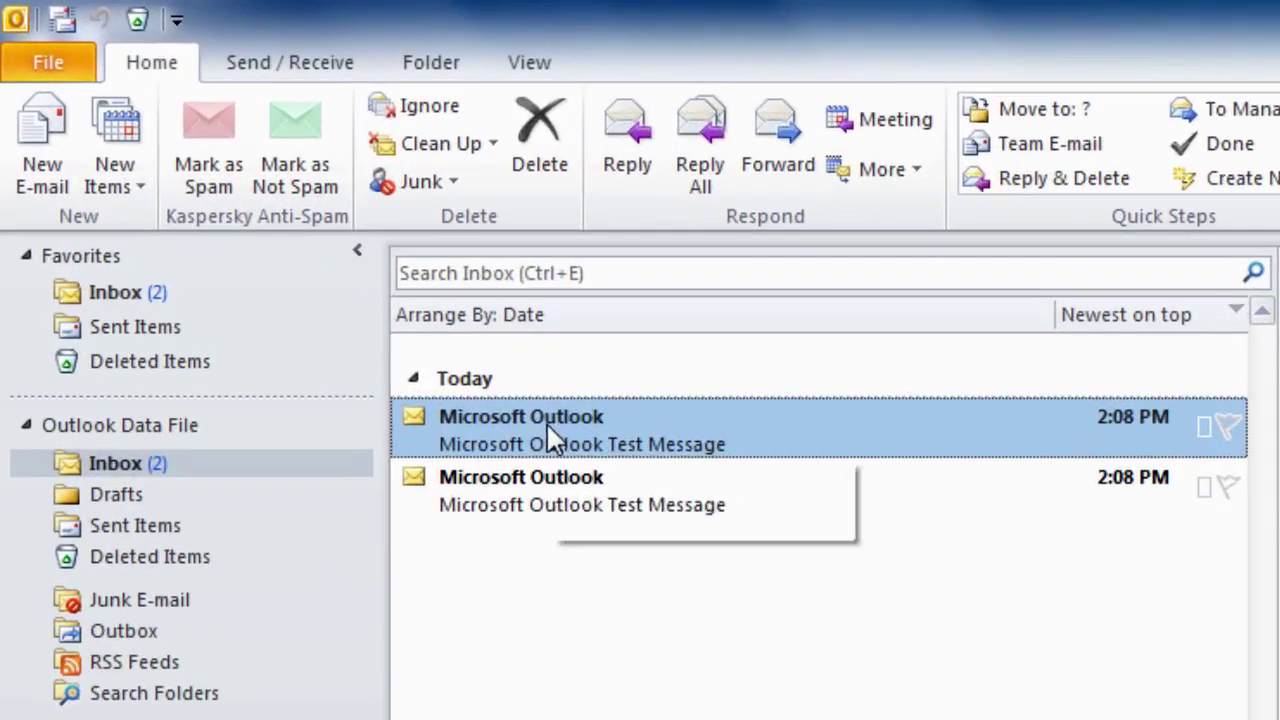
mouse_move(543, 523)
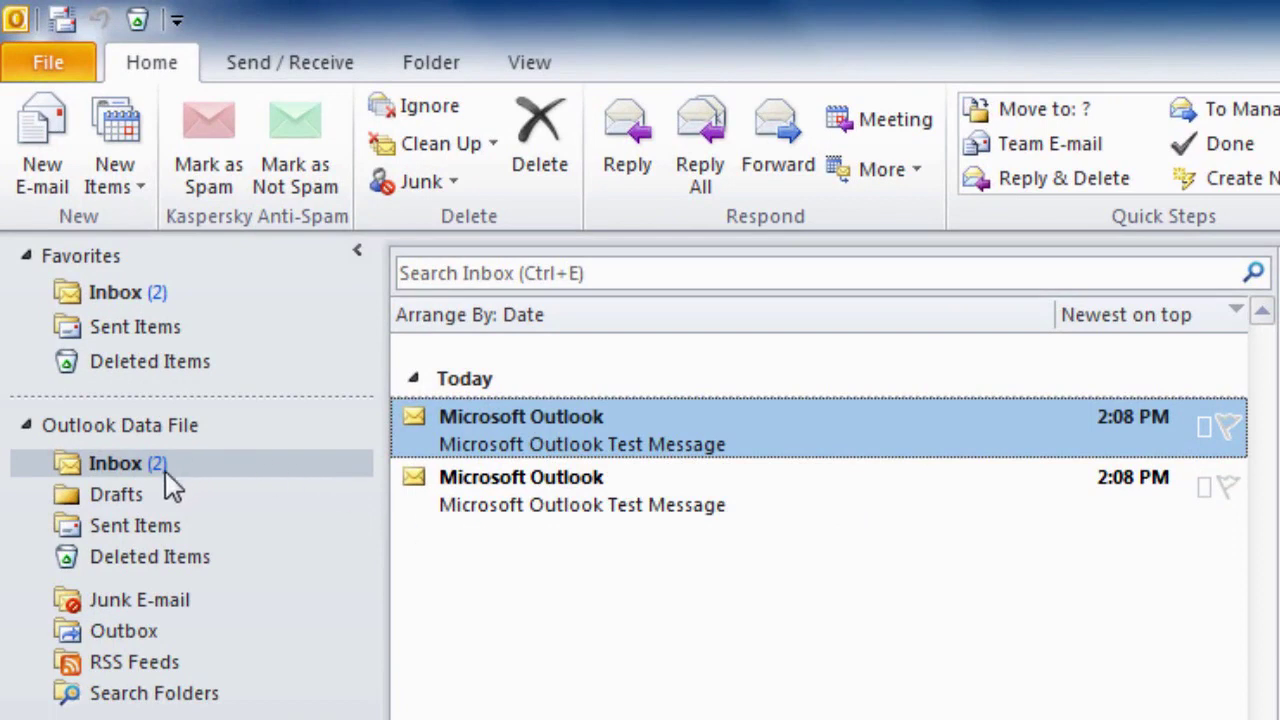
left_click(134, 472)
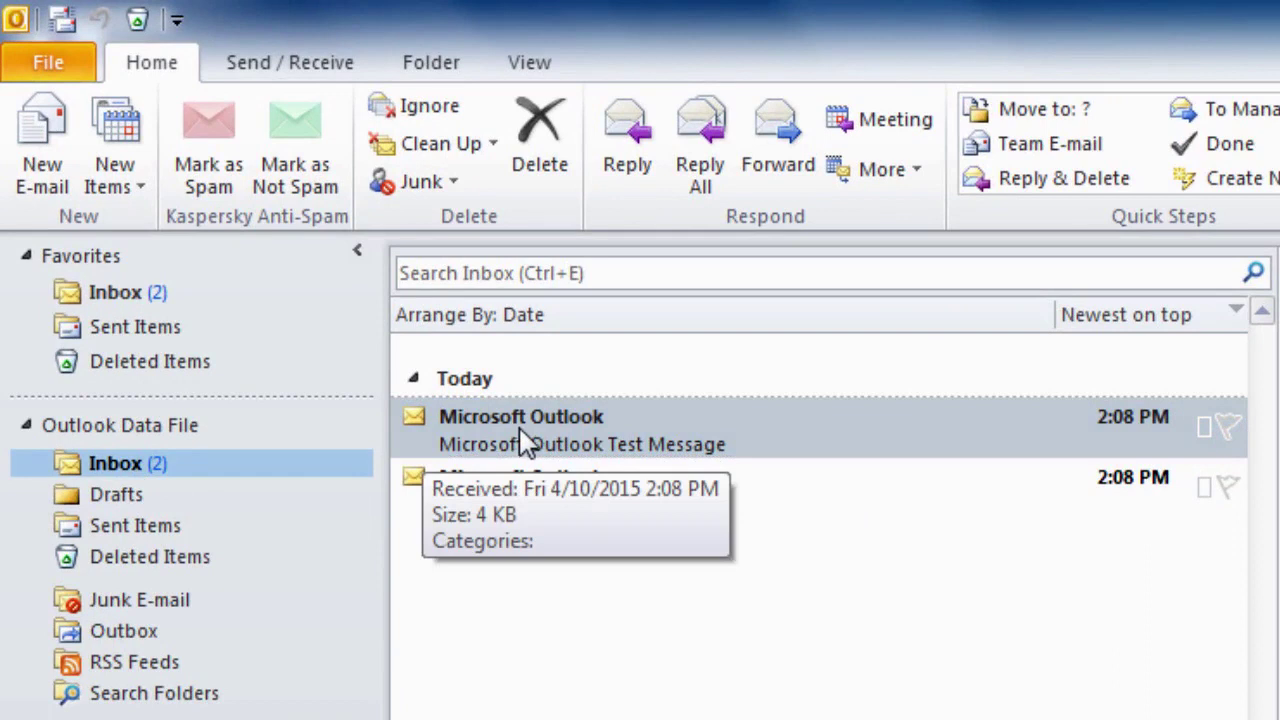
double_click(526, 508)
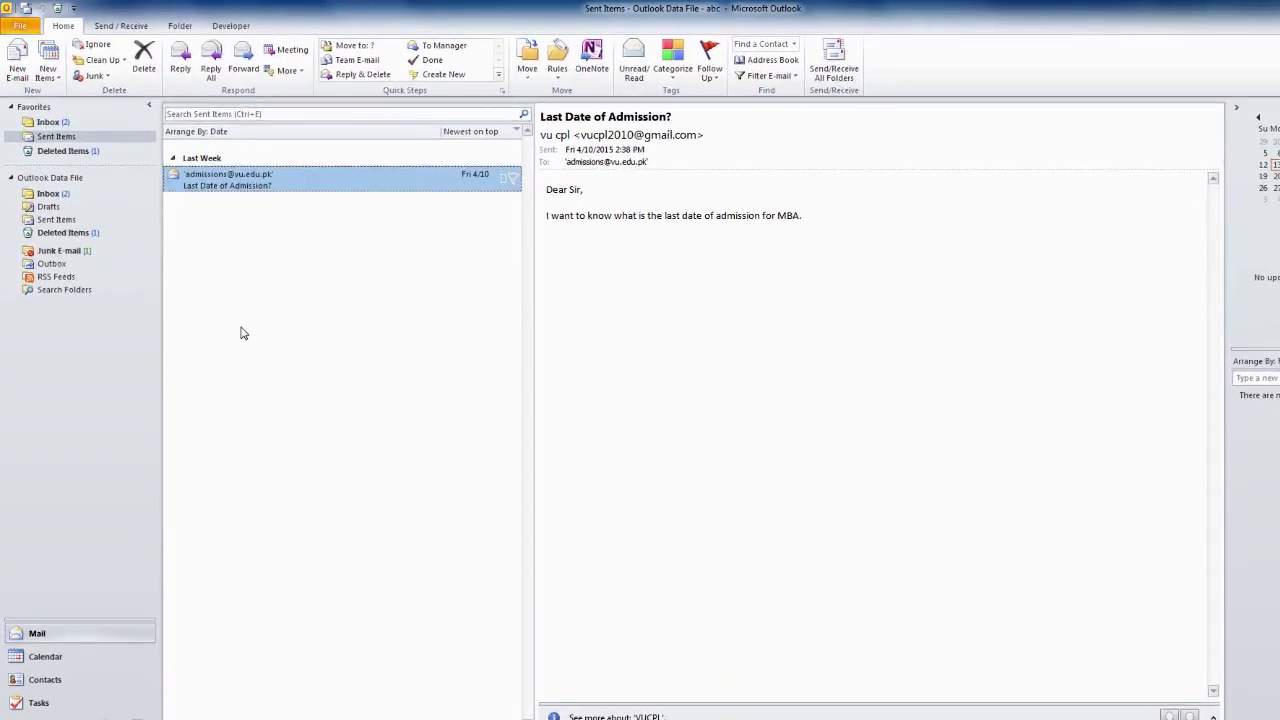
Step: Select the Outlook Data File Inbox and show the Project proposal message in the reading pane
left_click(48, 195)
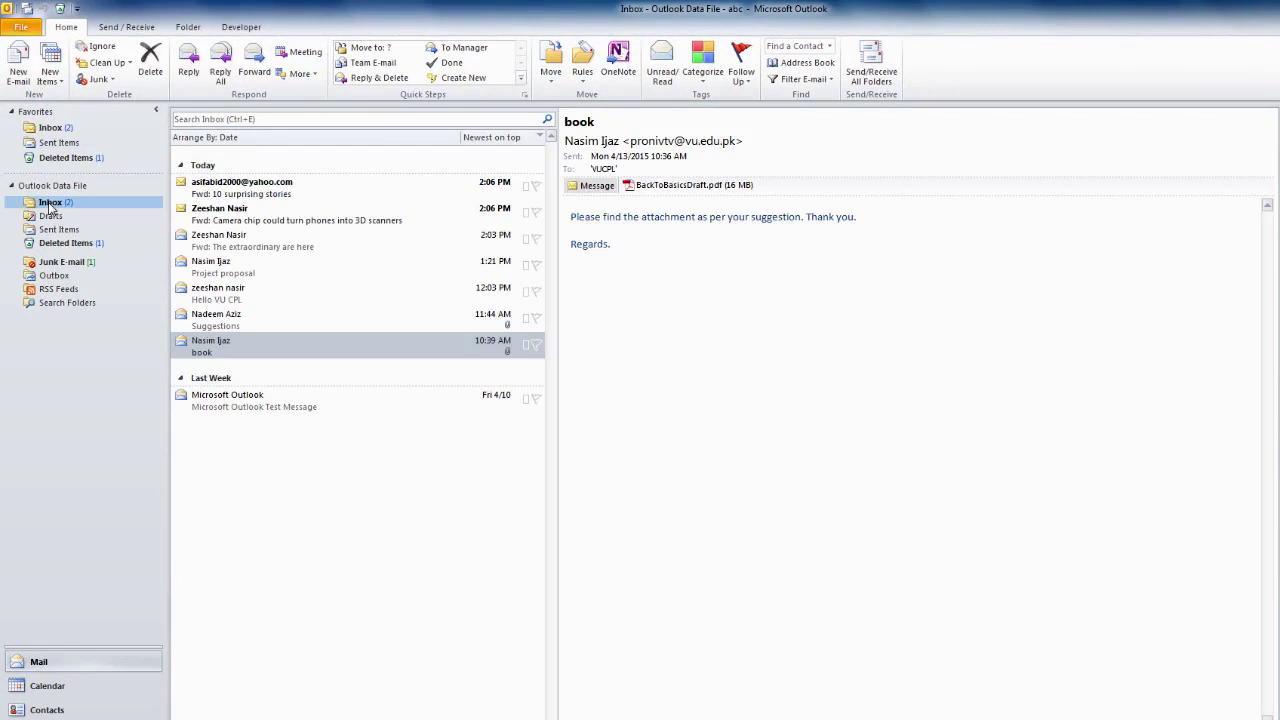
left_click(223, 275)
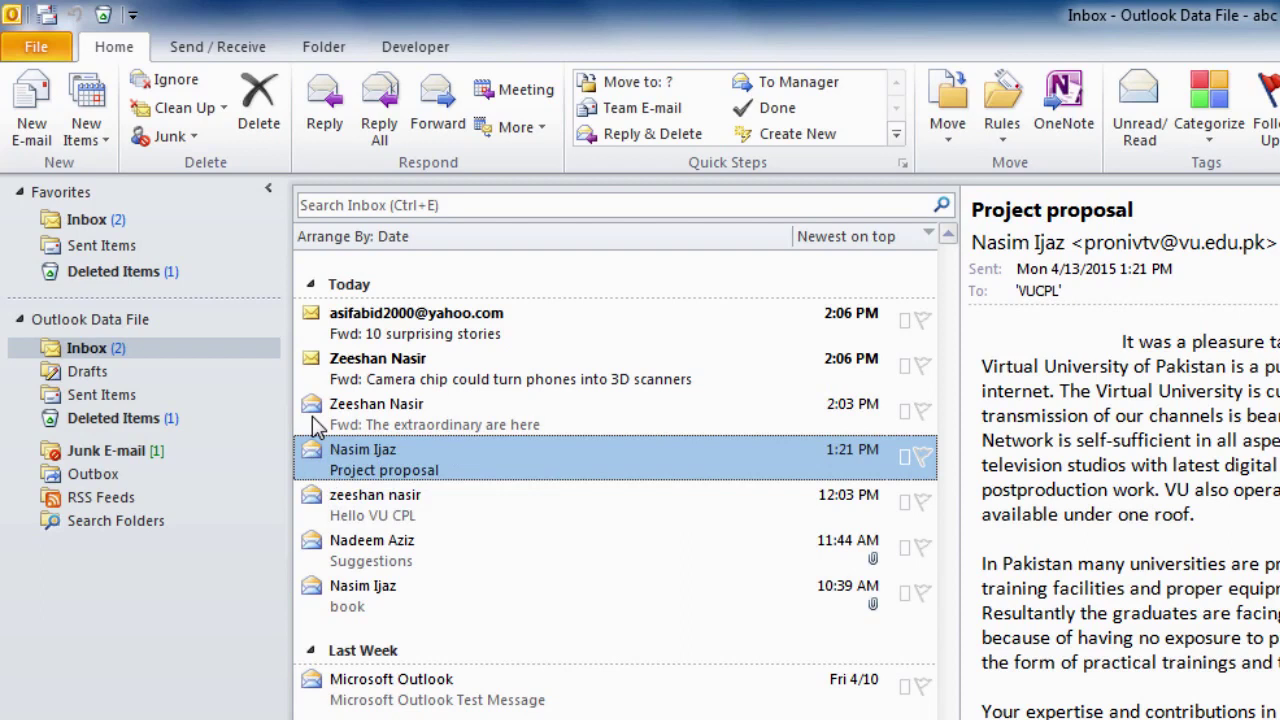
mouse_move(312, 322)
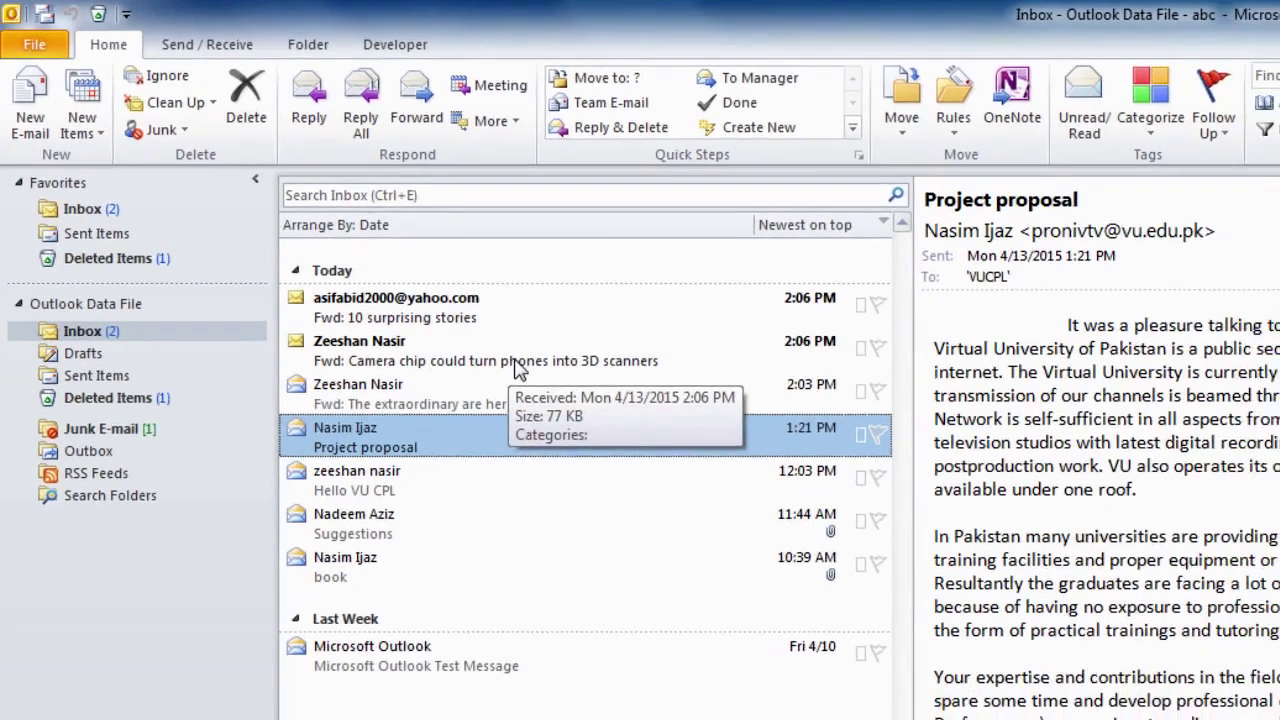
Step: Mark the camera chip message as read, then select the whole Today group header
right_click(540, 388)
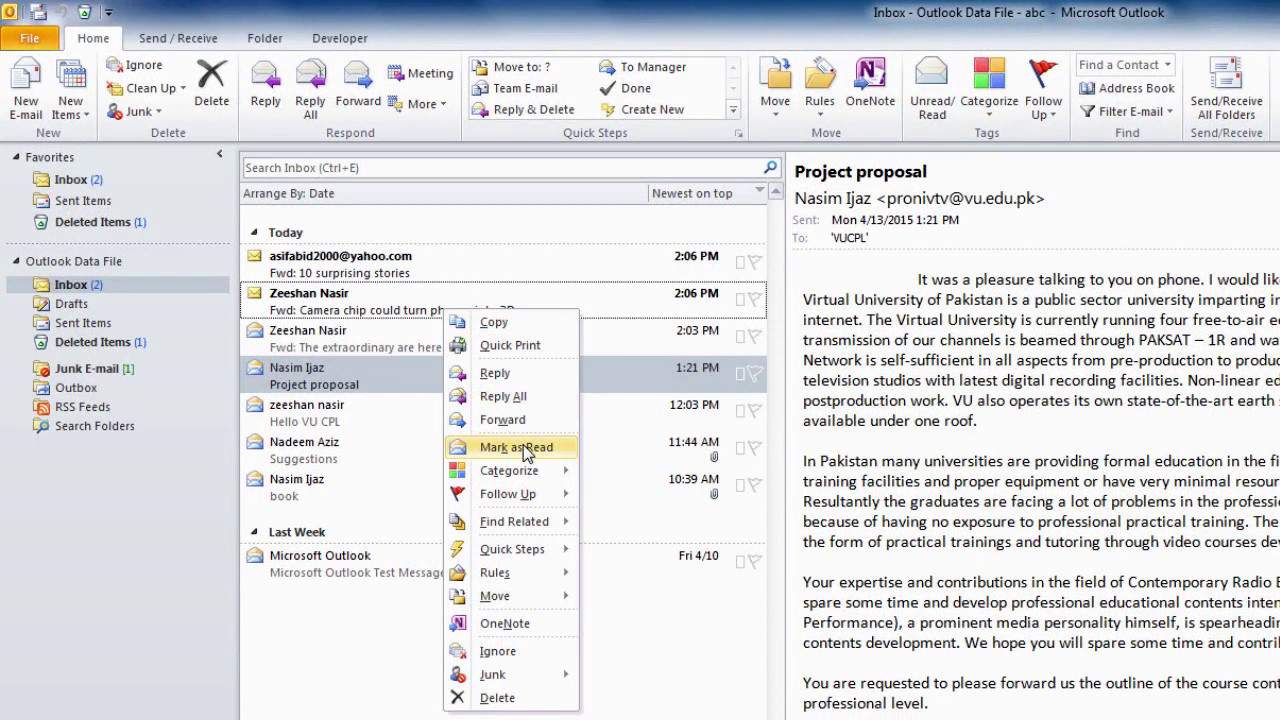
left_click(516, 447)
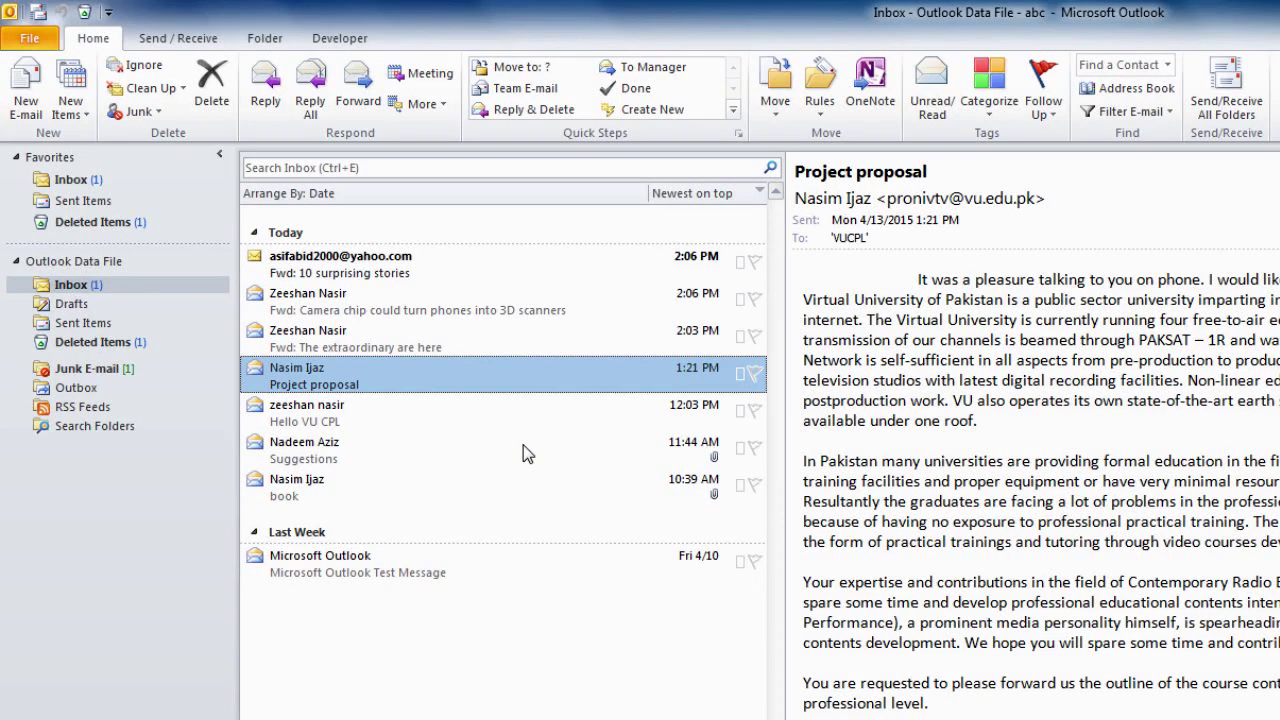
left_click(293, 234)
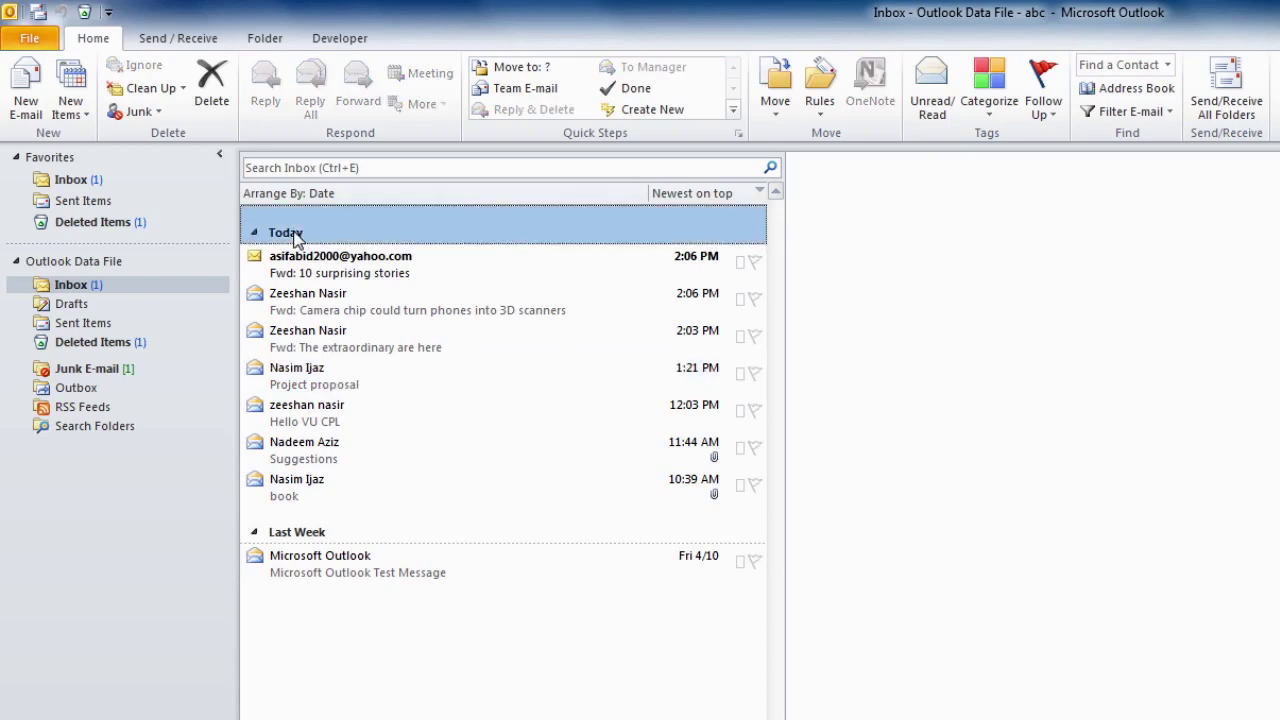
Step: Mark every Today message as read, confirming it applies to the whole group
right_click(295, 238)
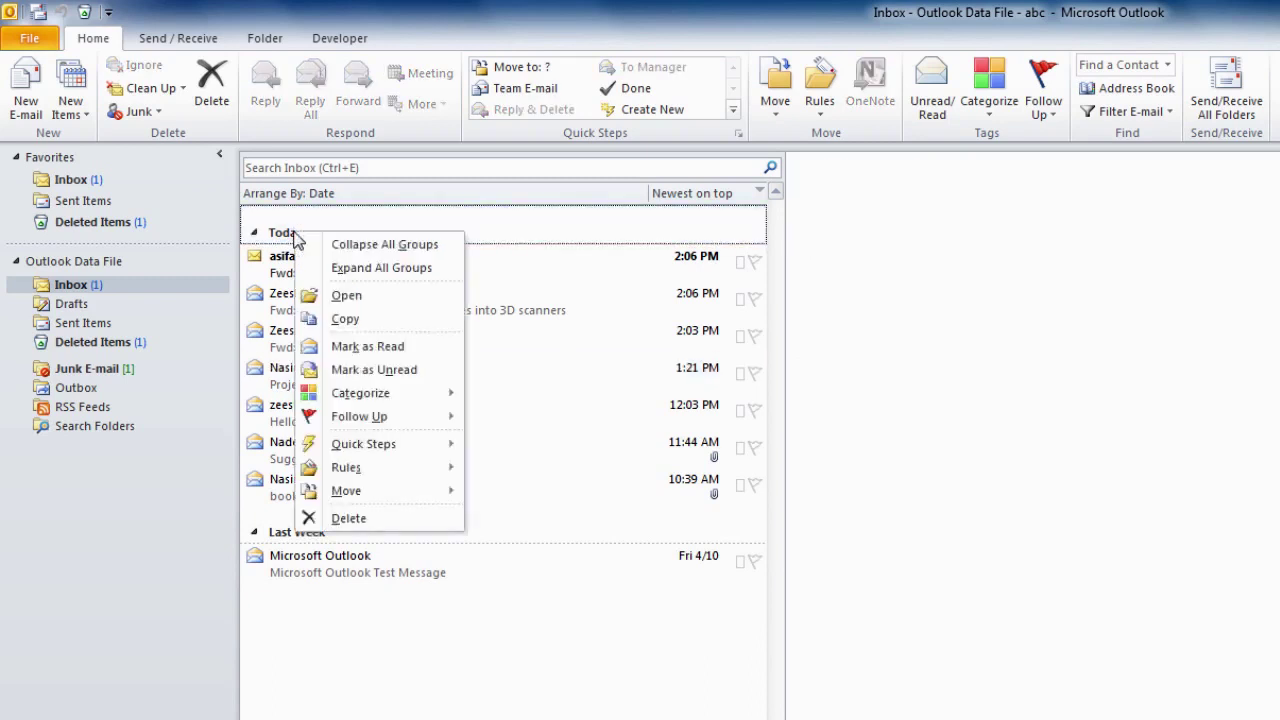
left_click(370, 348)
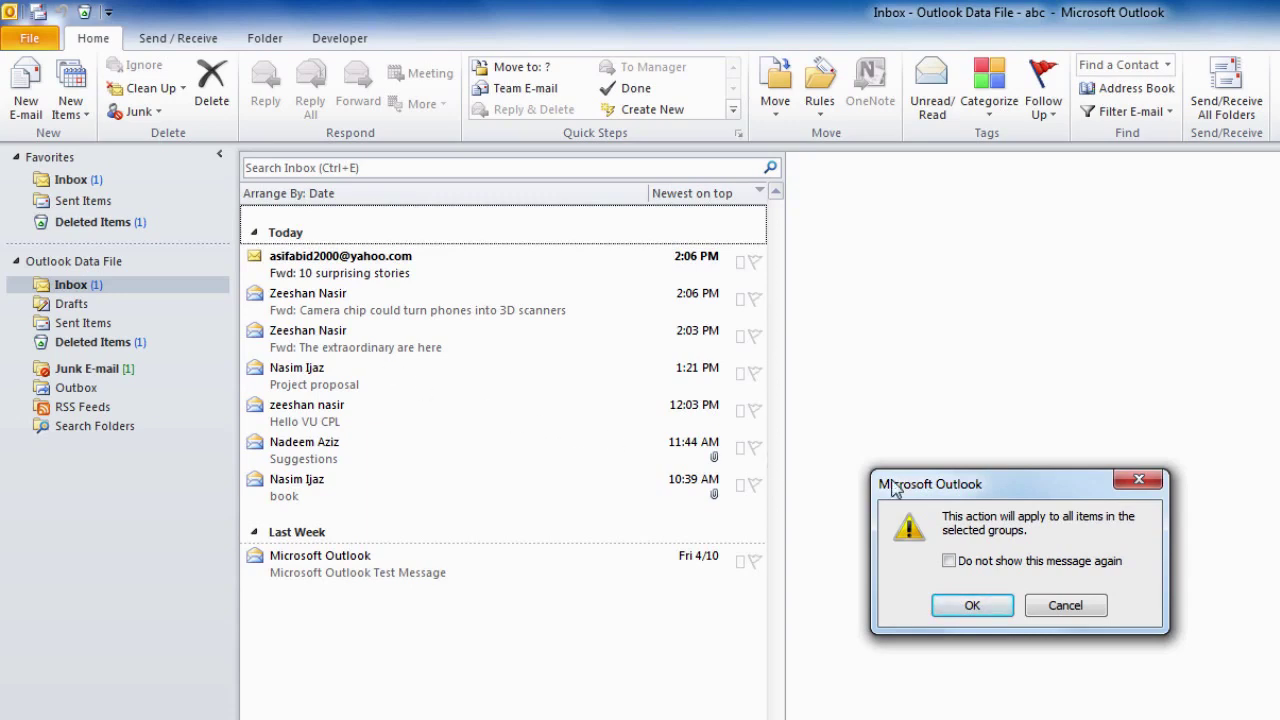
left_click(972, 605)
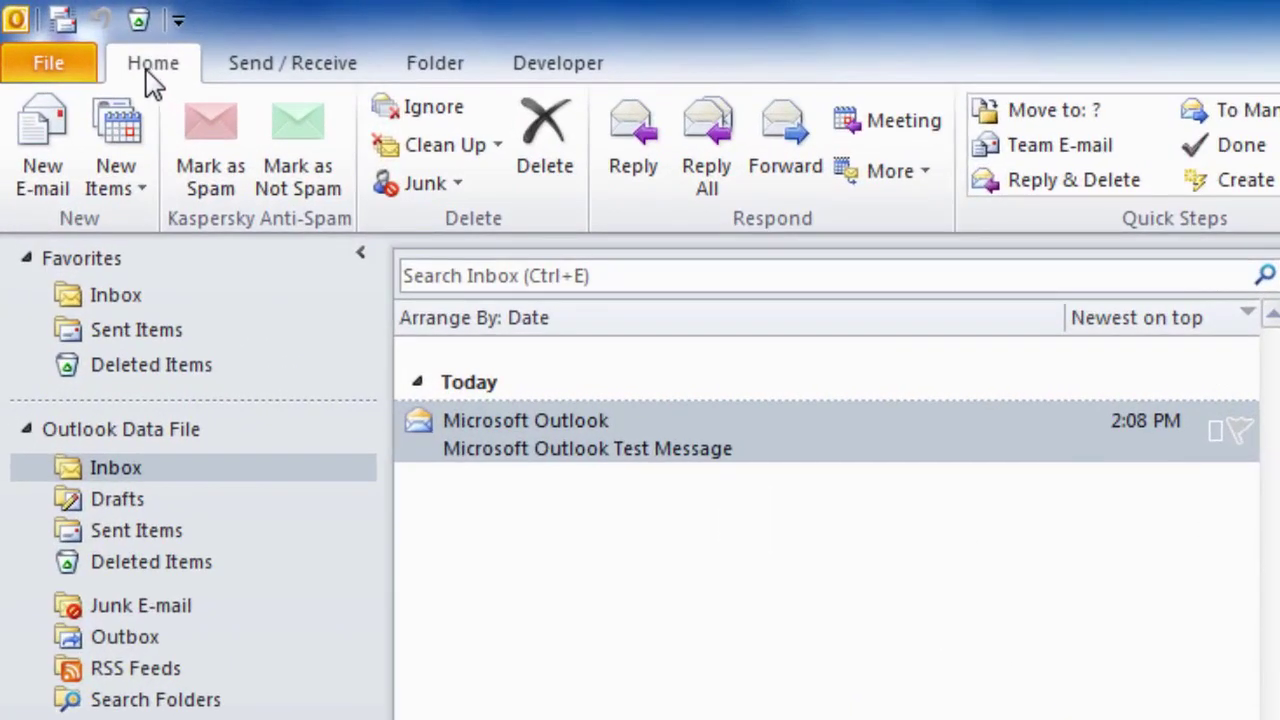
Step: Start a new e-mail to the admissions office address with subject 'Last Date of Admission?'
left_click(47, 196)
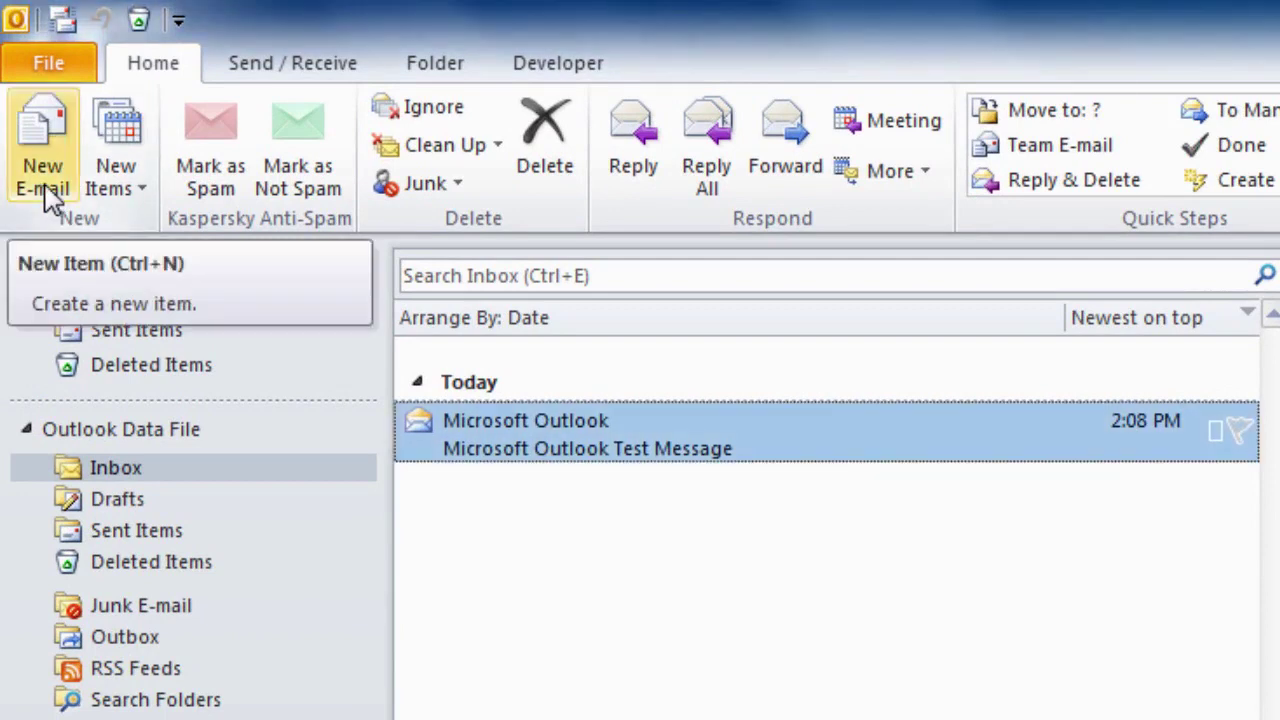
left_click(47, 196)
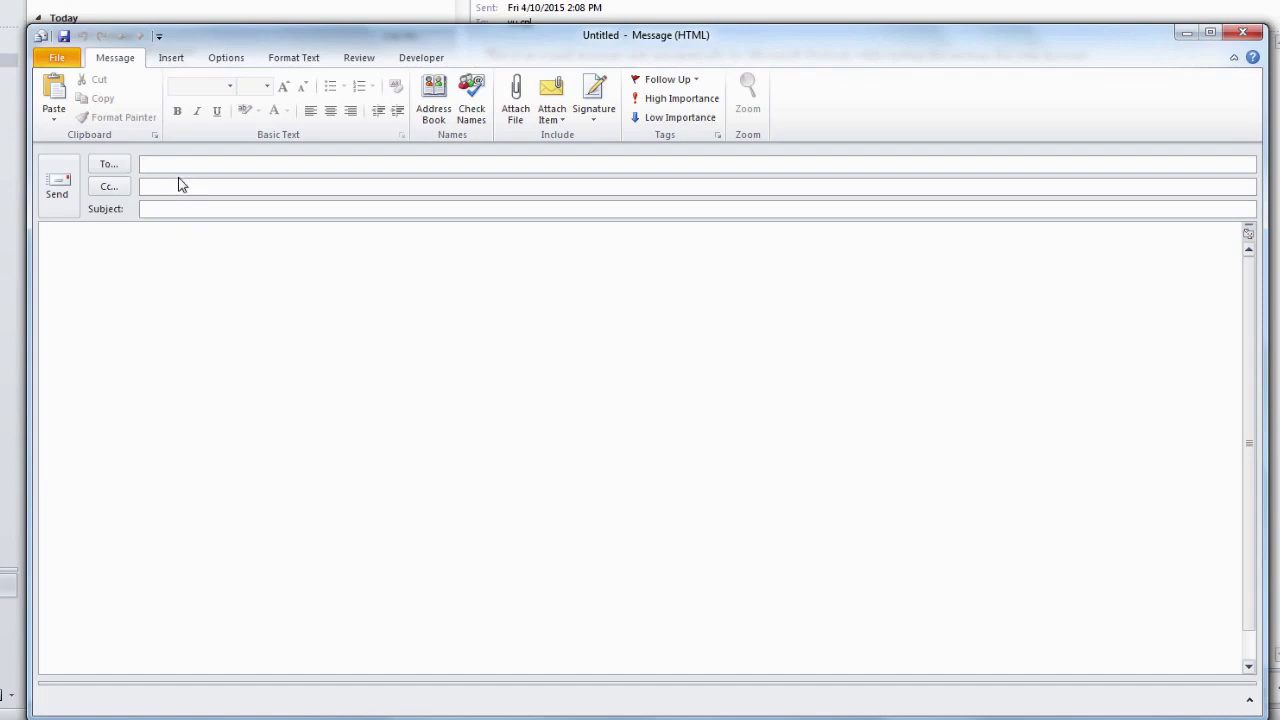
left_click(152, 211)
type("Last Date of Admission?")
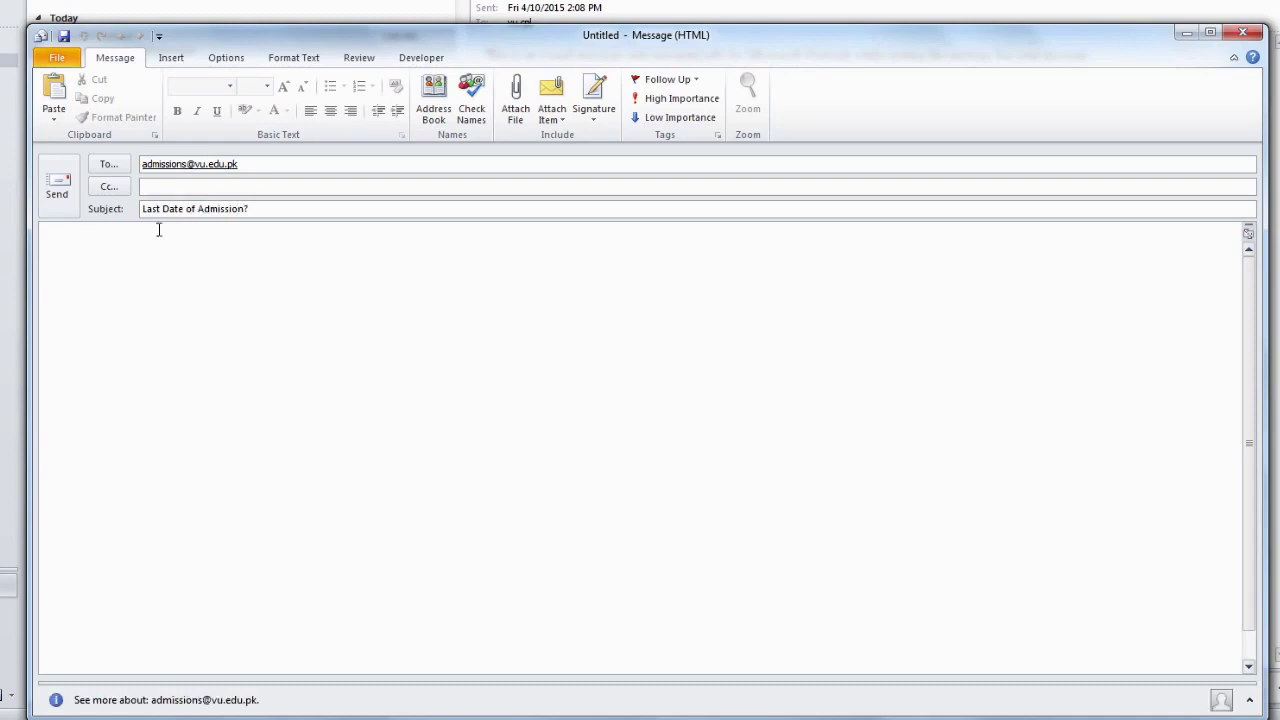
Step: Write the body 'Dear Sir,' followed by 'I want to know what is the date of admission for MBA.'
left_click(123, 240)
type("Dear Sir,")
key("Return")
type("I want to know what is the laste")
key("BackSpace")
key("BackSpace")
type("date of admission for MBA.")
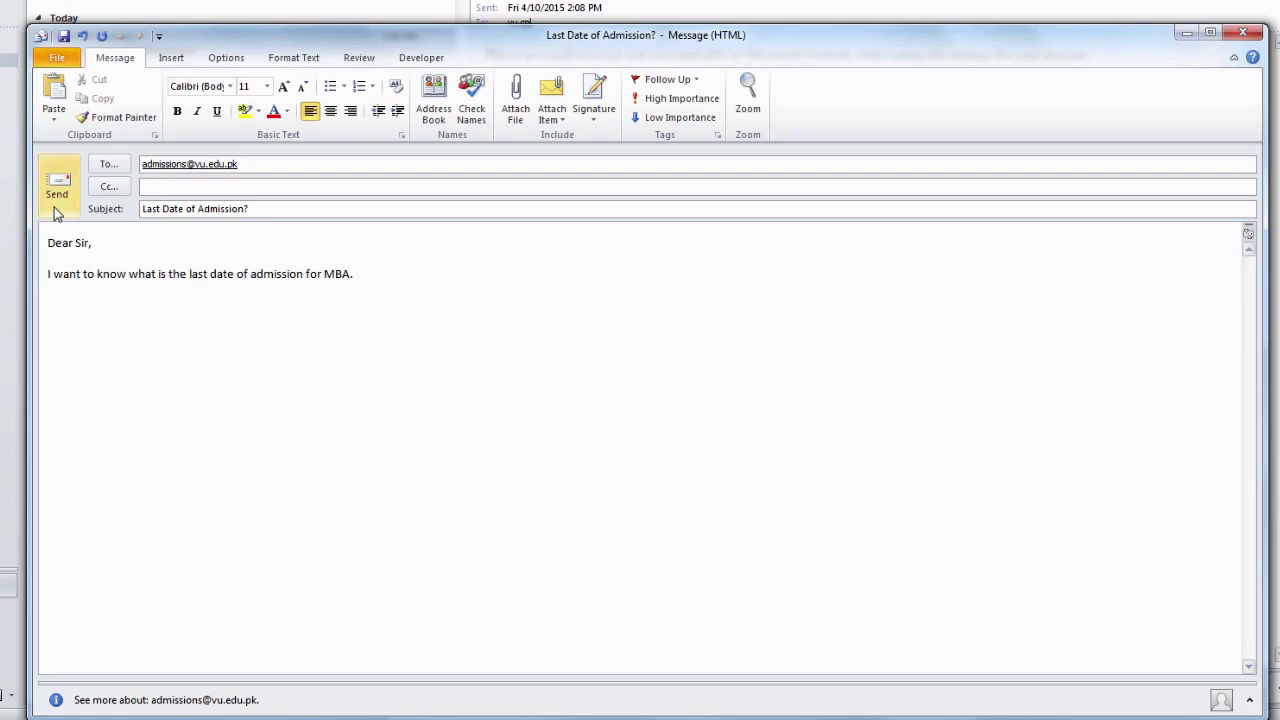
Step: Send the MBA admission enquiry, then open the forwarded WordPress message in the Data File Inbox
left_click(52, 210)
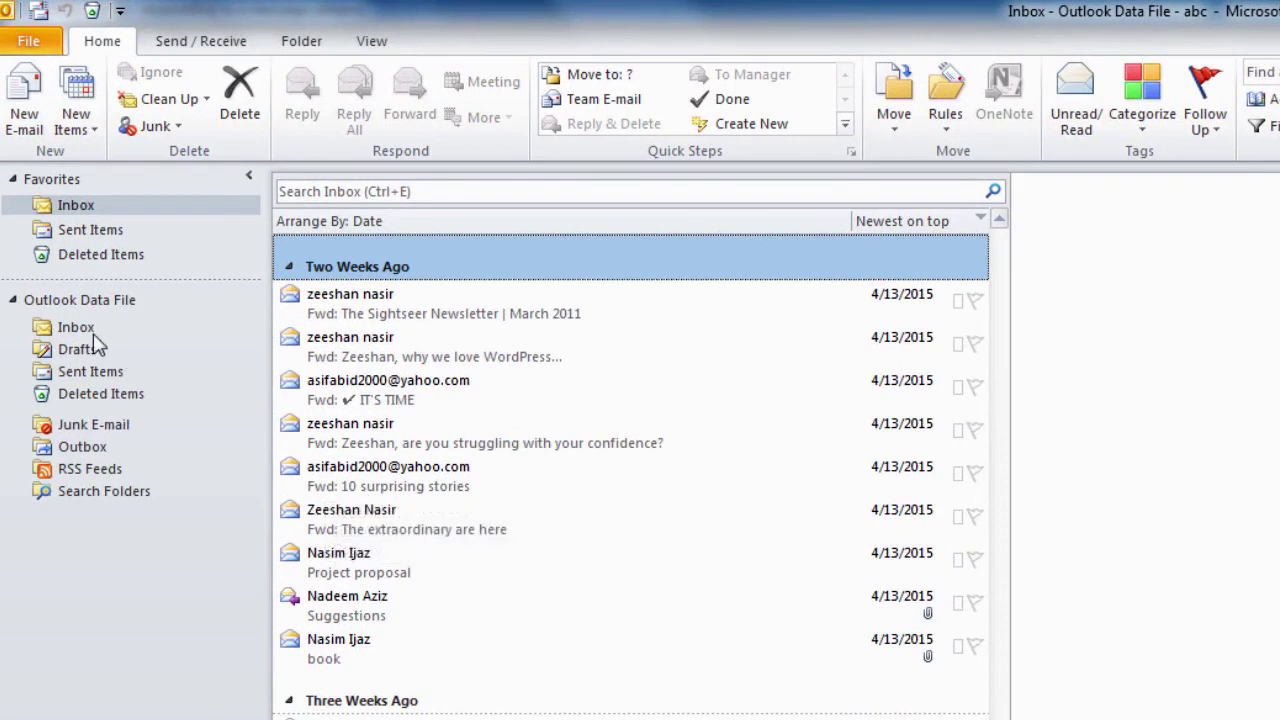
left_click(78, 330)
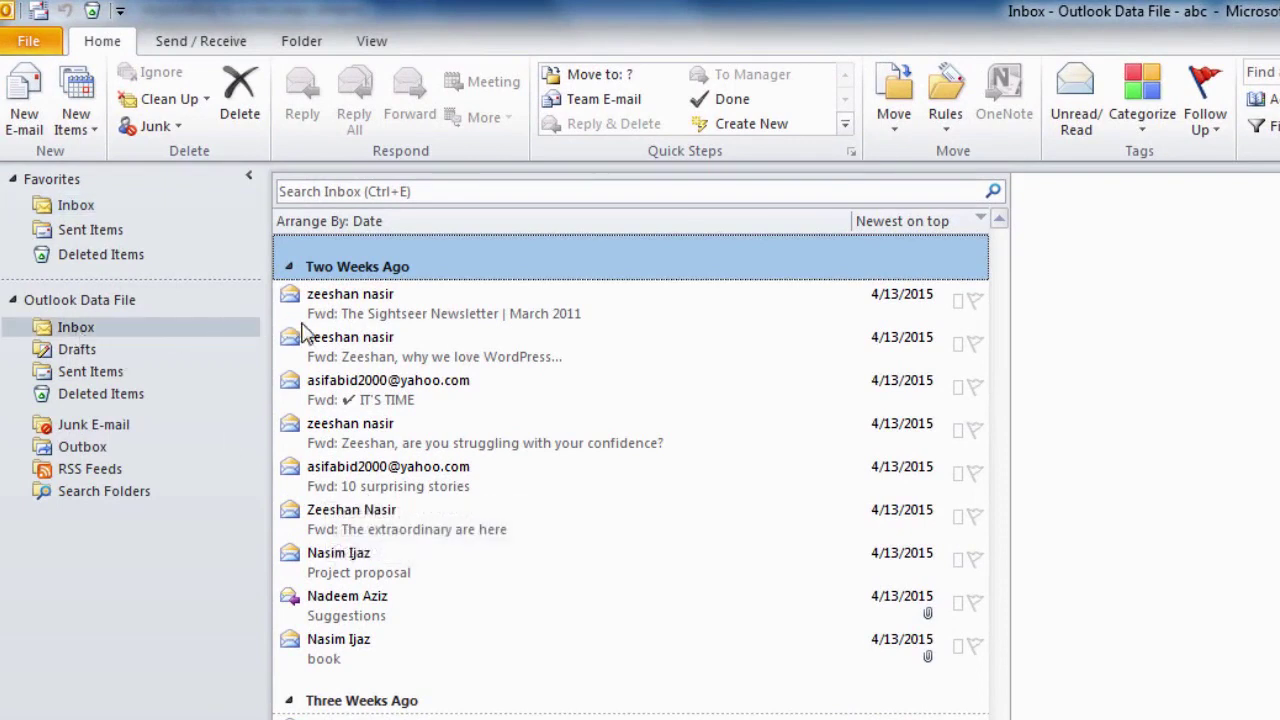
left_click(345, 358)
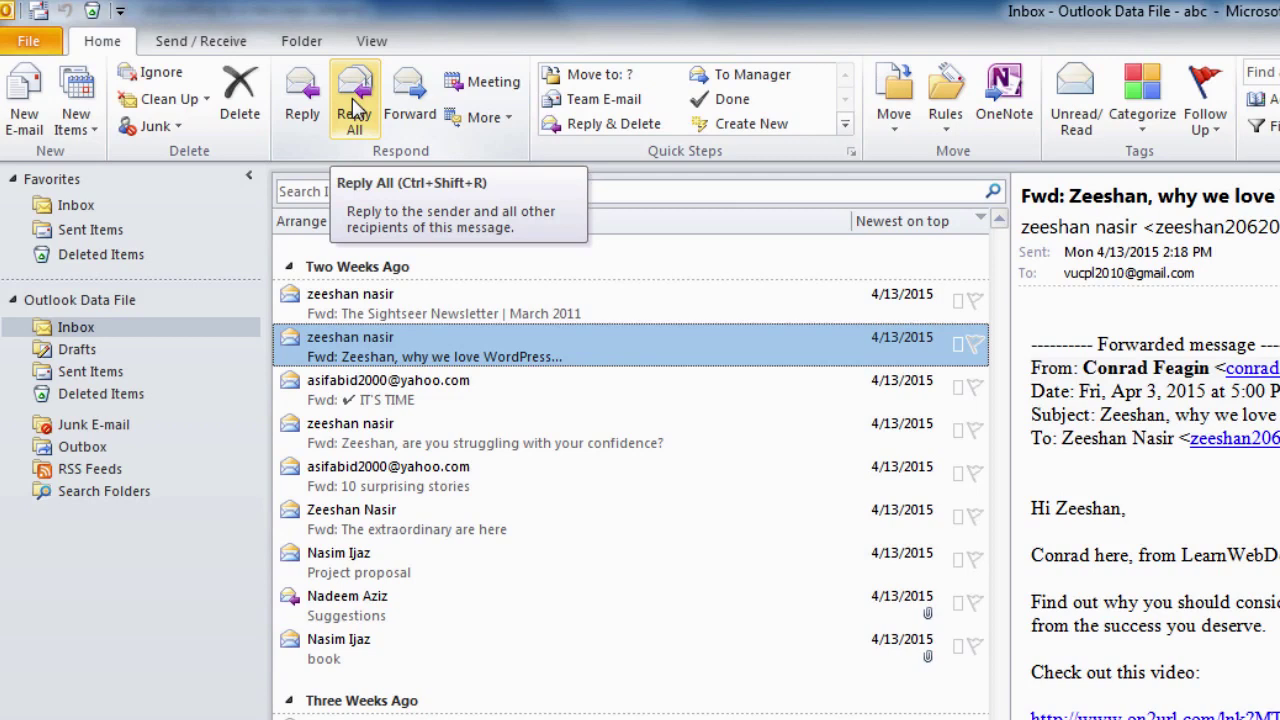
Step: Reply with a greeting to the sender and 'Thank you very much for your response.', then send
left_click(303, 113)
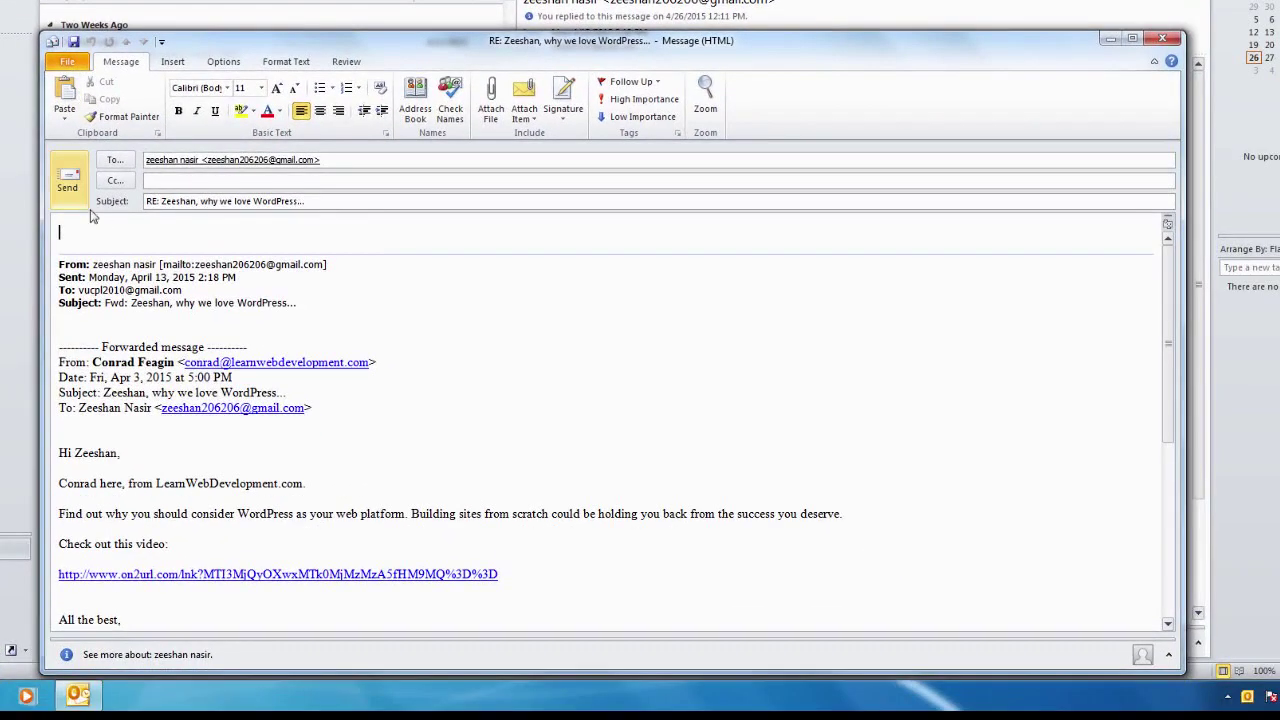
type("Dear Zeeshan,")
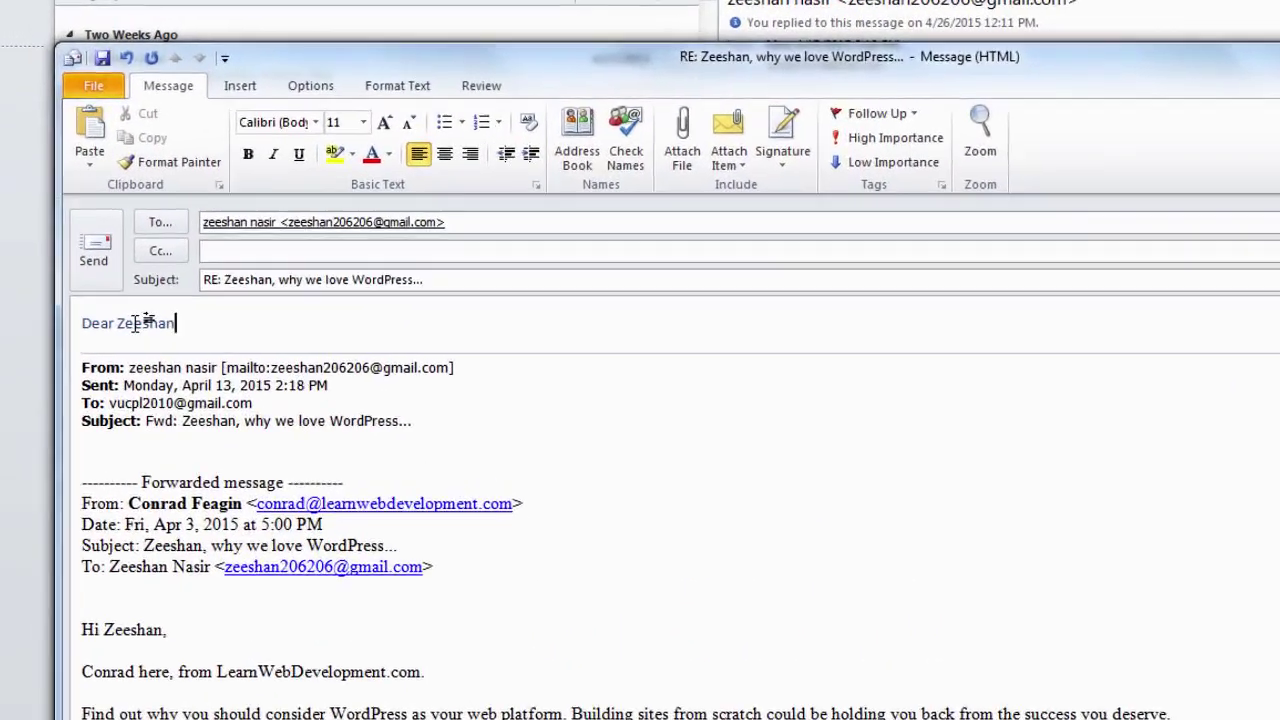
key("Return")
type("Thank you very much")
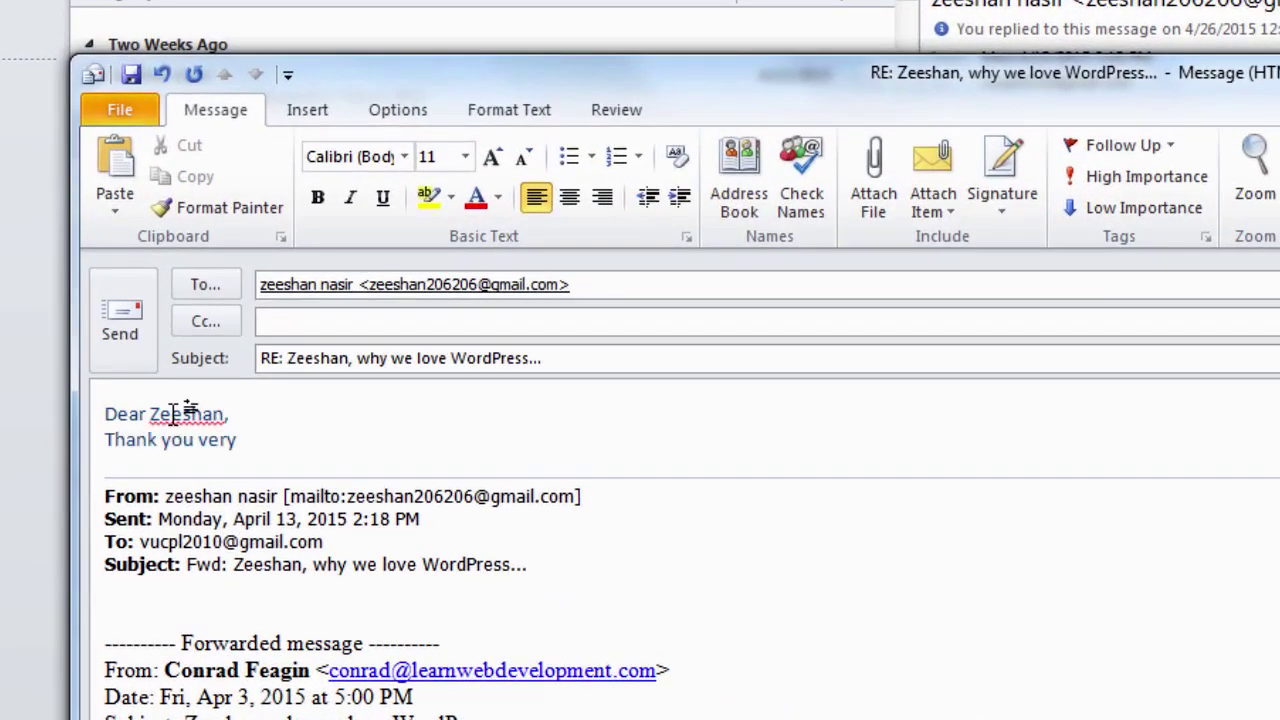
type(" for your response.")
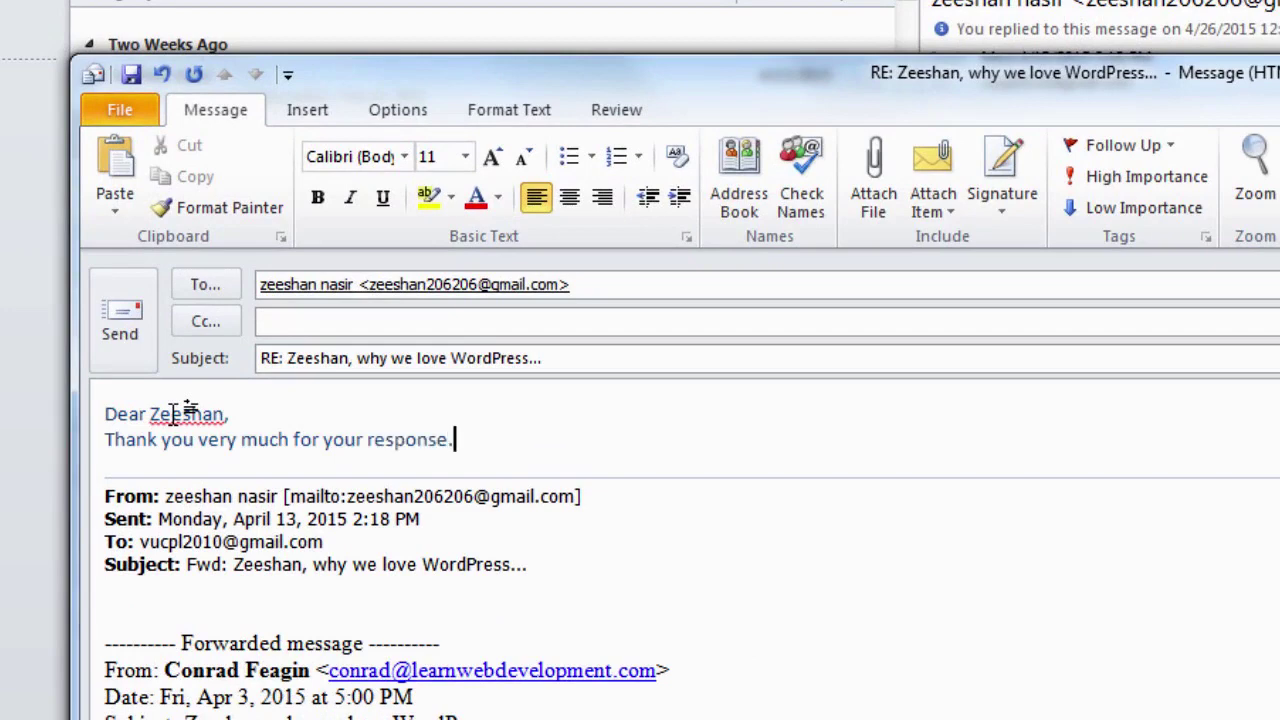
left_click(116, 318)
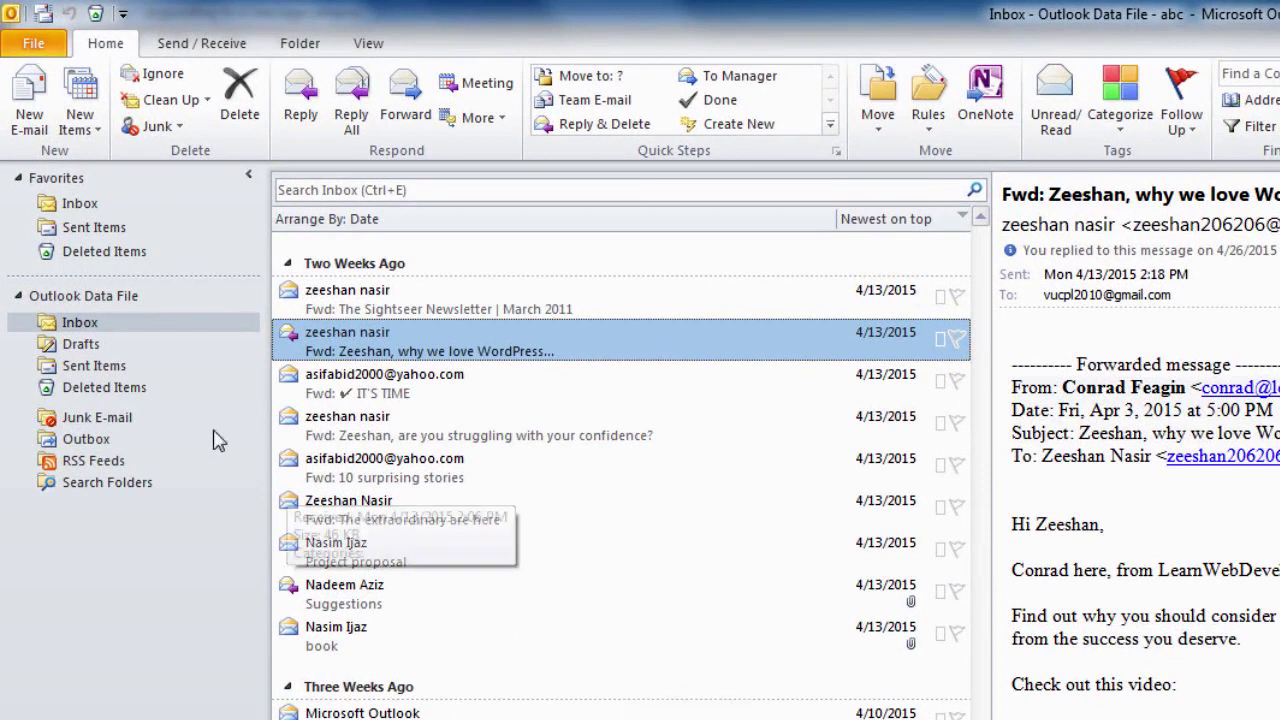
left_click(100, 366)
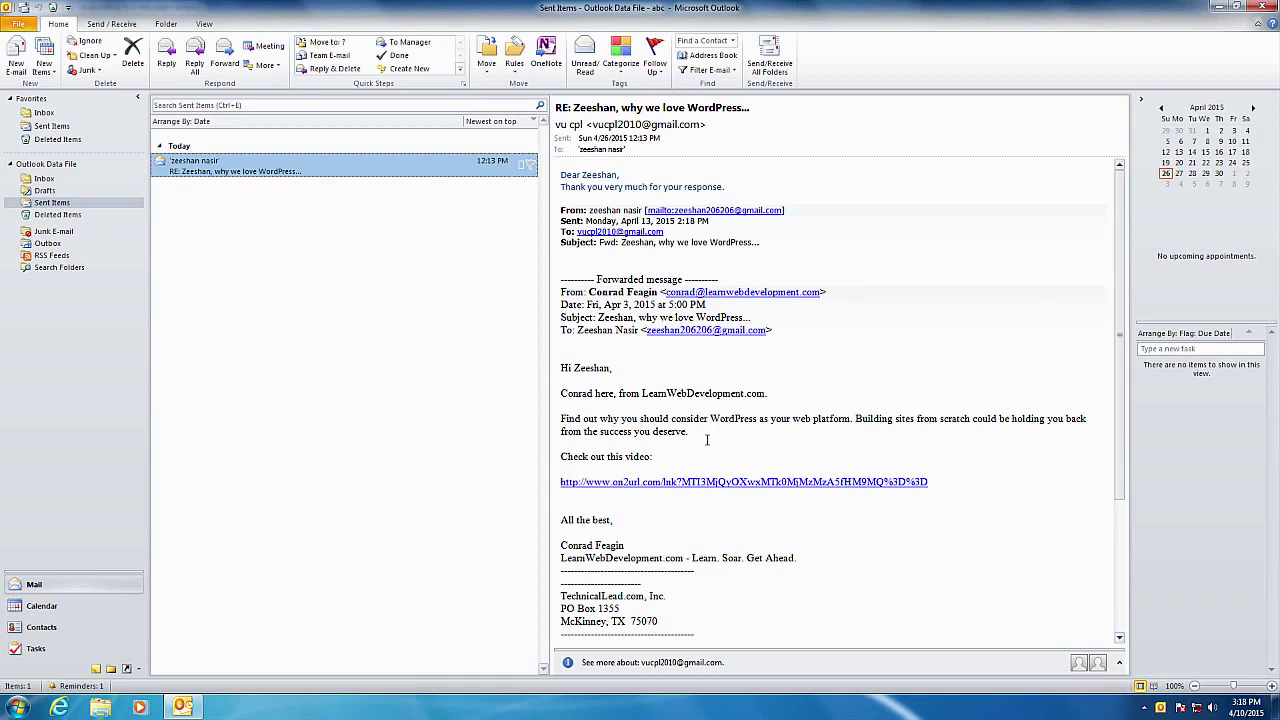
left_click(25, 180)
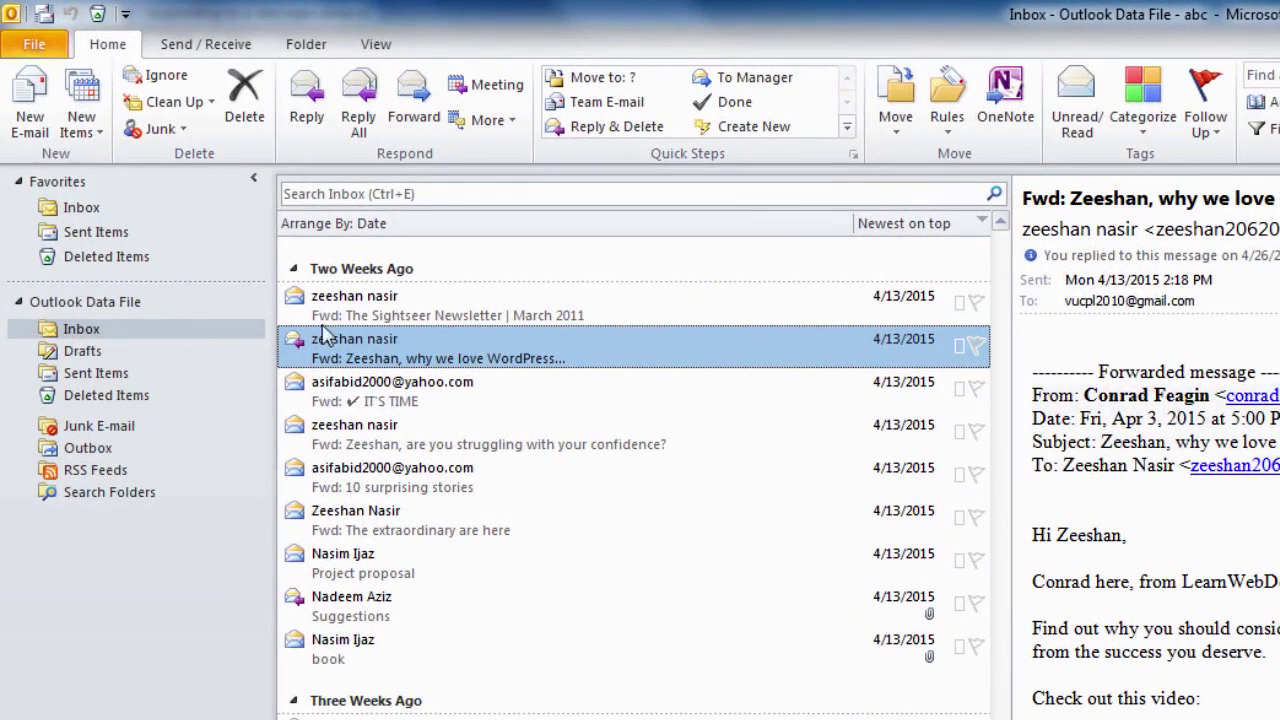
Step: In Options > Mail, set 'When replying to a message' to 'Do not include original message' and save
mouse_move(378, 360)
left_click(33, 47)
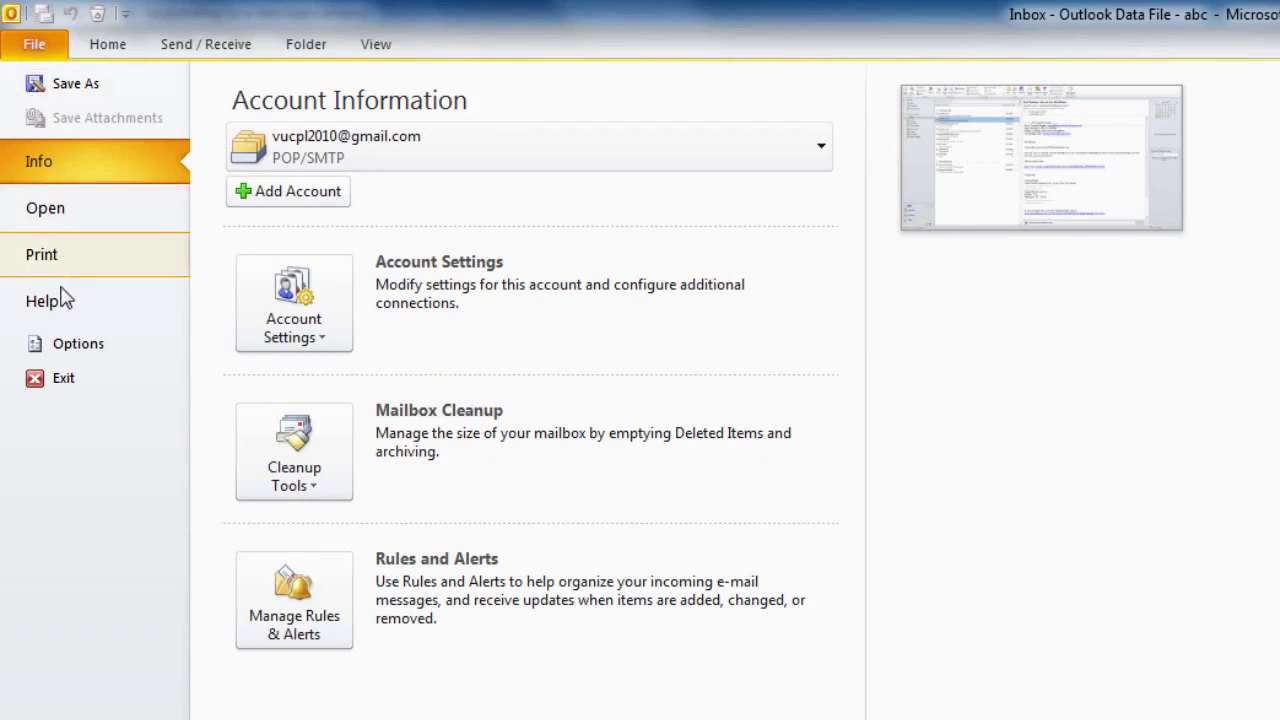
left_click(75, 348)
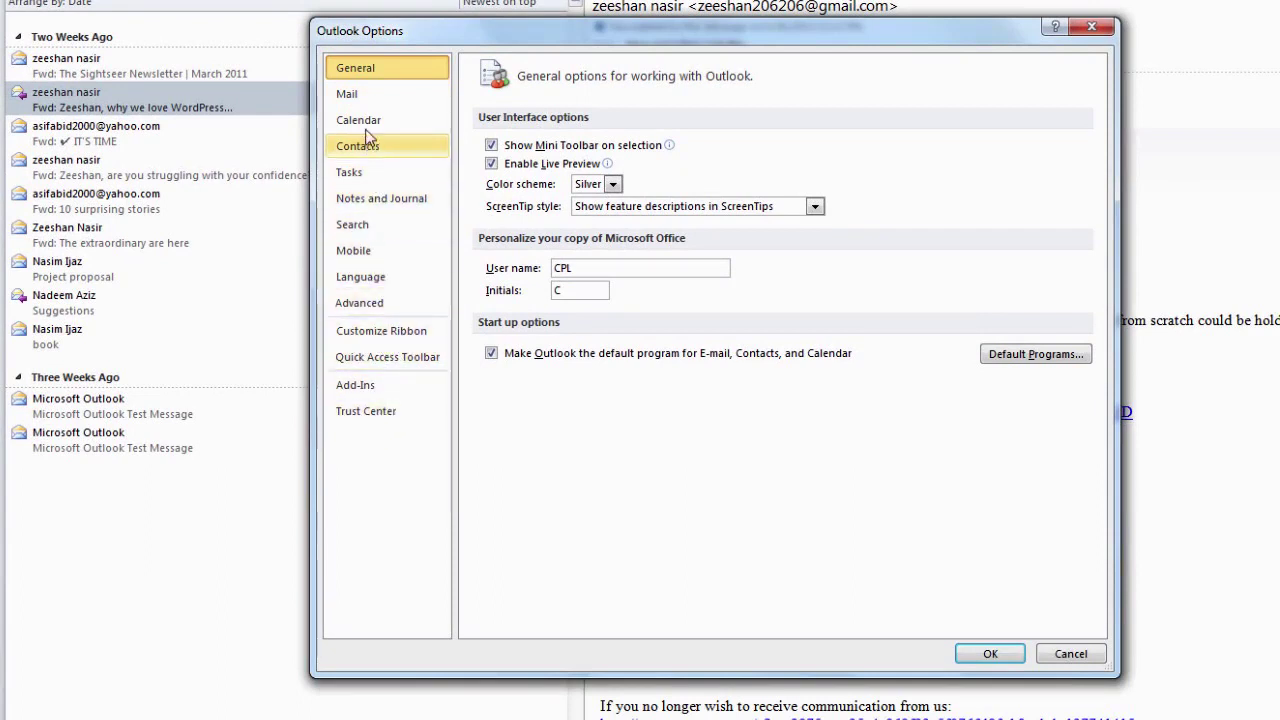
left_click(352, 97)
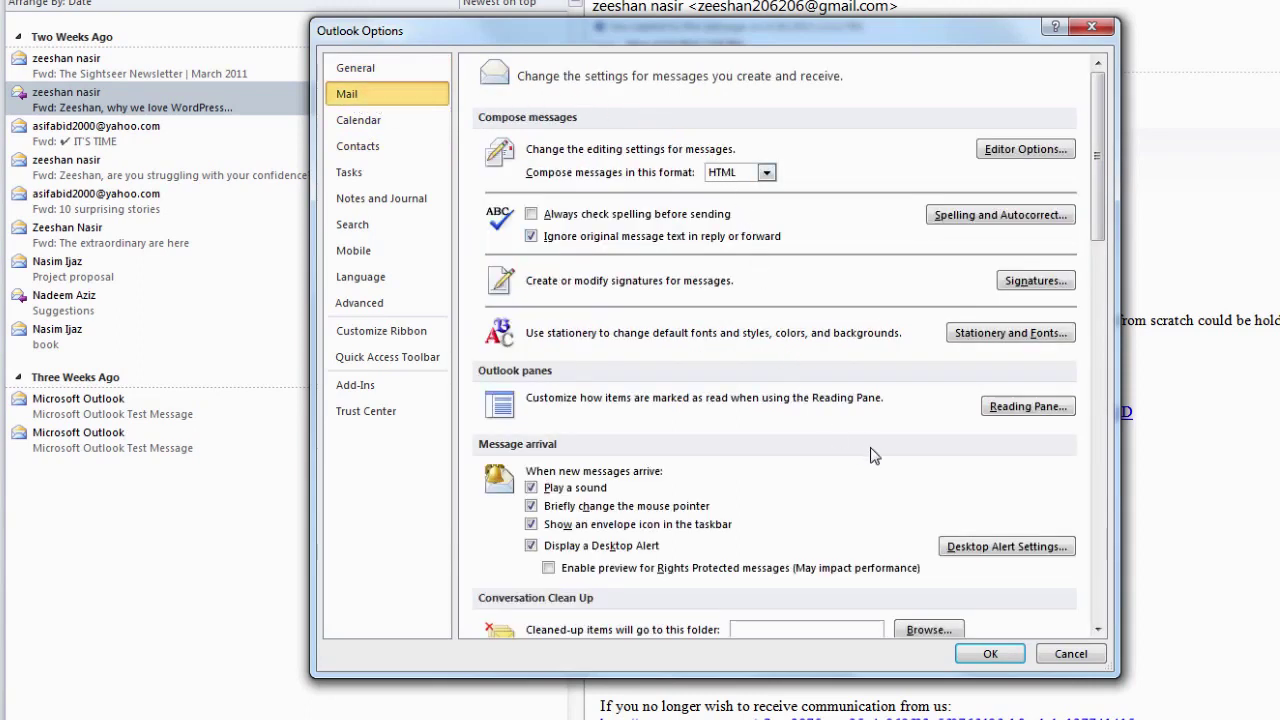
left_click_drag(1100, 209, 1112, 397)
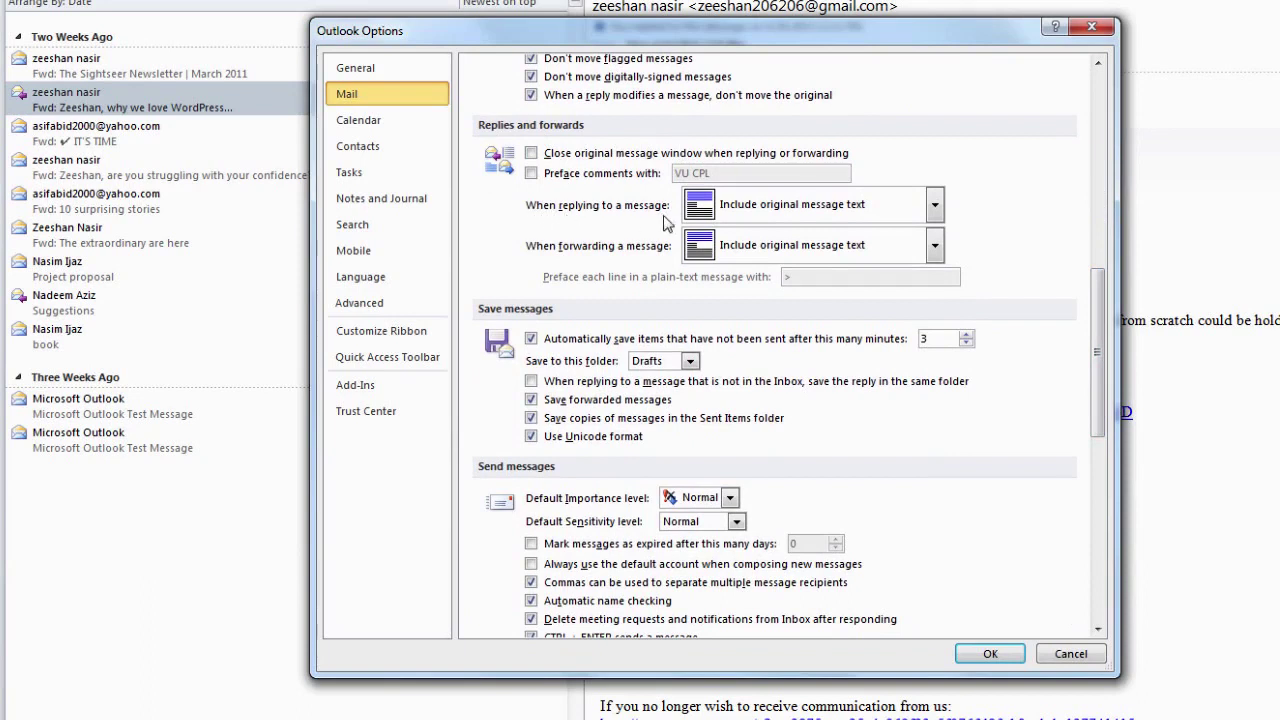
left_click(934, 205)
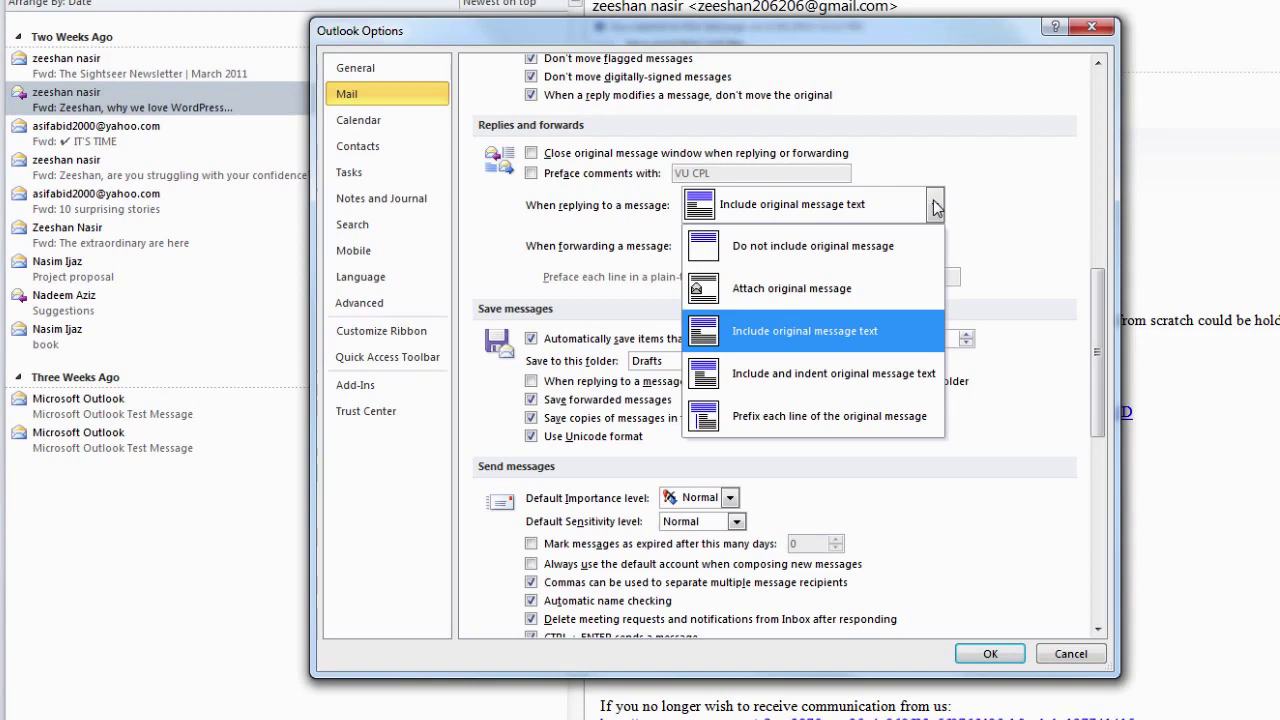
left_click(910, 249)
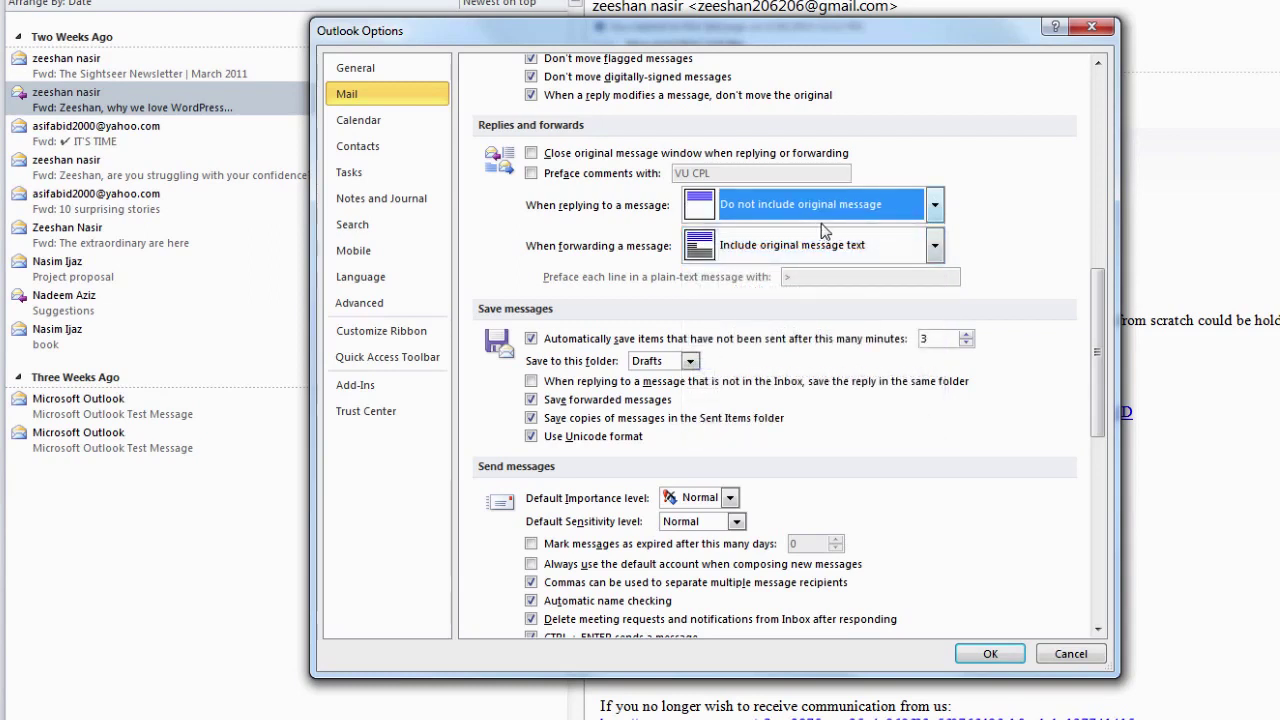
left_click(936, 205)
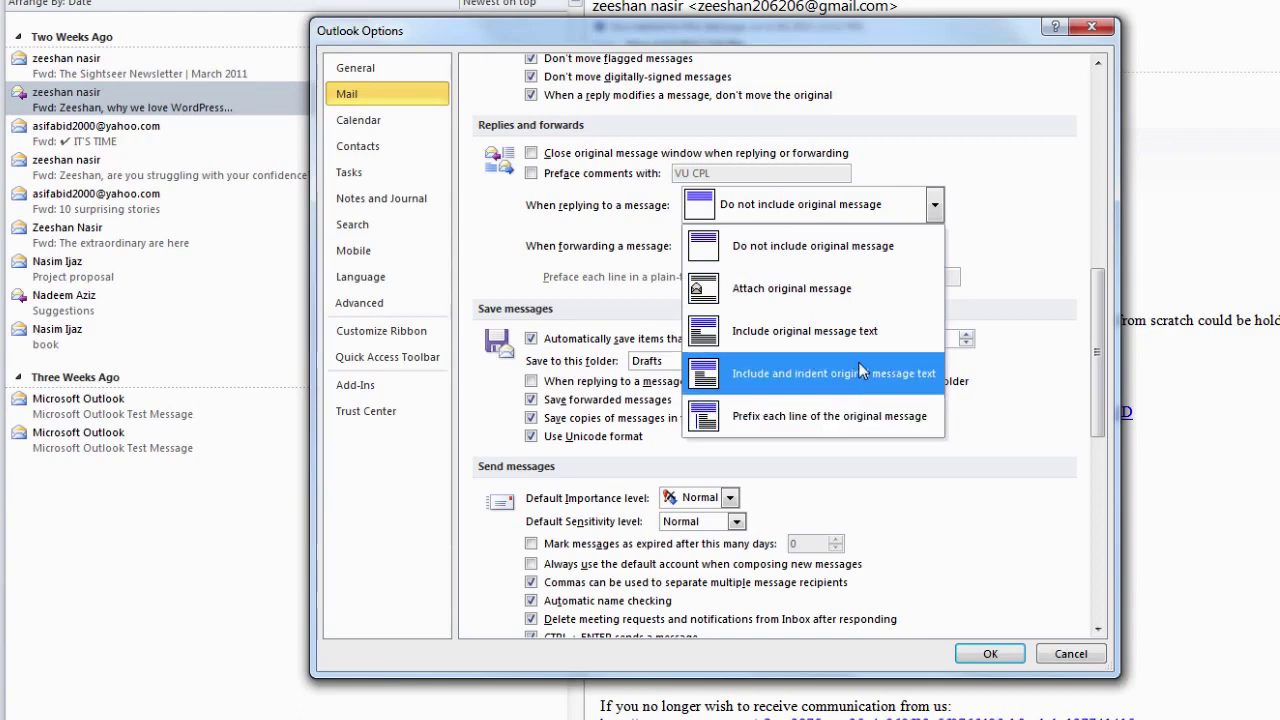
left_click(822, 250)
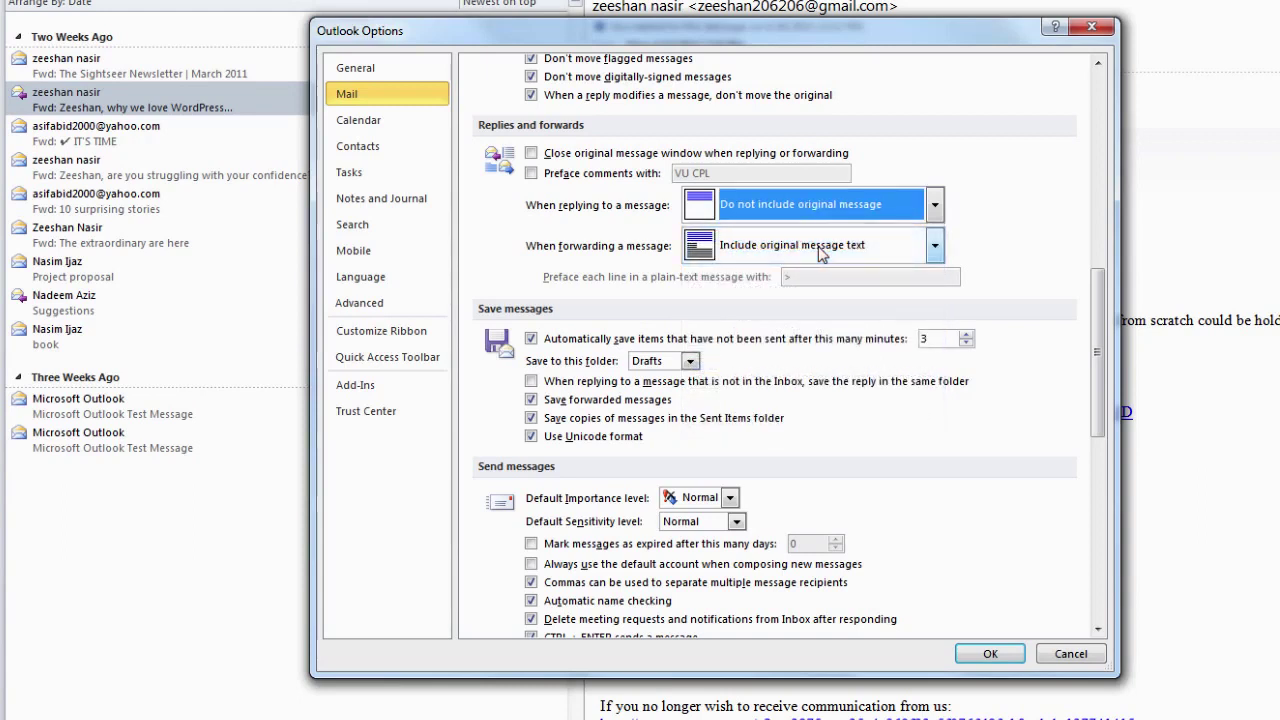
left_click(990, 653)
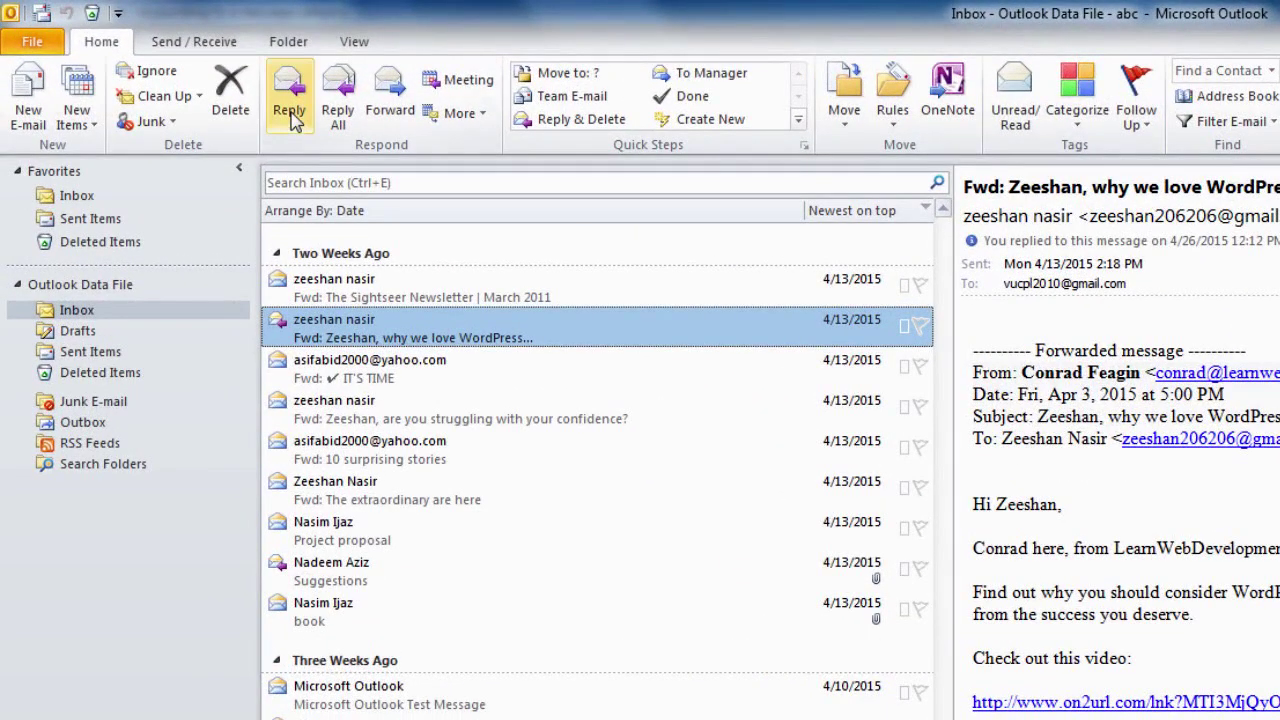
left_click(290, 110)
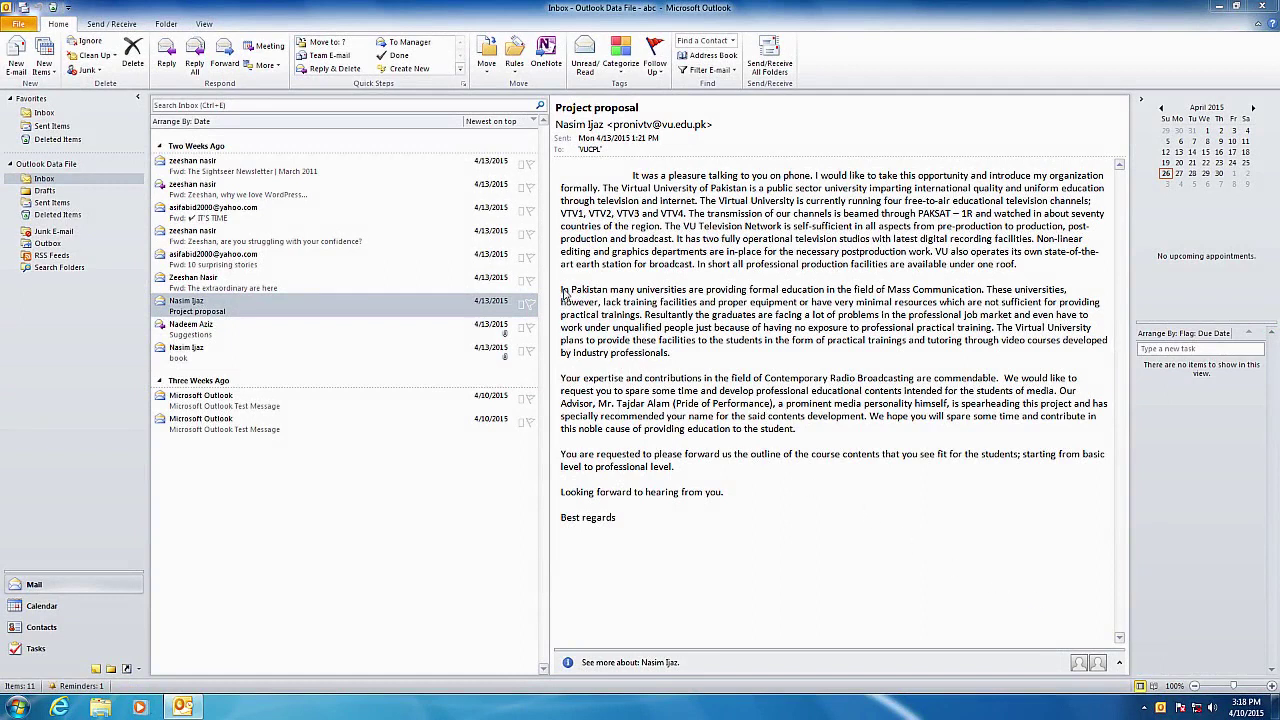
Step: Select and copy the 'In Pakistan many universities…' paragraph of the Project proposal message
left_click_drag(561, 289, 688, 349)
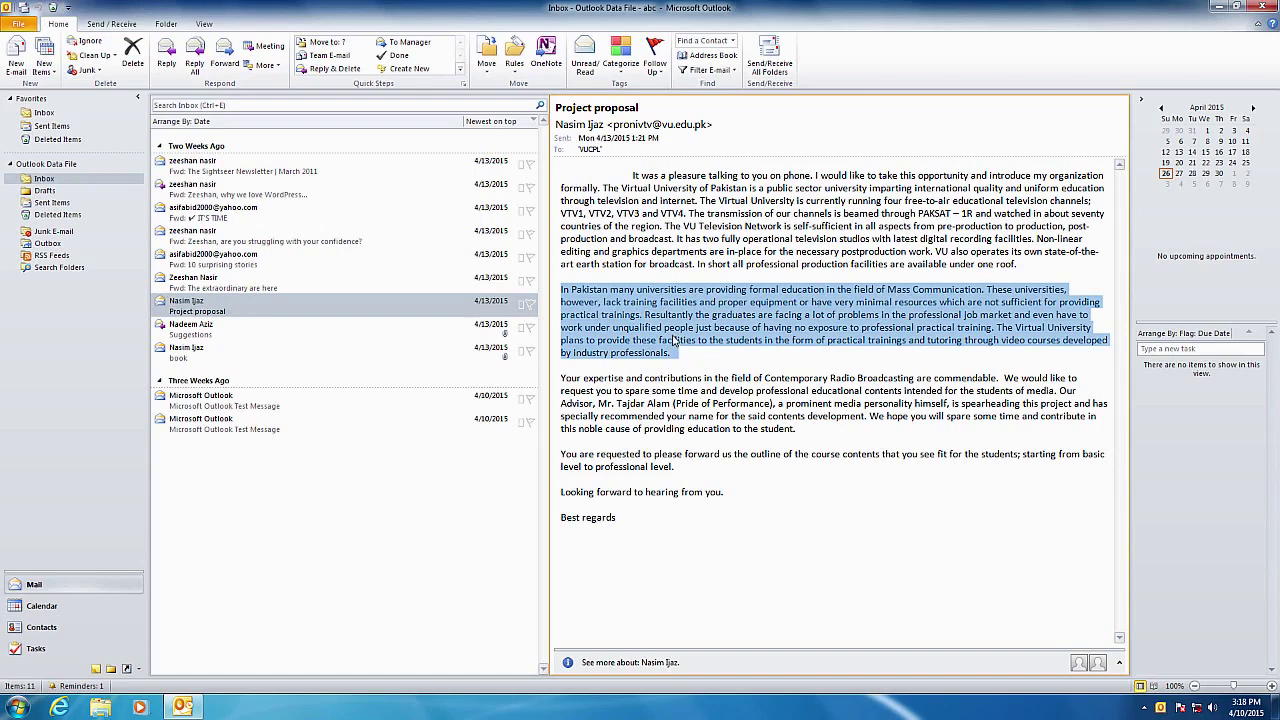
right_click(670, 317)
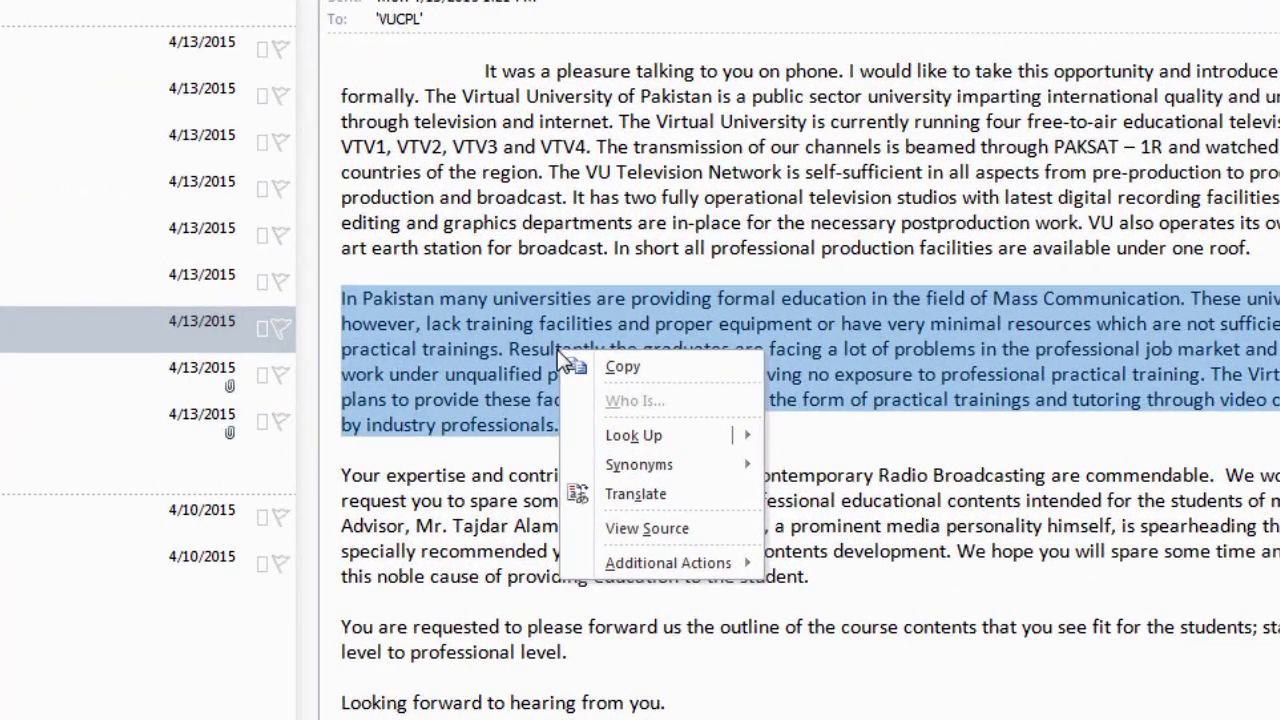
left_click(635, 368)
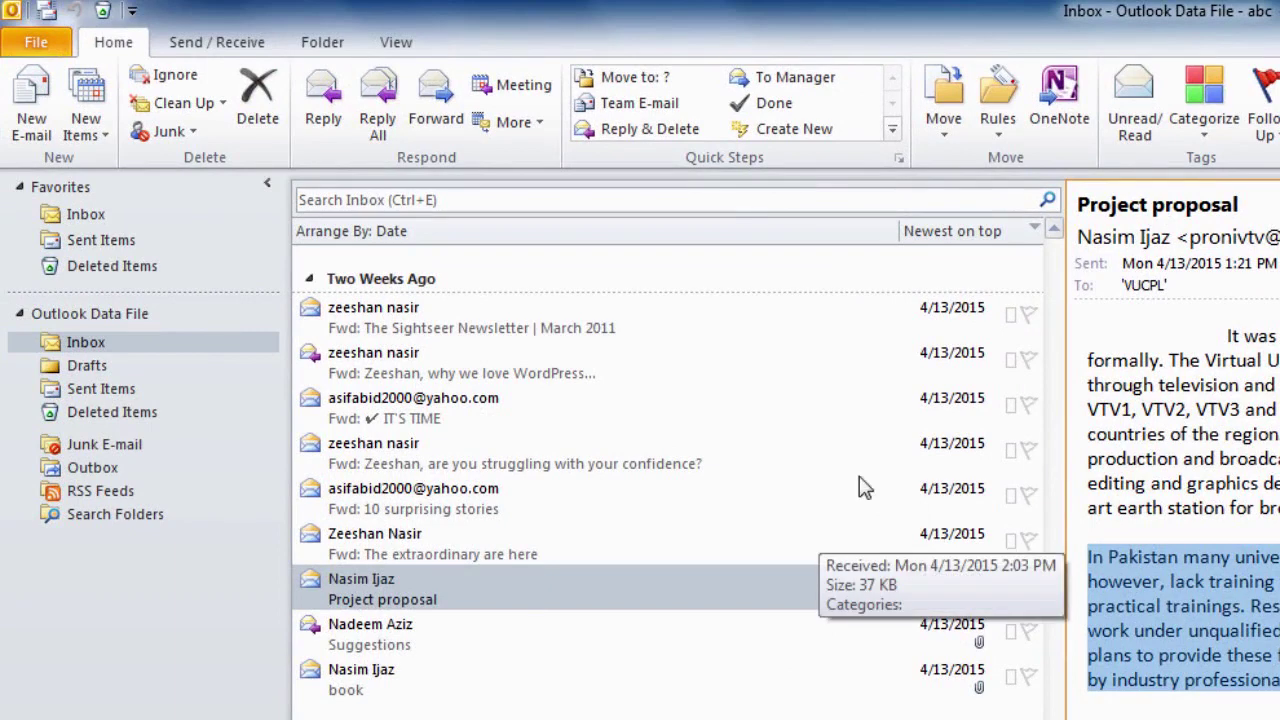
Step: Start a new e-mail and paste the Pakistan universities paragraph with Keep Source Formatting
left_click(31, 105)
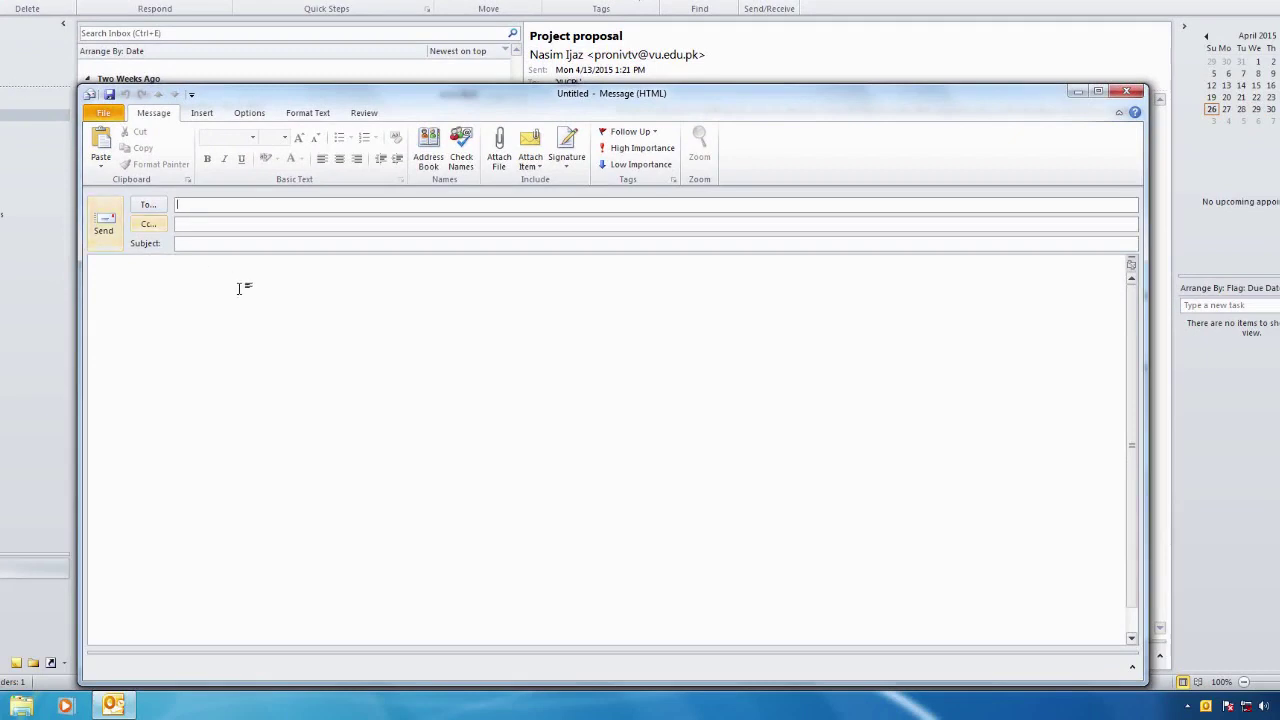
right_click(155, 287)
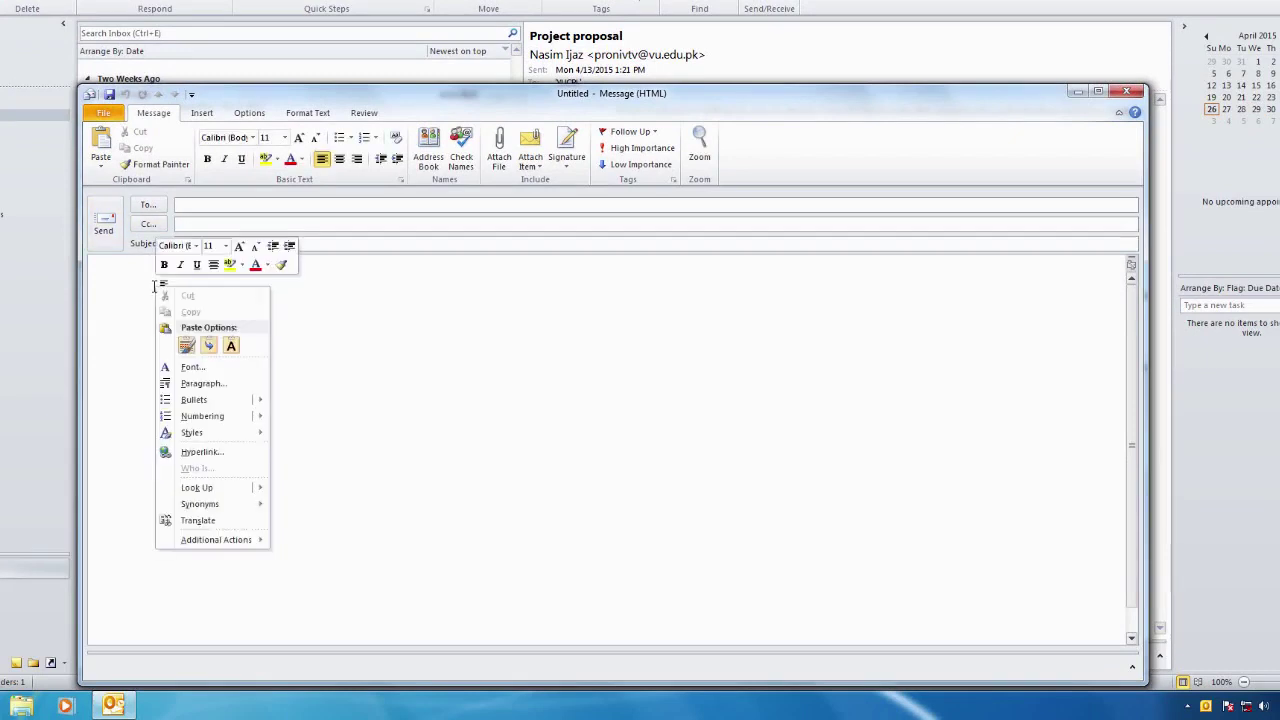
left_click(186, 345)
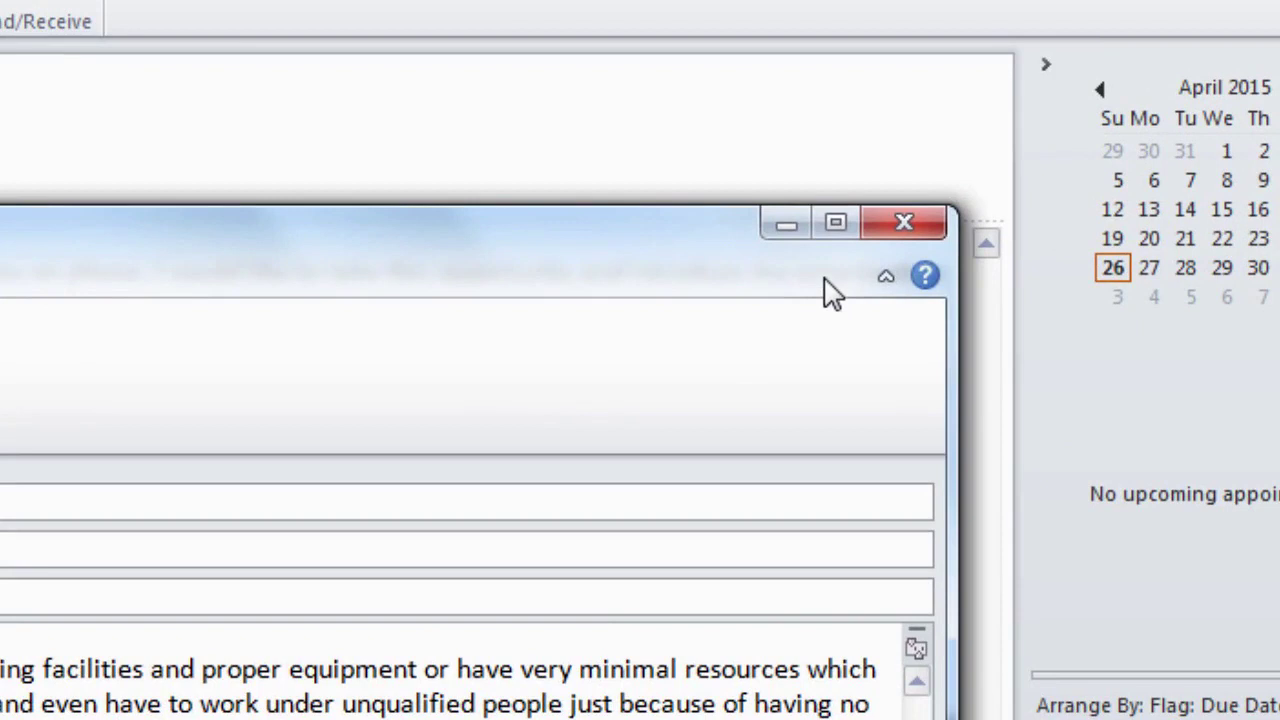
Step: Close the draft and reply to the 'are you struggling with your confidence?' email
left_click(903, 222)
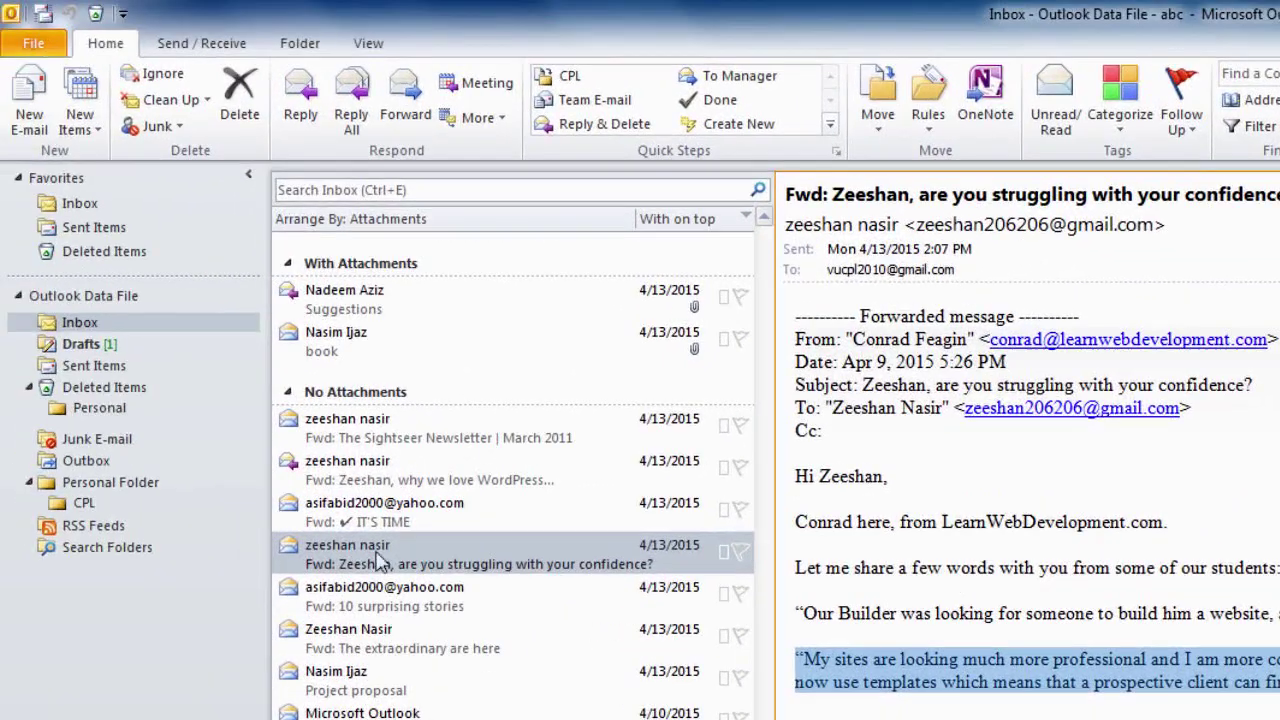
left_click(335, 562)
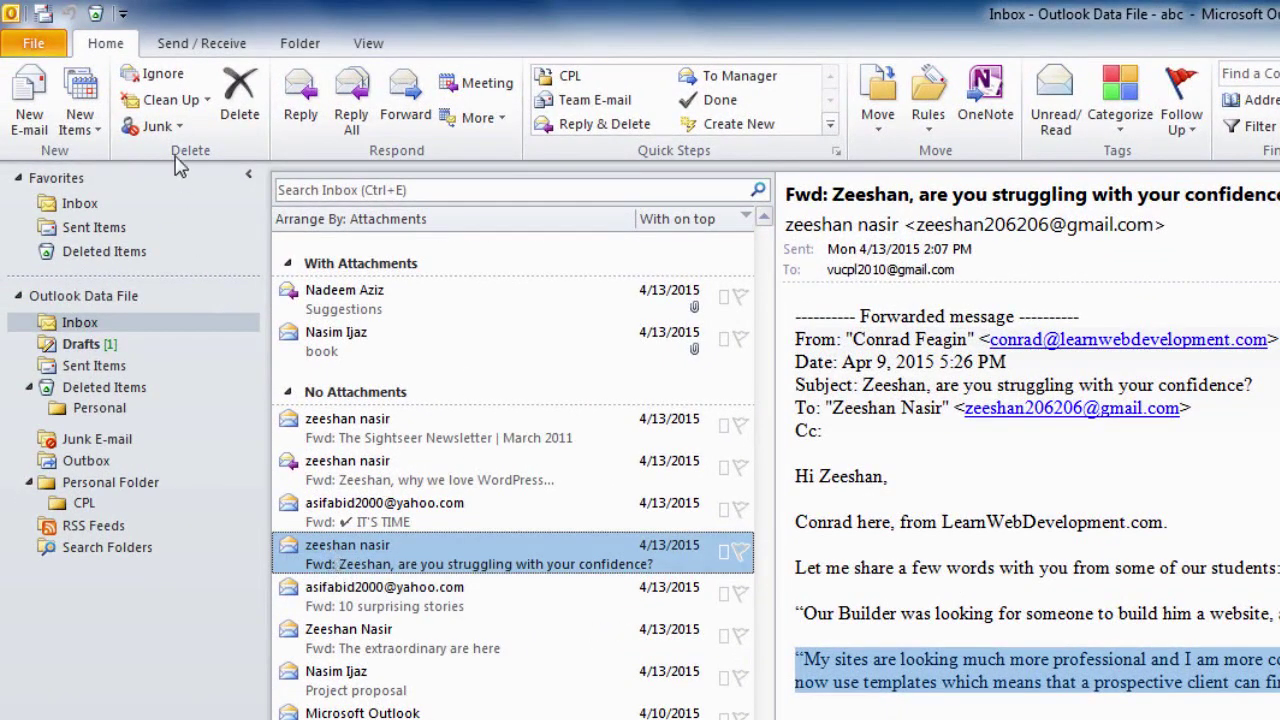
left_click(318, 116)
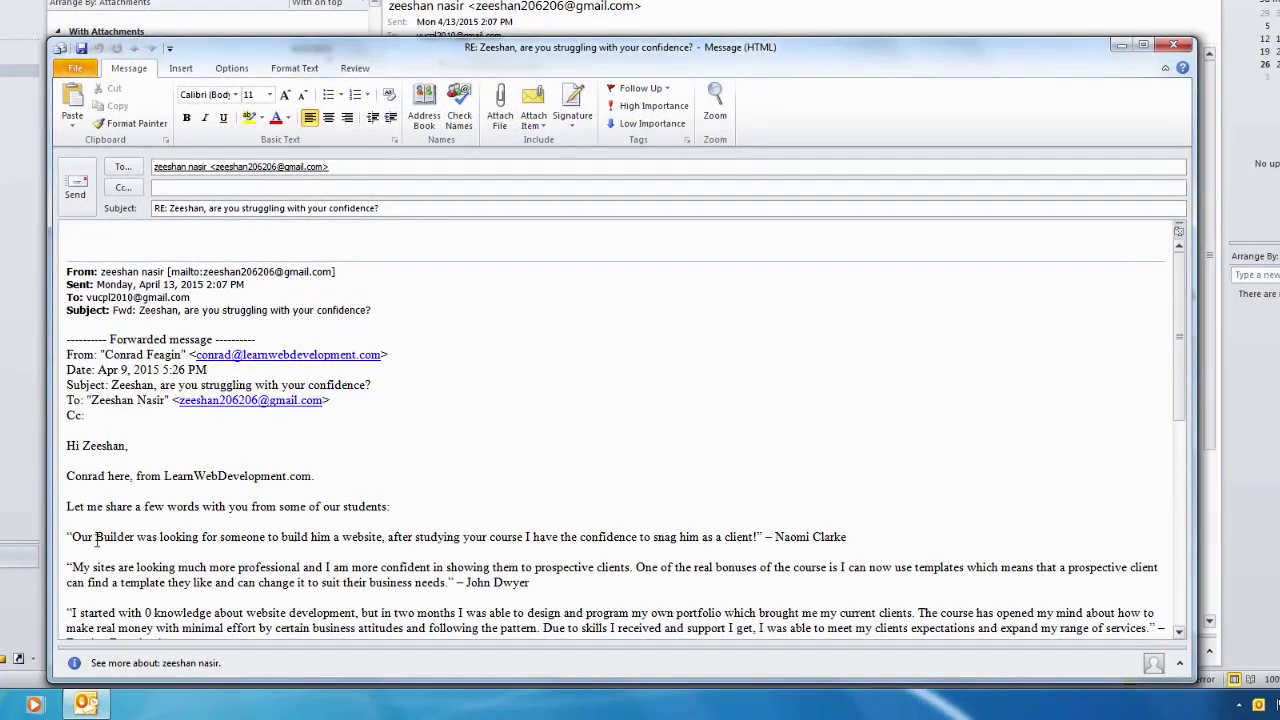
Step: Cut the 'My sites are looking…' testimonial paragraph from the reply body
left_click_drag(66, 567, 527, 591)
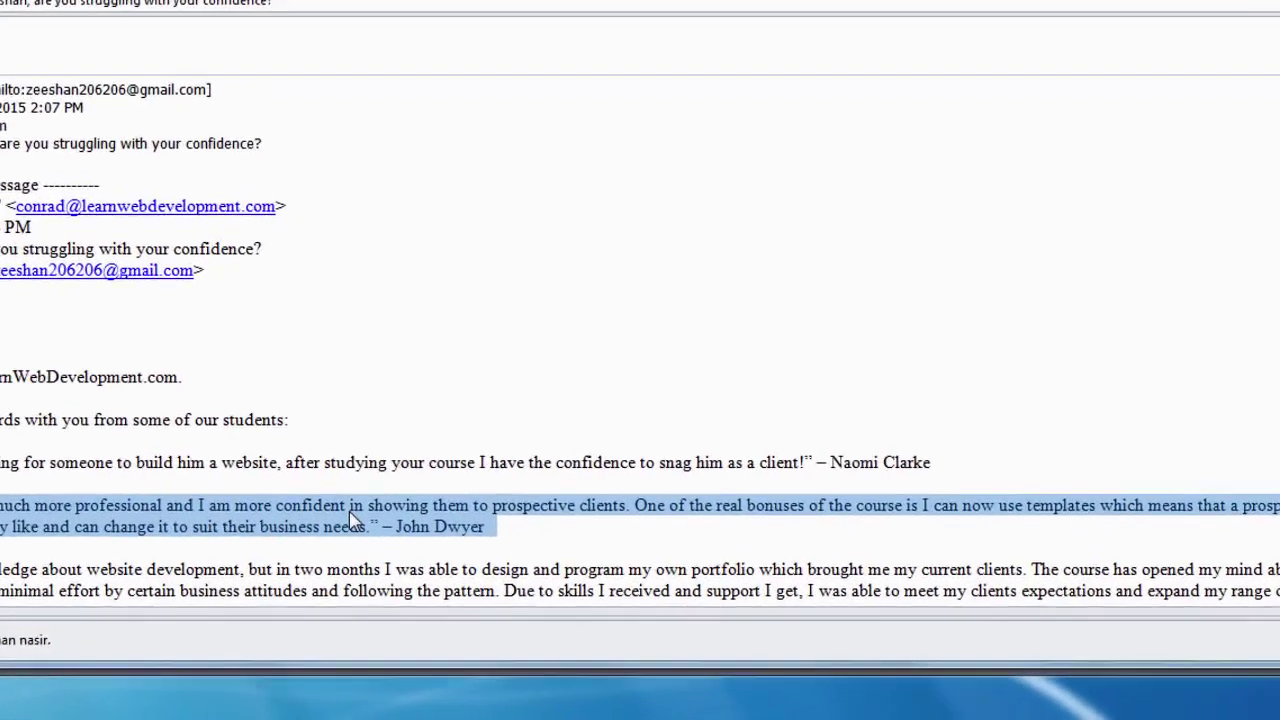
right_click(393, 553)
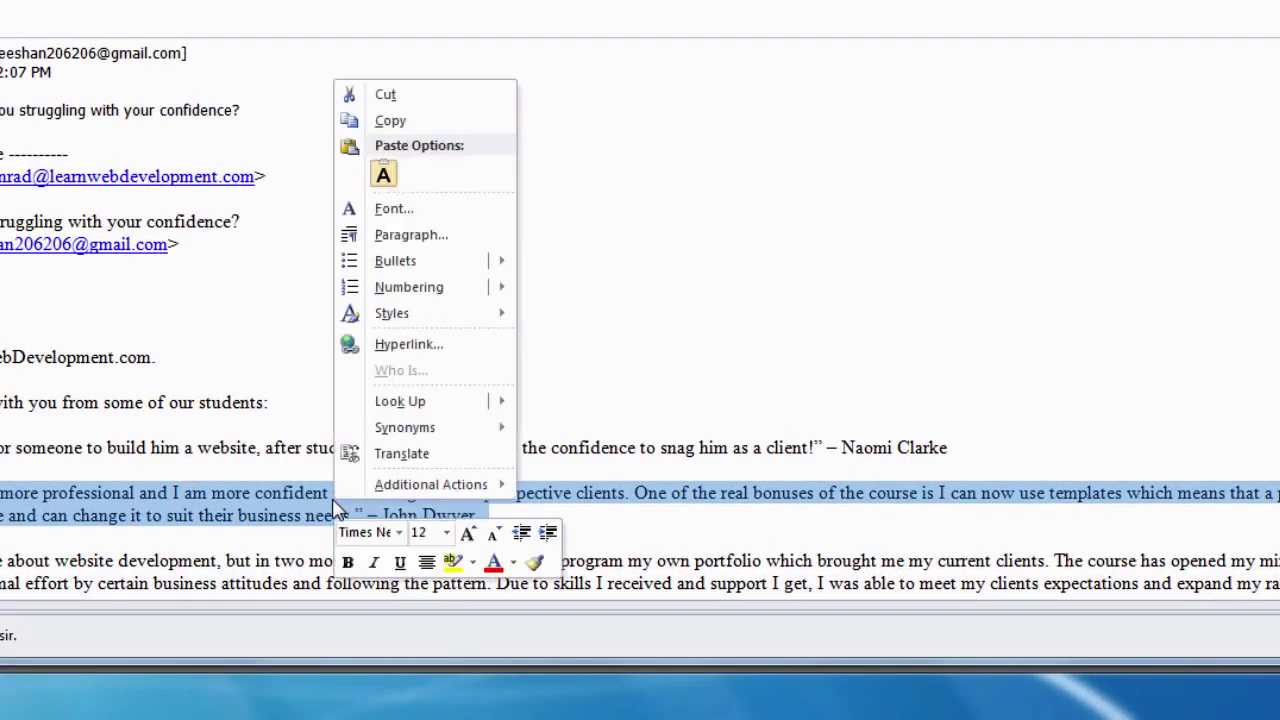
left_click(370, 96)
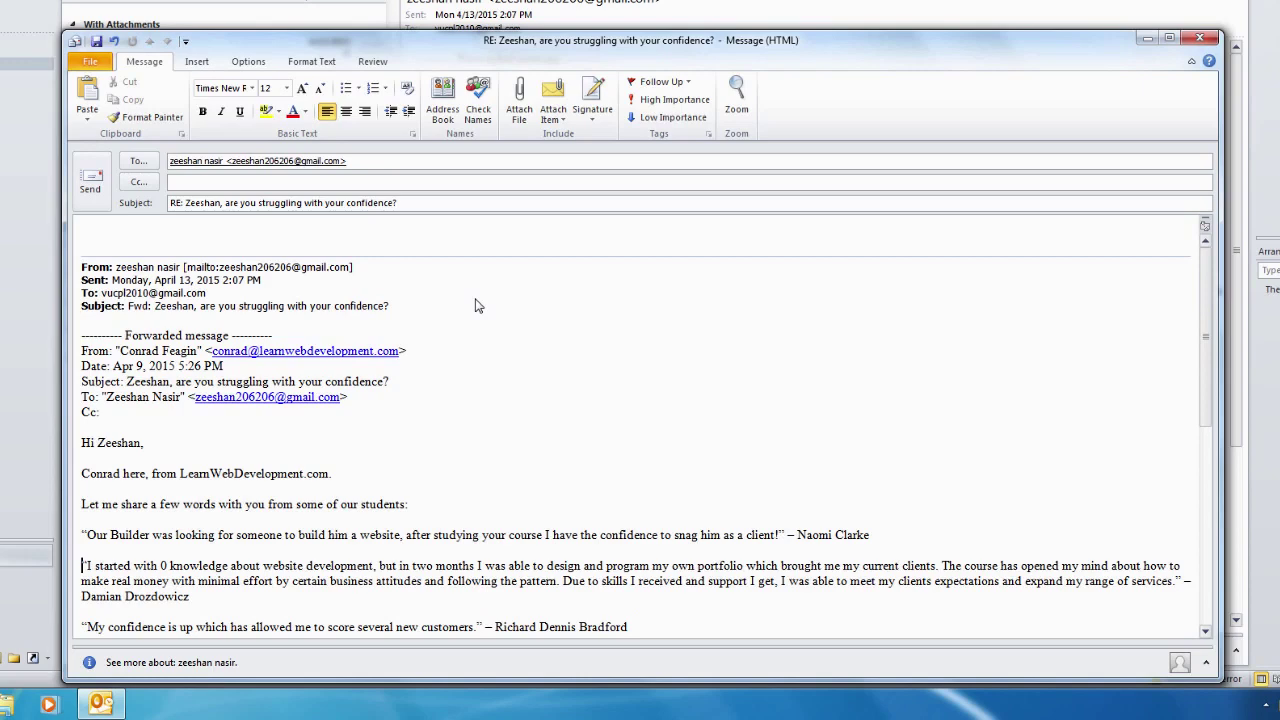
Step: Paste the cut testimonial onto the reply's empty top line with Keep Source Formatting
left_click(97, 231)
right_click(97, 231)
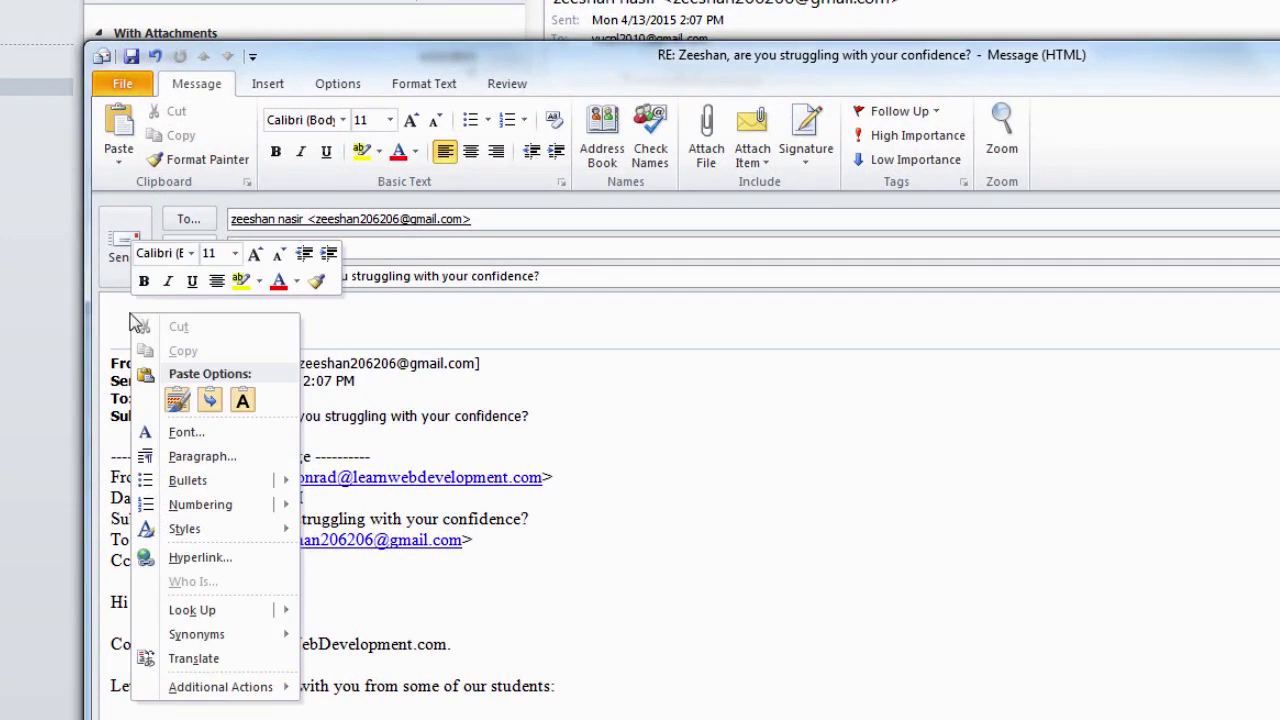
left_click(177, 400)
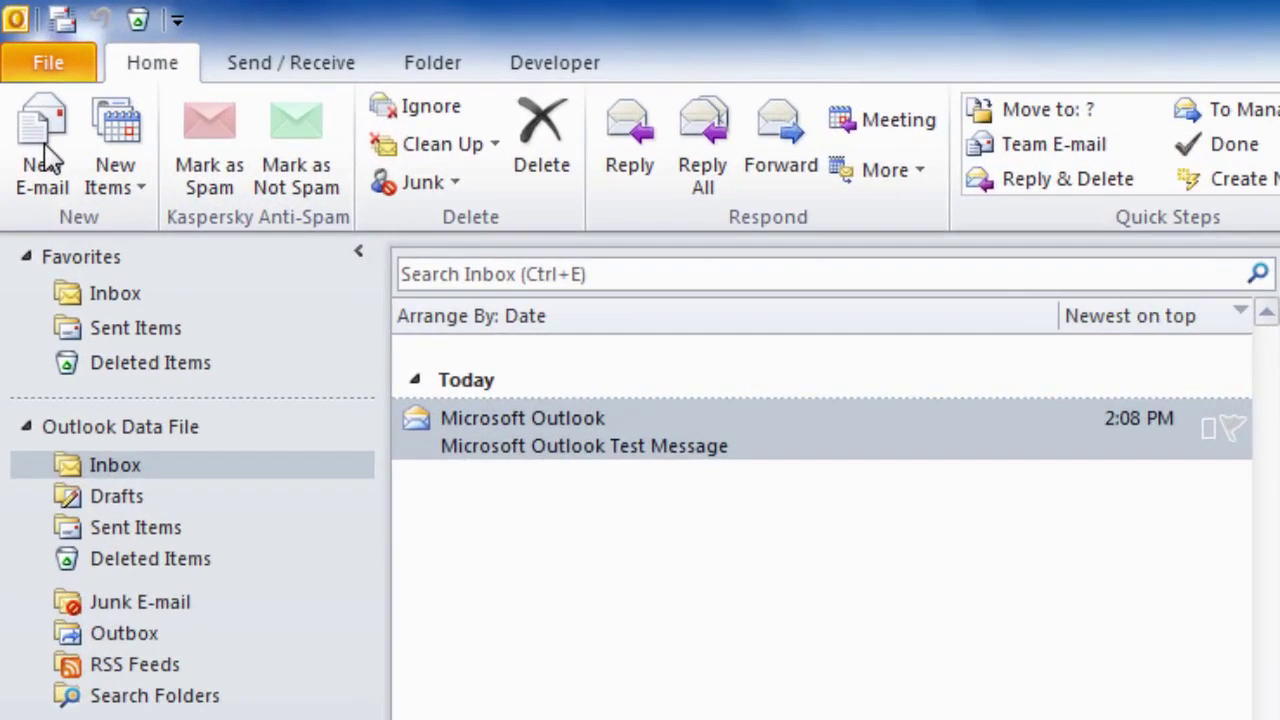
Step: Start a new e-mail and open the Signatures and Stationery dialog
left_click(44, 160)
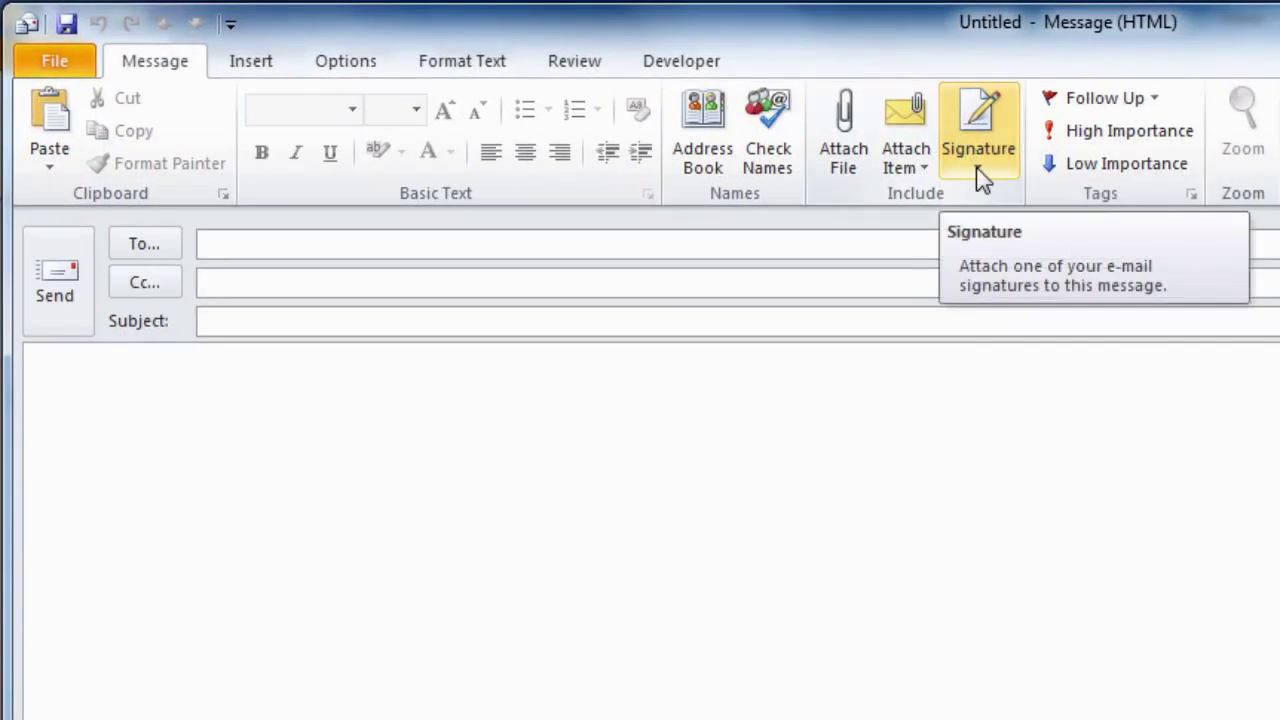
left_click(978, 178)
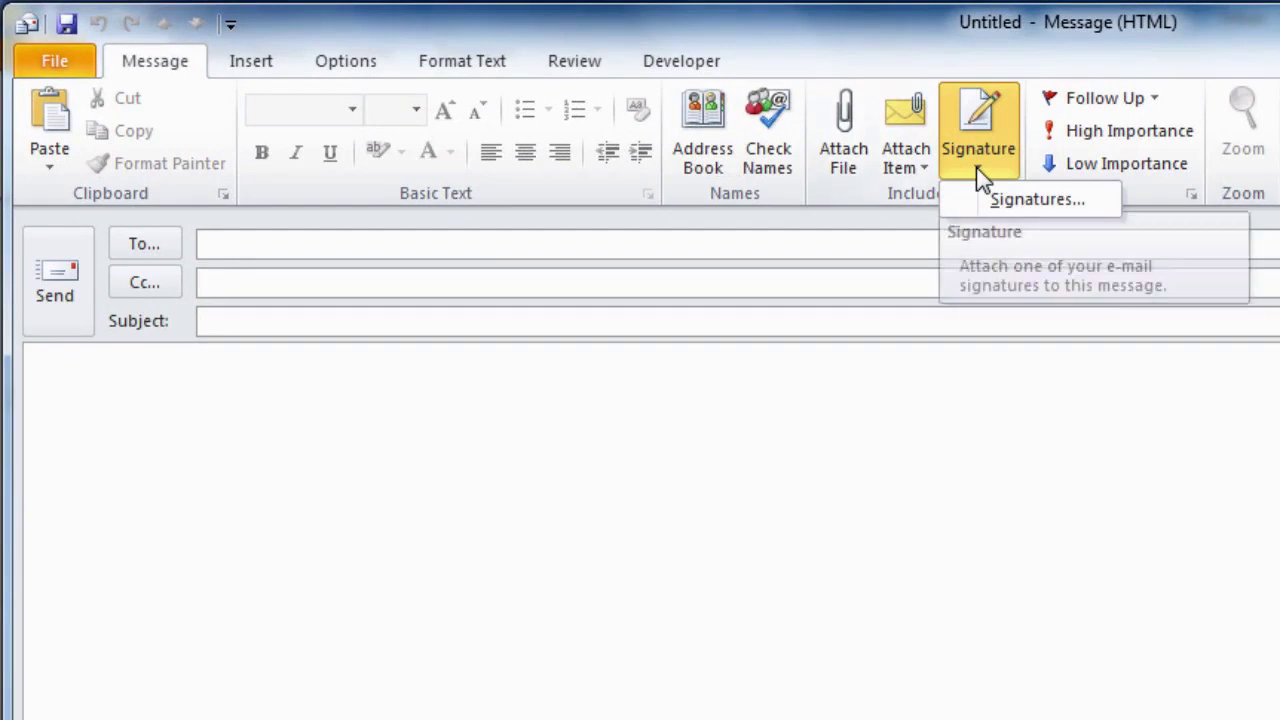
left_click(1012, 205)
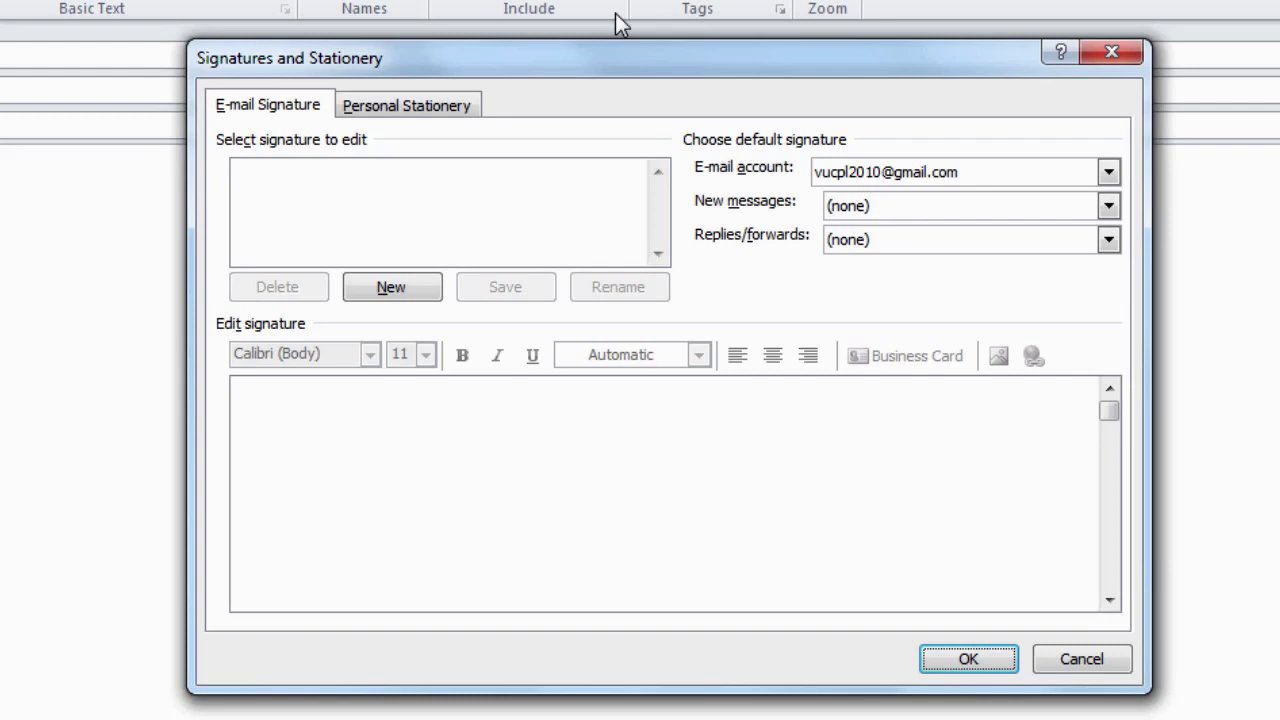
Step: Create a new signature named CPL
left_click(427, 287)
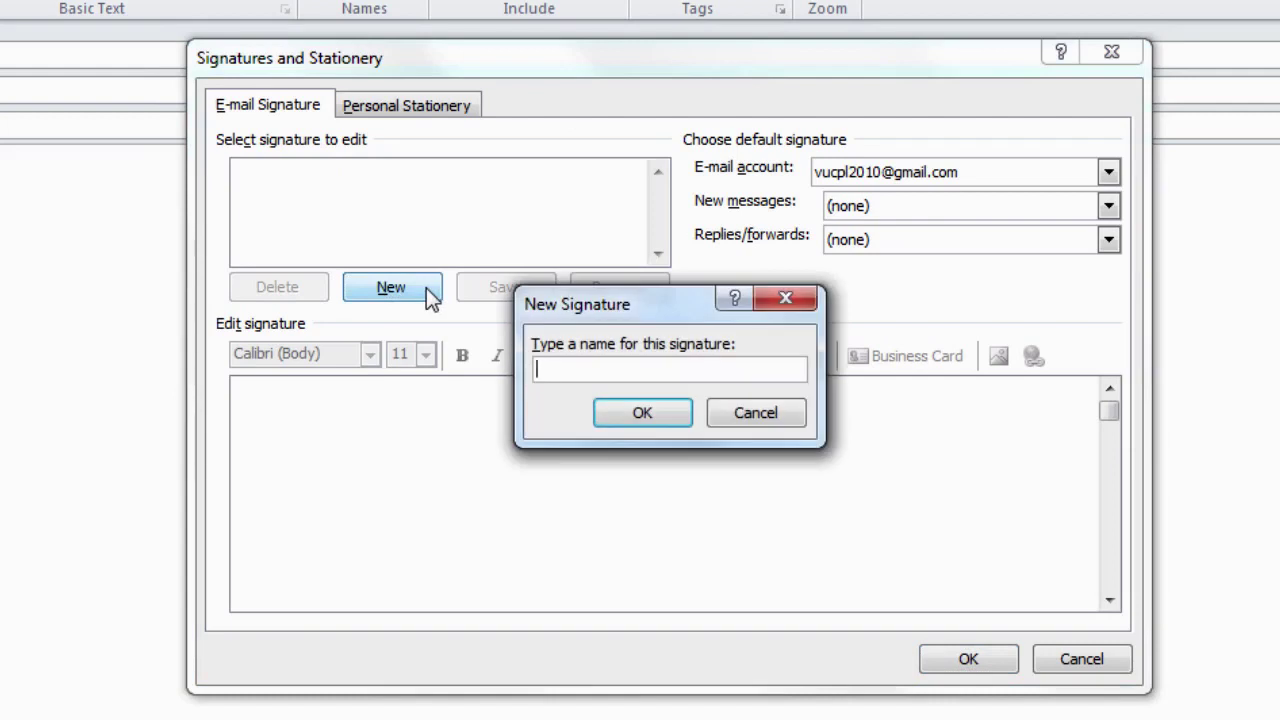
type("CPL")
left_click(628, 417)
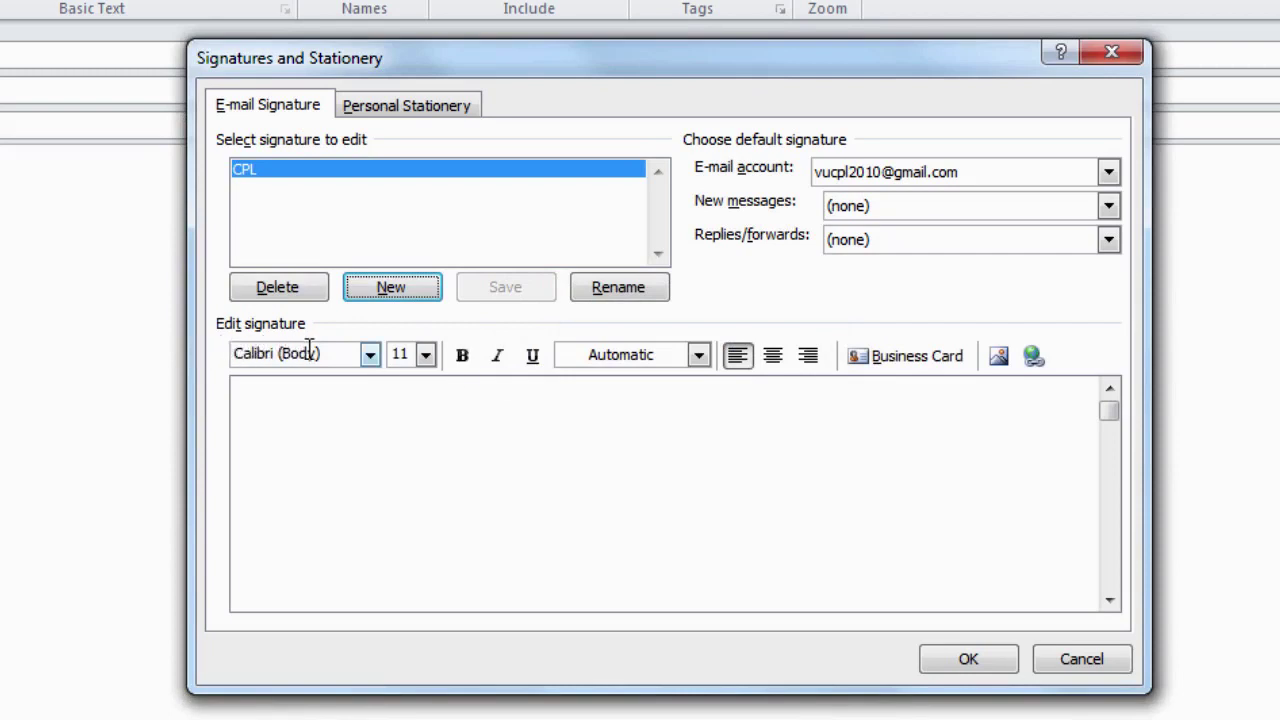
Step: Enter the signature lines: CPL, Virtual University of Pakistan, and the university phone number
left_click(271, 393)
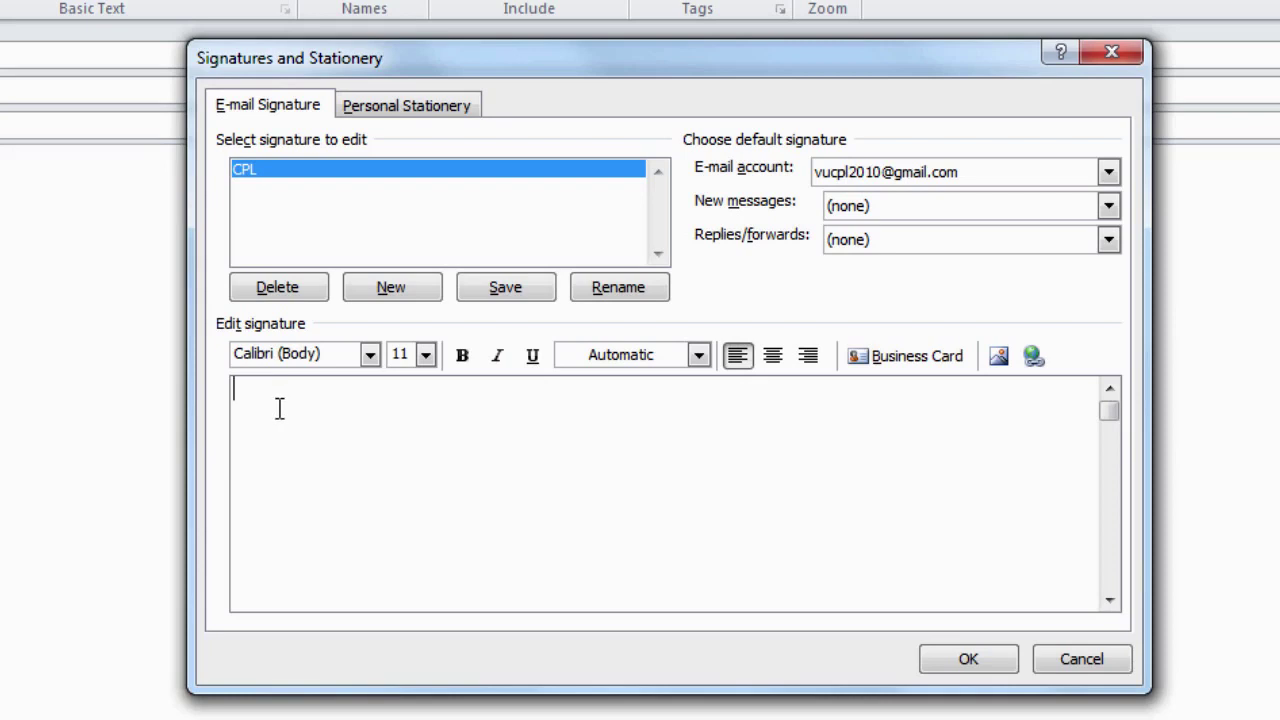
type("CPL")
key("Return")
type("Virtual Univer")
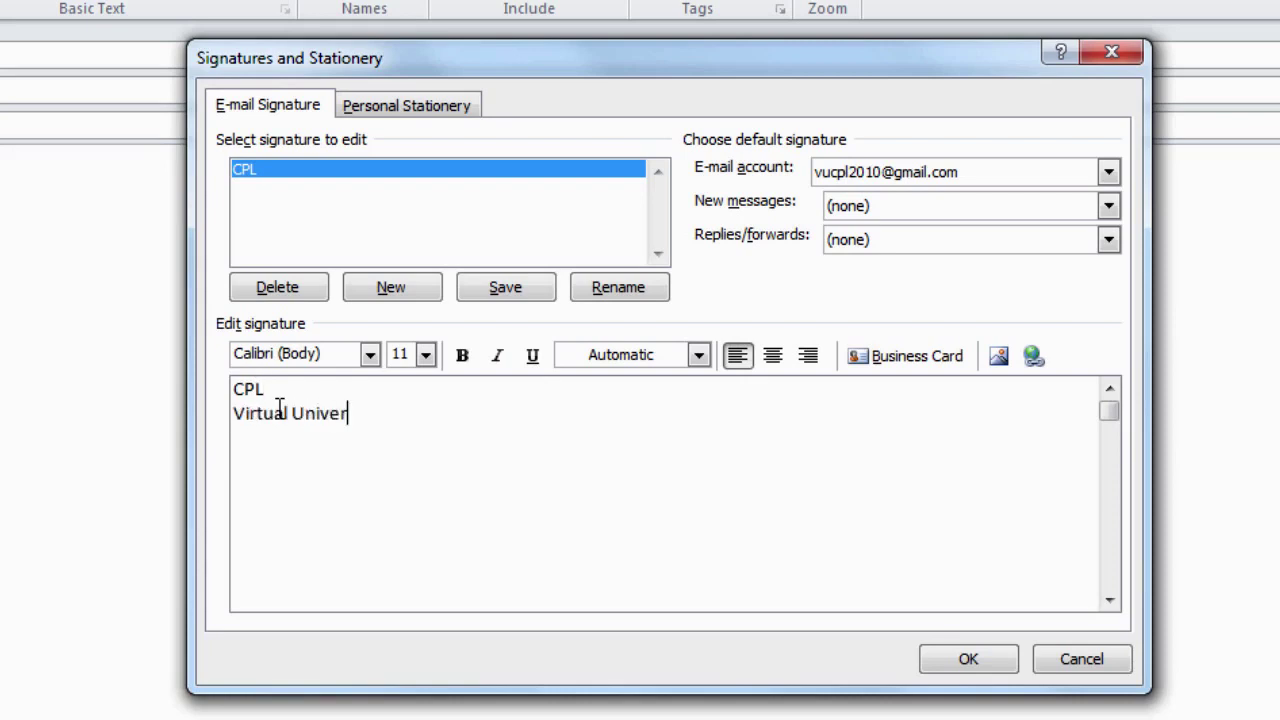
type("sity of Pakistan")
key("Return")
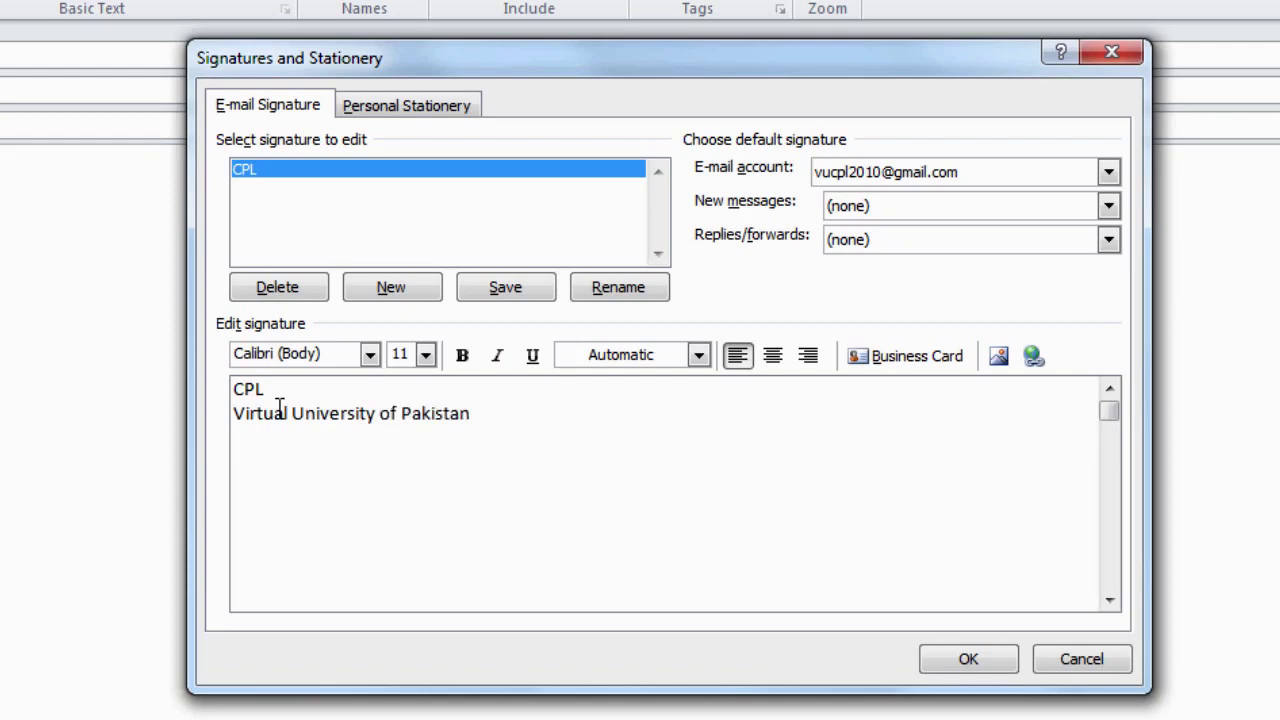
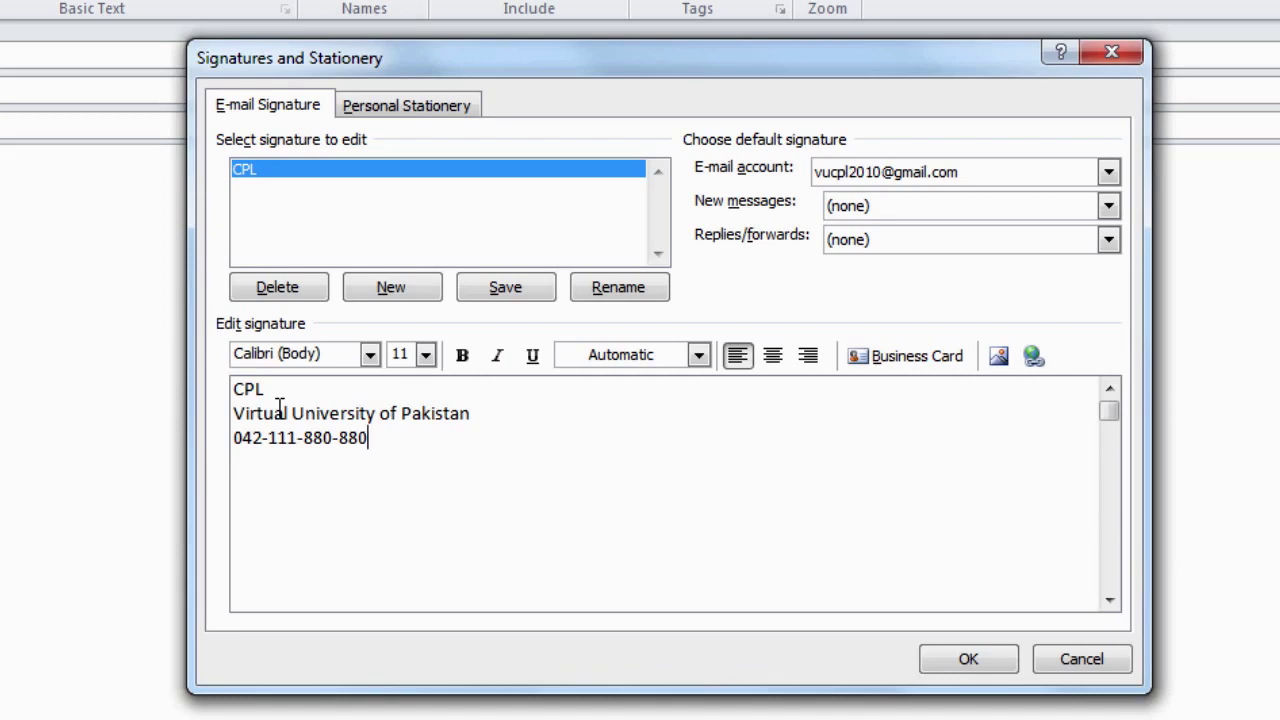
Step: Make all three signature lines bold 14 pt and save the signature
left_click_drag(236, 386, 407, 443)
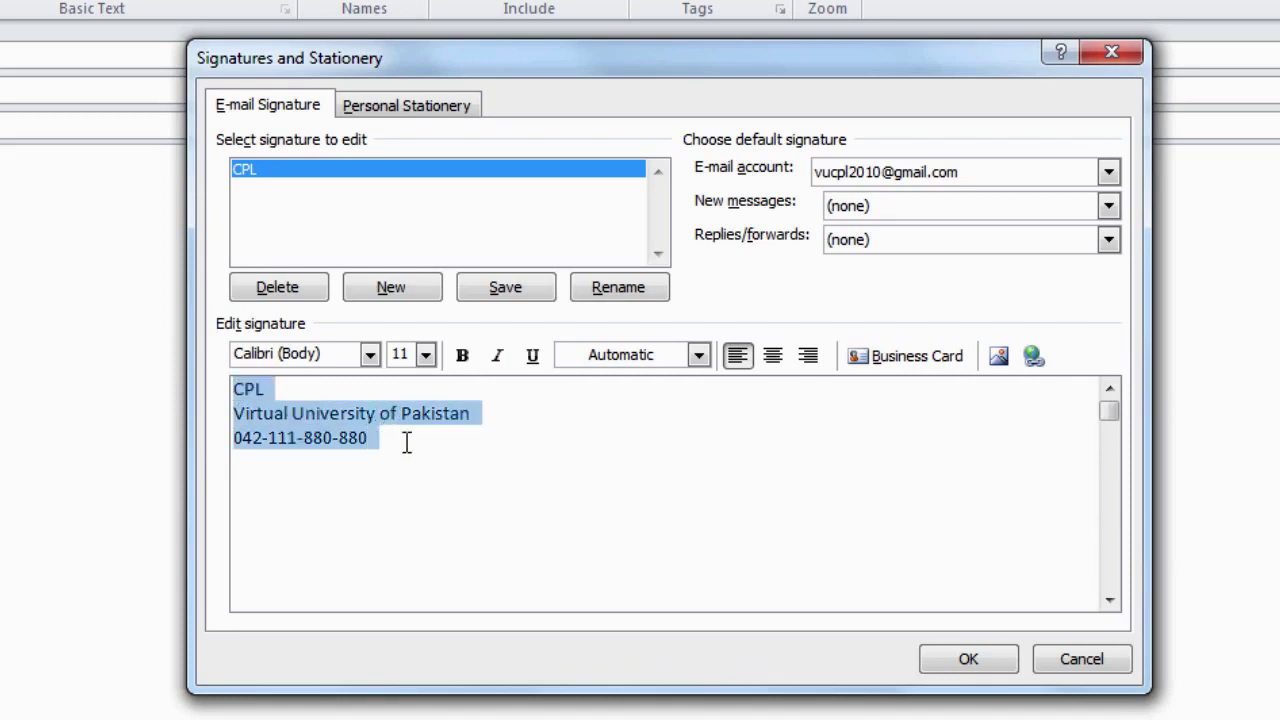
left_click(426, 356)
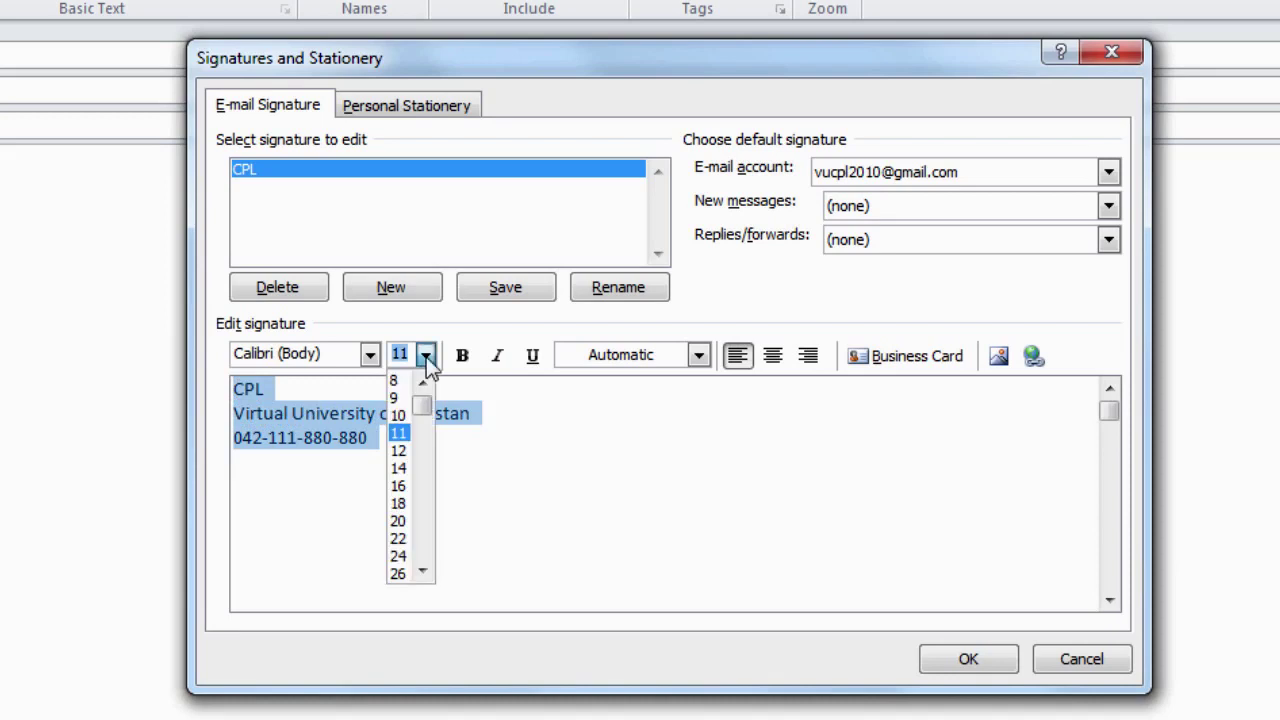
left_click(400, 468)
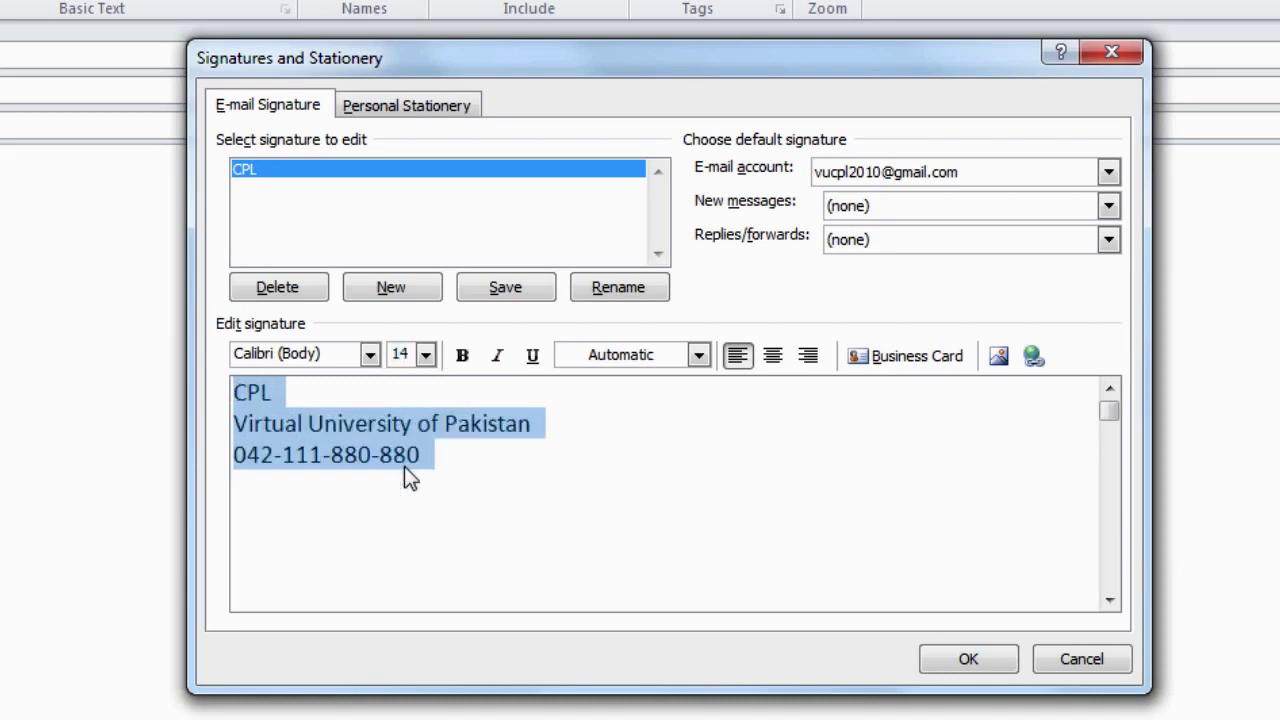
left_click(462, 360)
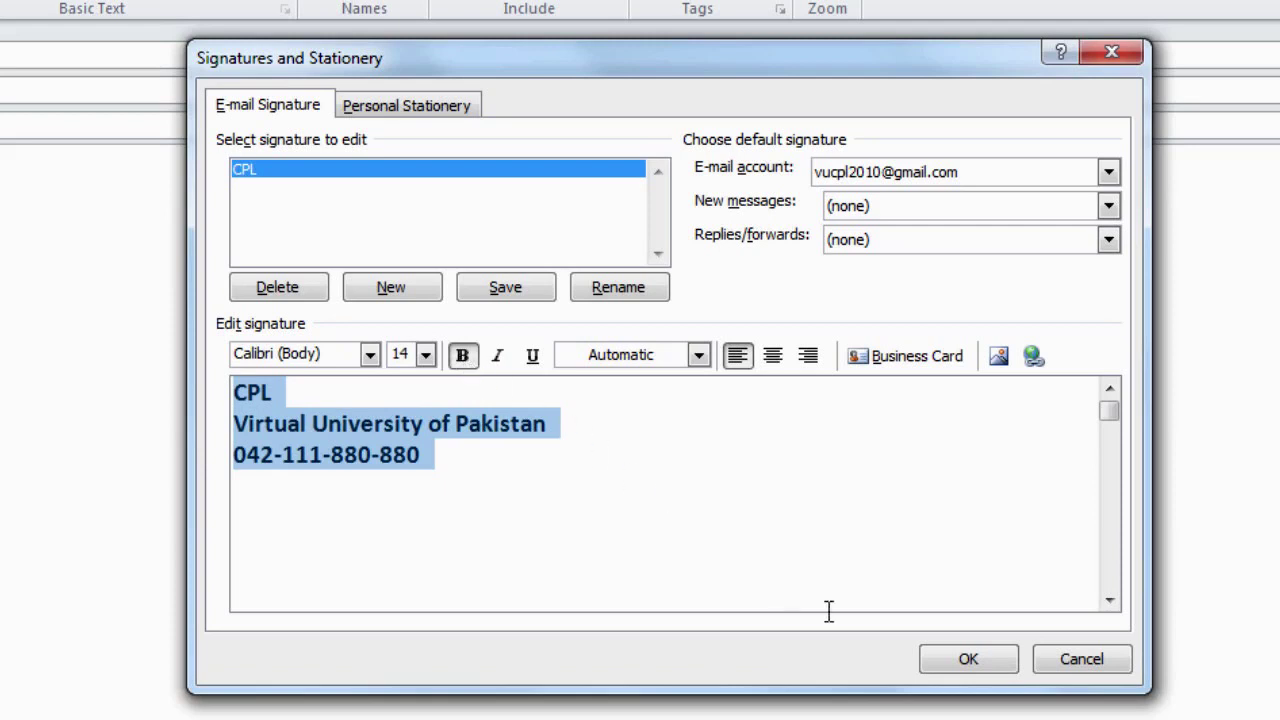
left_click(976, 664)
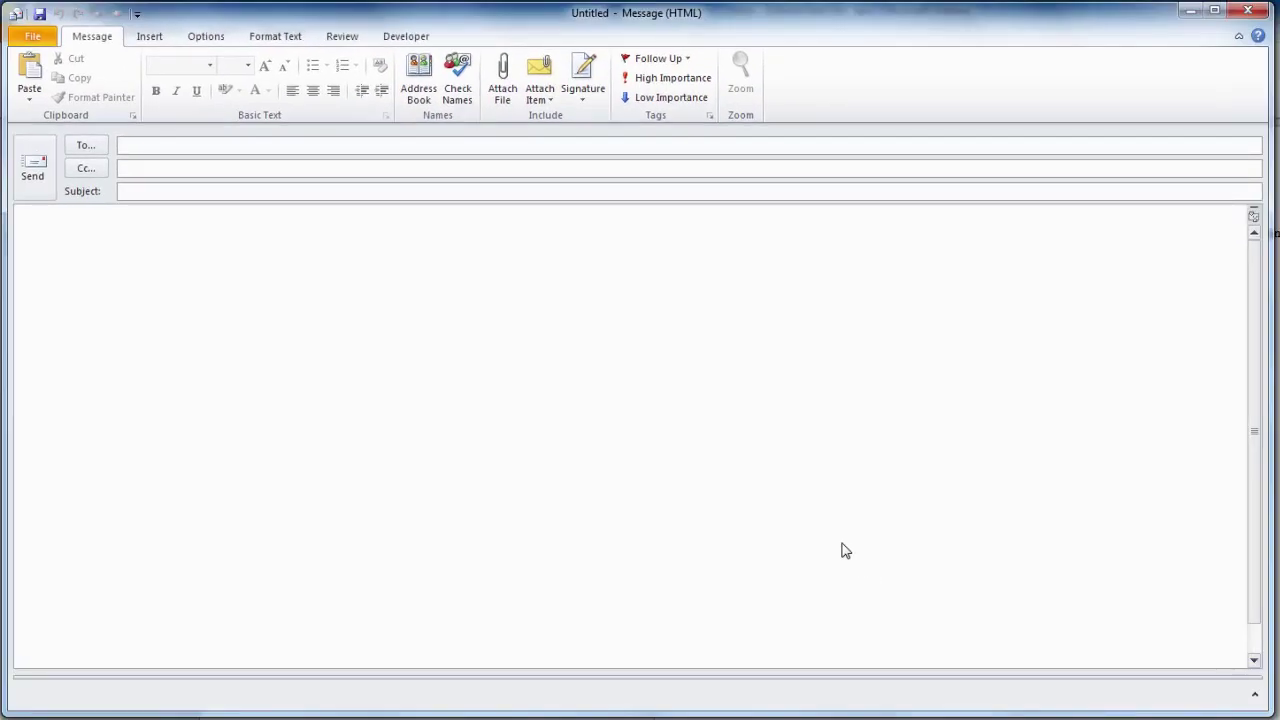
Step: Enter the recipient's e-mail address in To and insert the CPL signature
key("Tab")
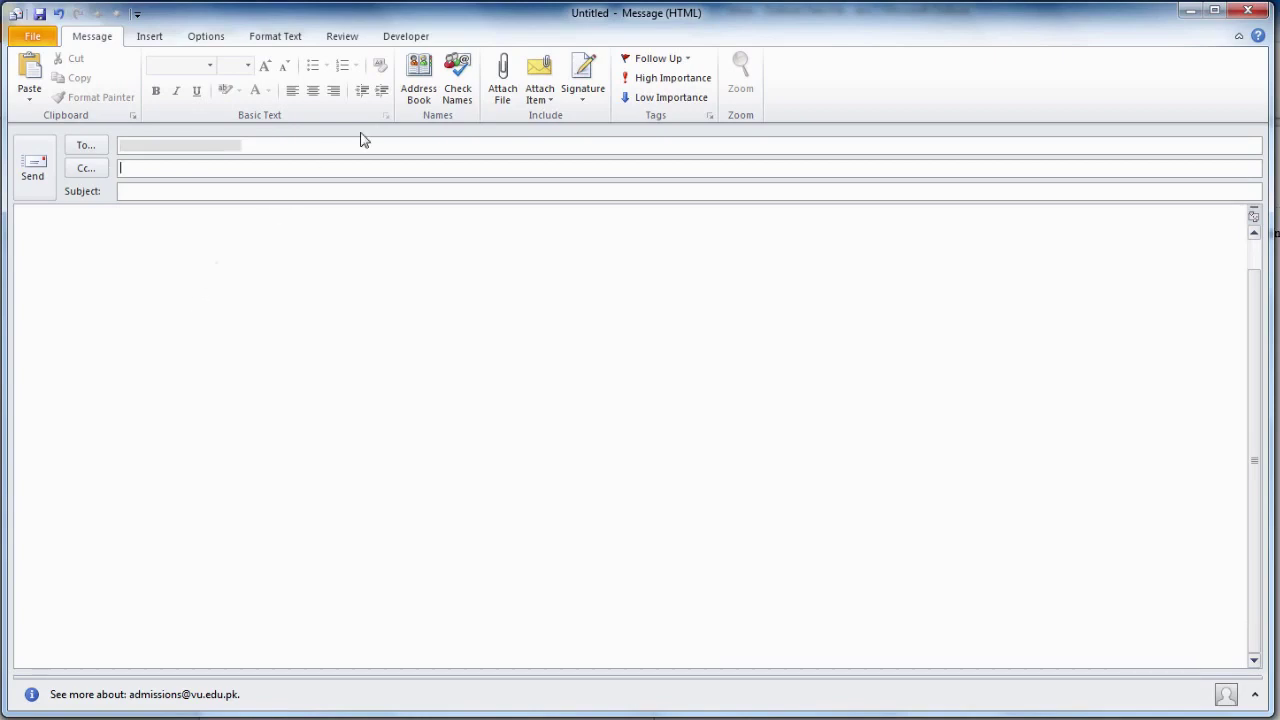
left_click(598, 80)
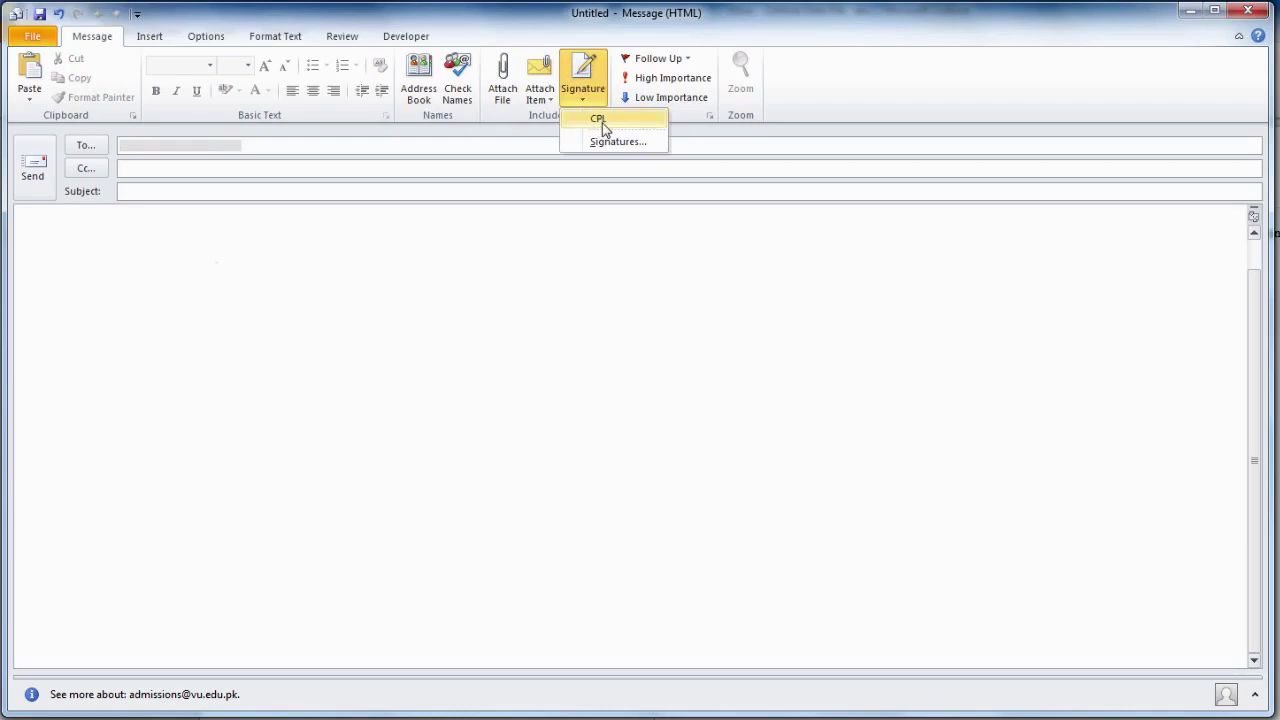
left_click(600, 119)
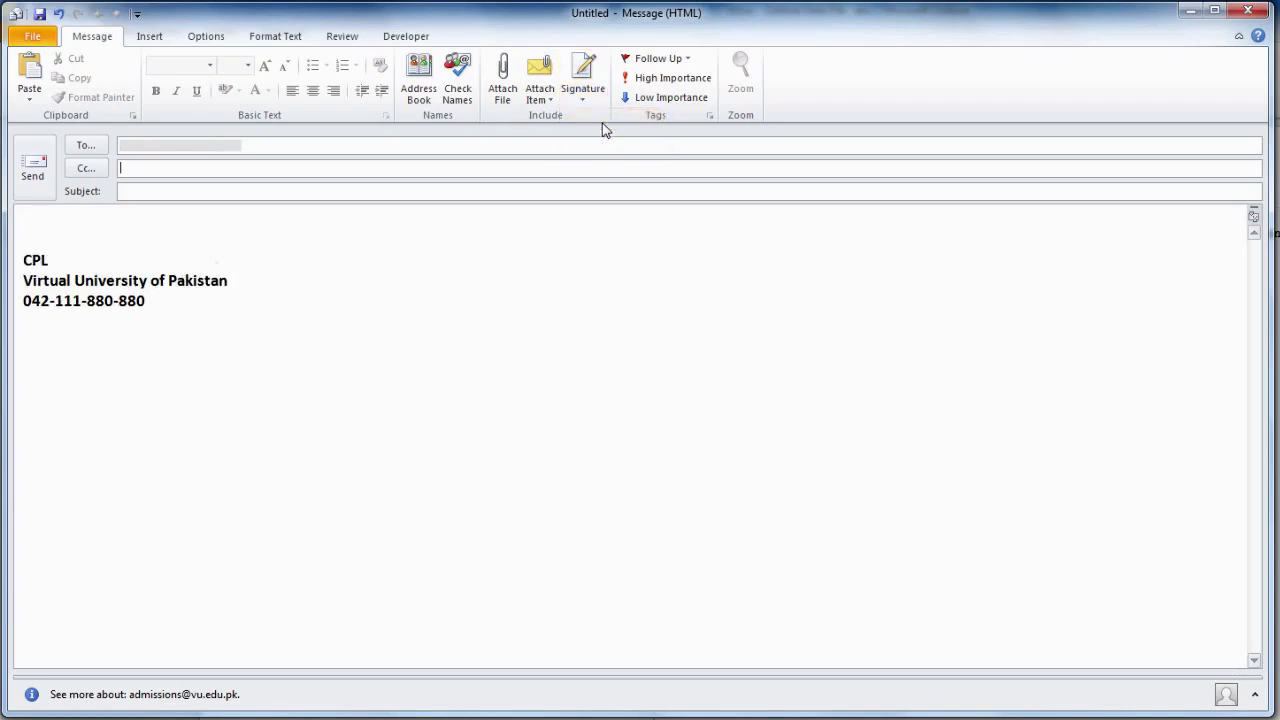
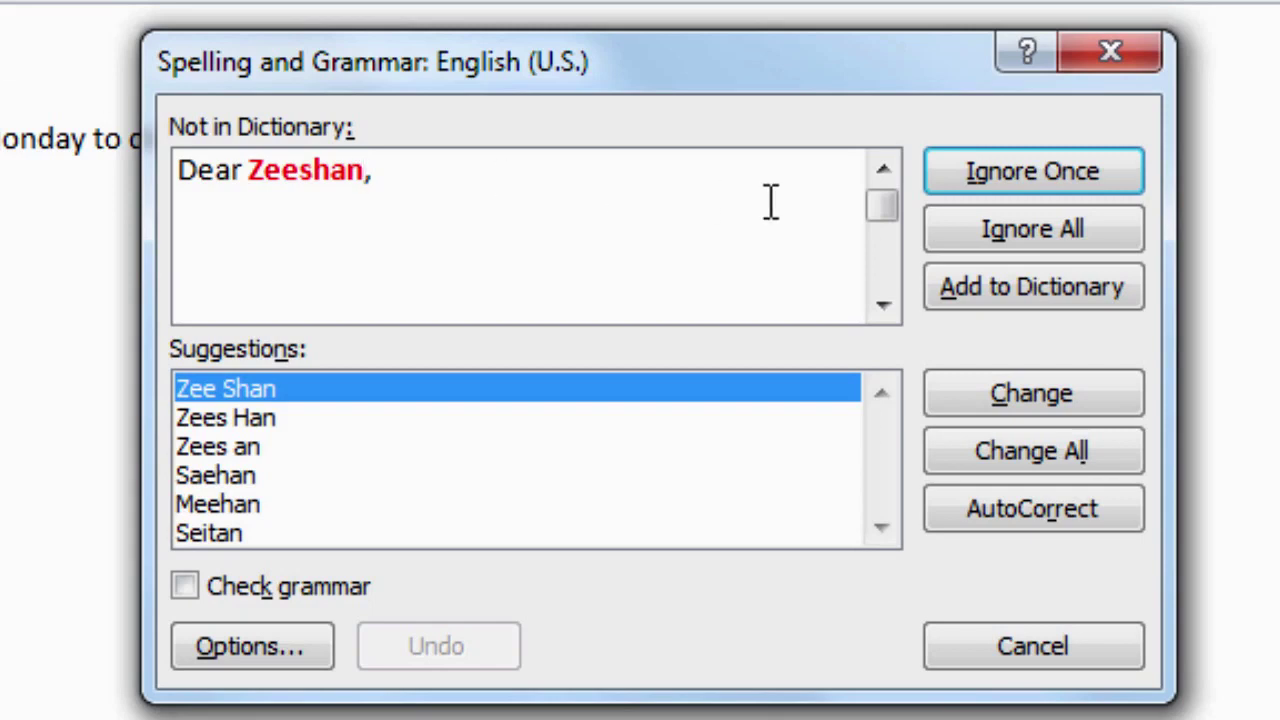
Step: Ignore the recipient's name and correct recived, enform and cume to received, inform and come
left_click(1053, 233)
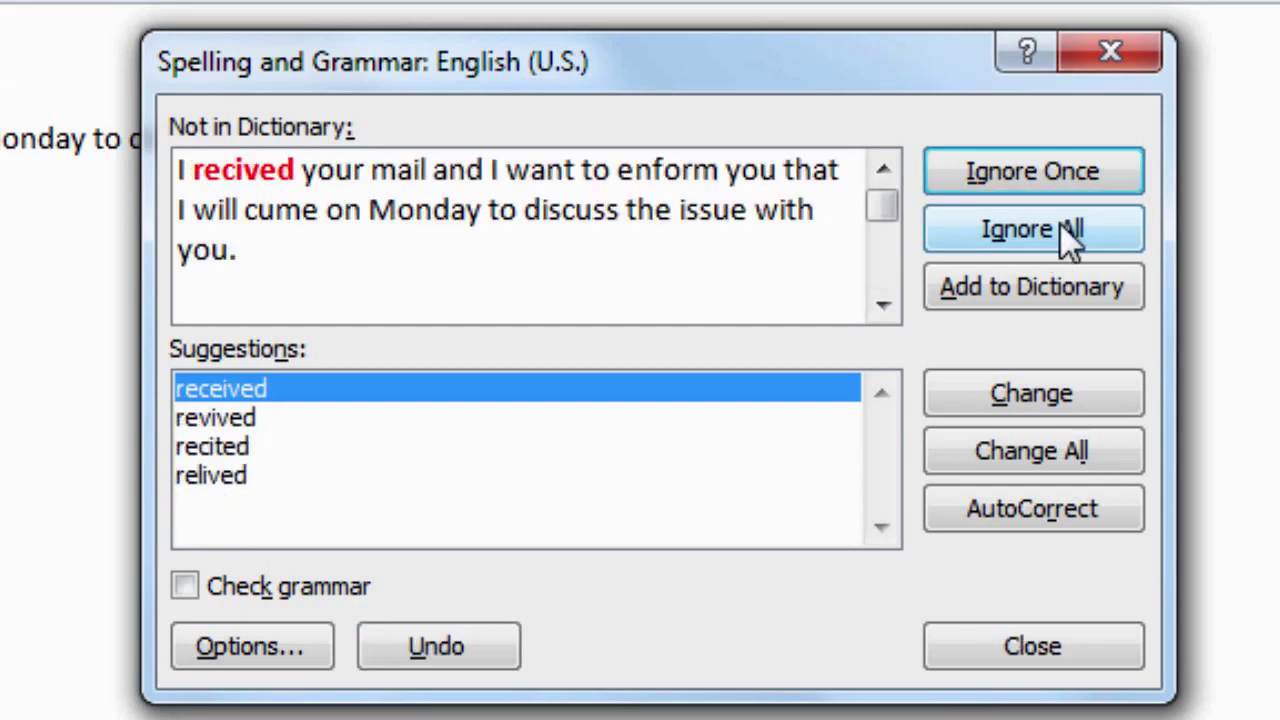
left_click(1037, 389)
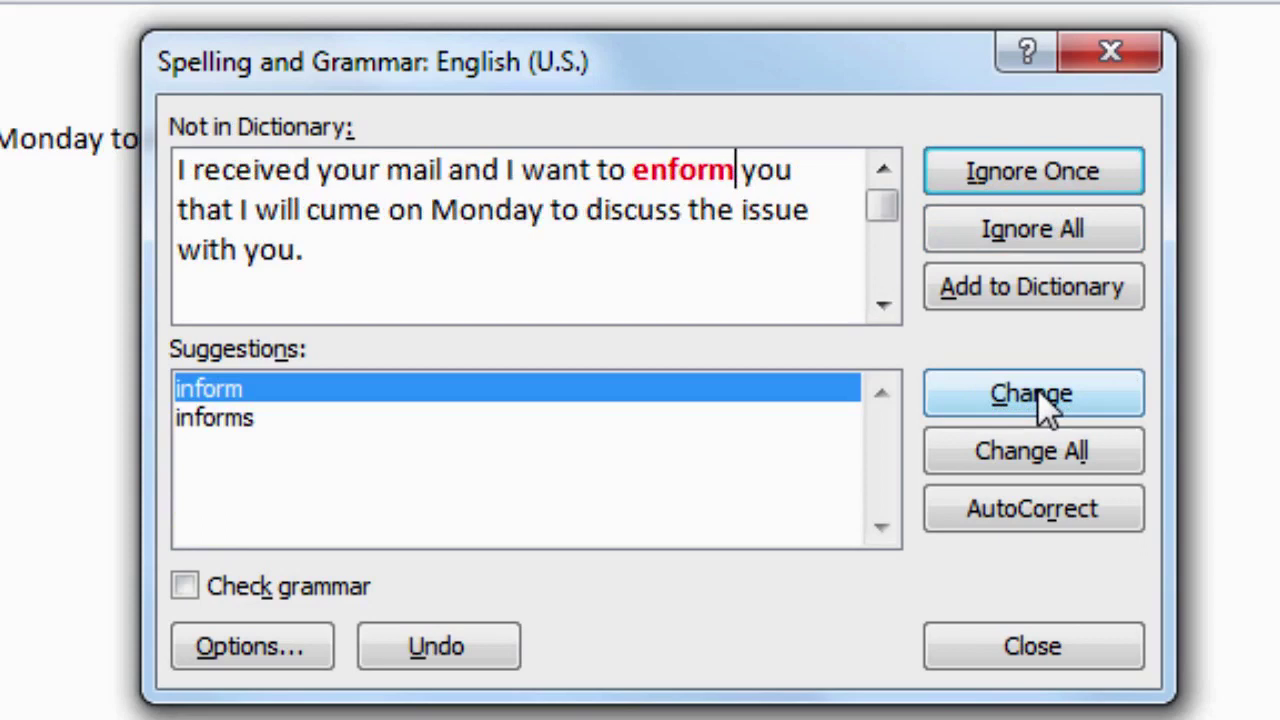
left_click(1037, 388)
left_click(1037, 388)
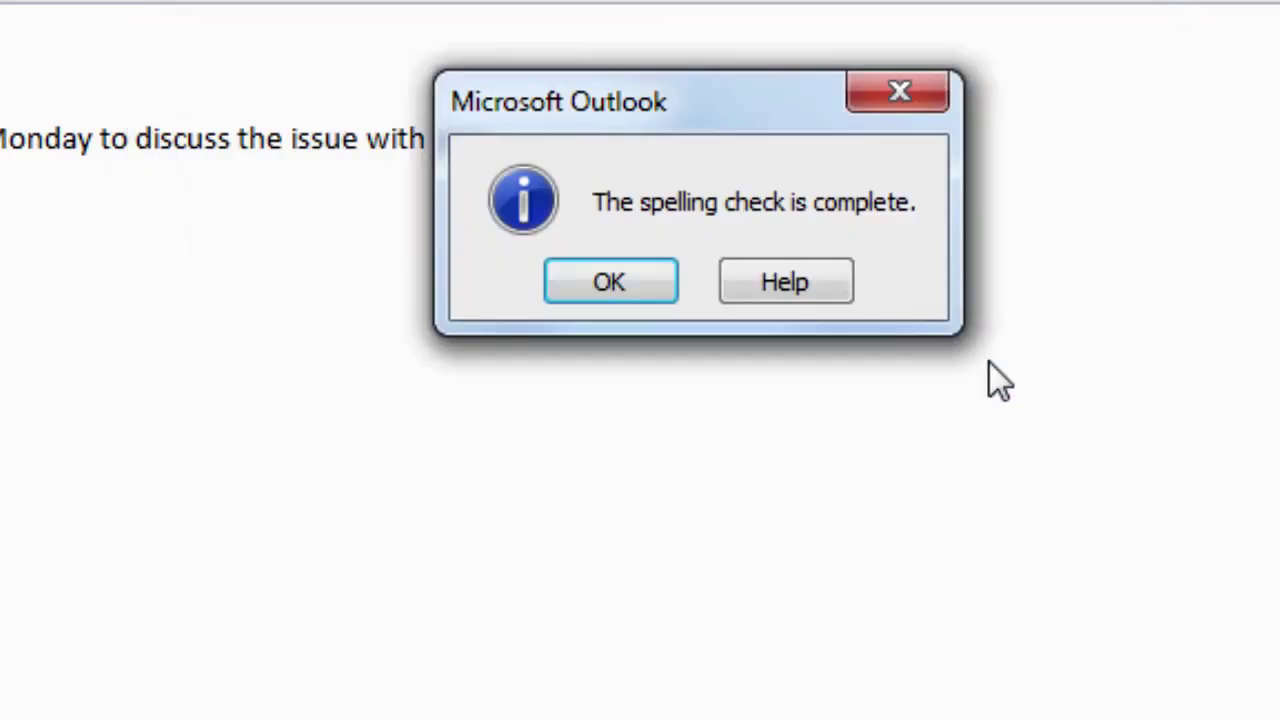
left_click(642, 301)
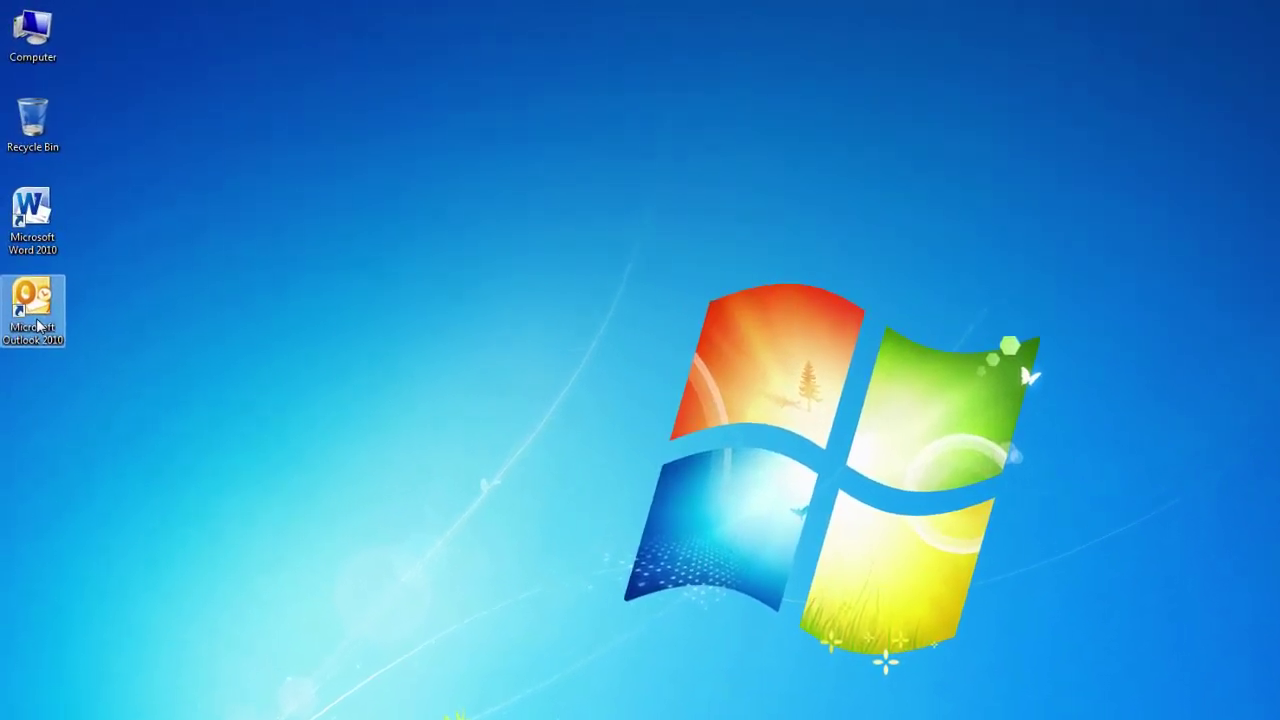
Step: Start Outlook, open the 'book' message in its own window and launch BackToBasicsDraft.pdf
double_click(36, 326)
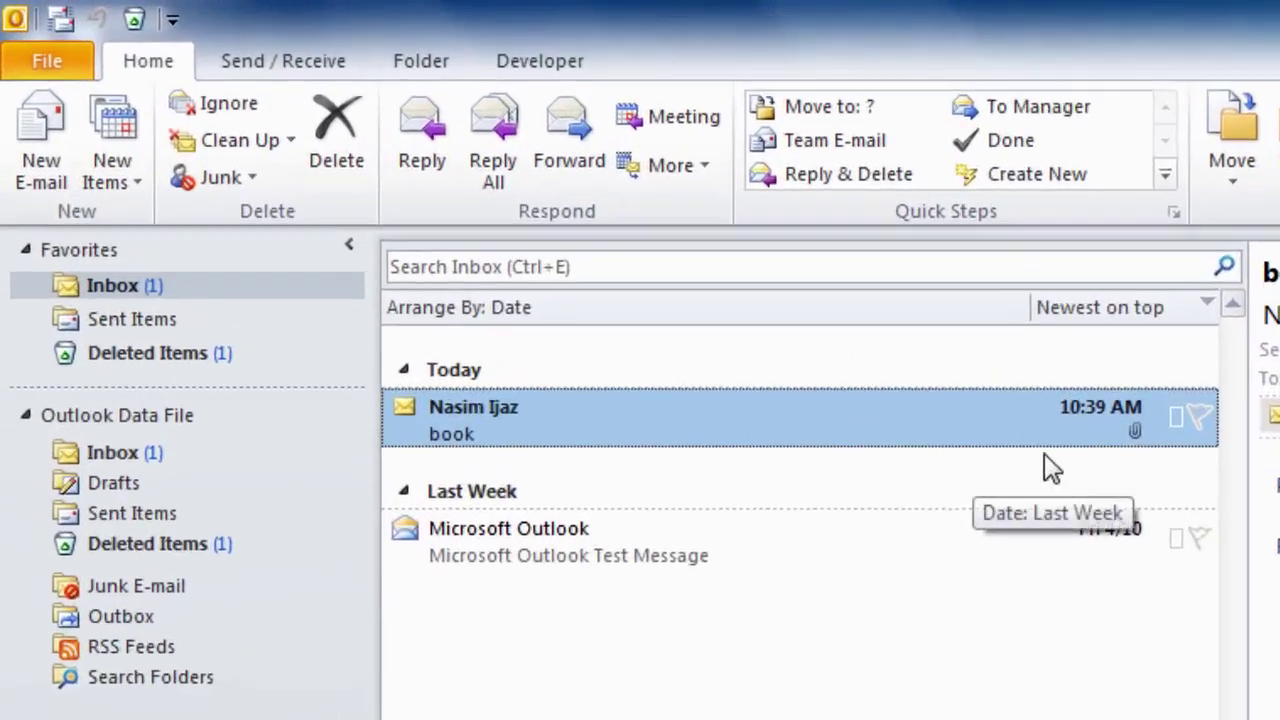
mouse_move(1136, 441)
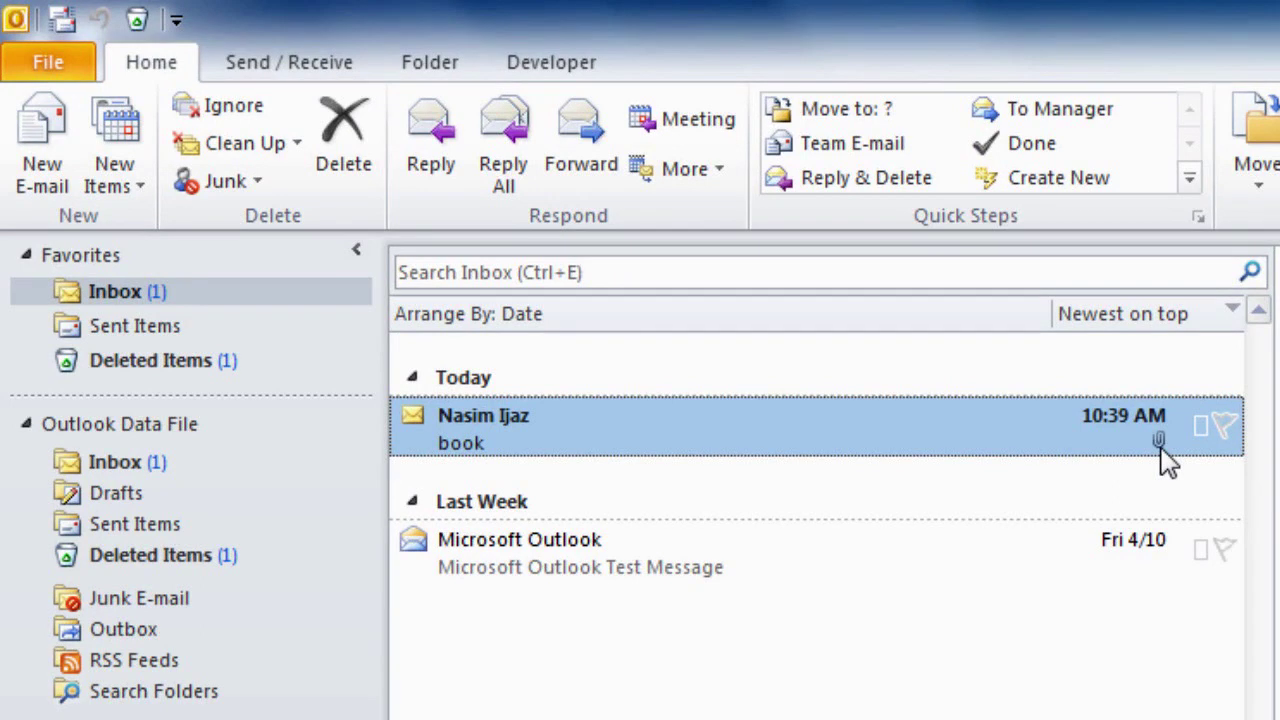
double_click(840, 433)
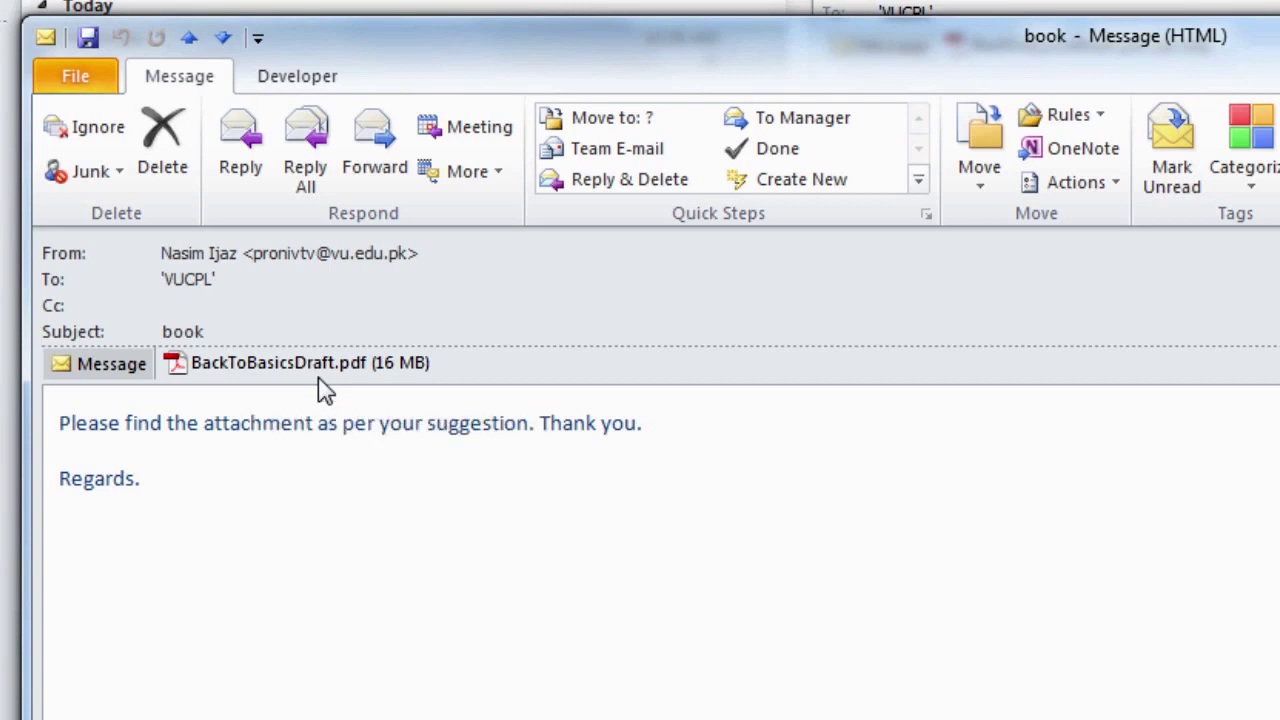
right_click(319, 379)
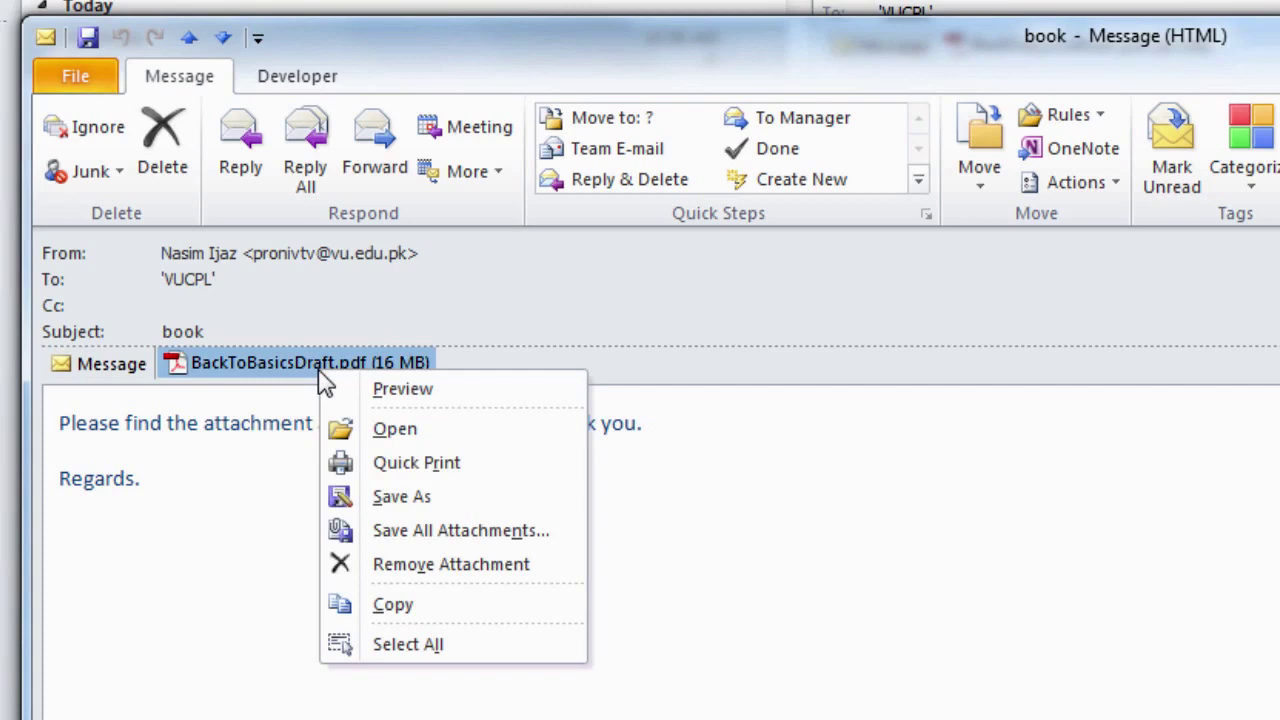
left_click(388, 435)
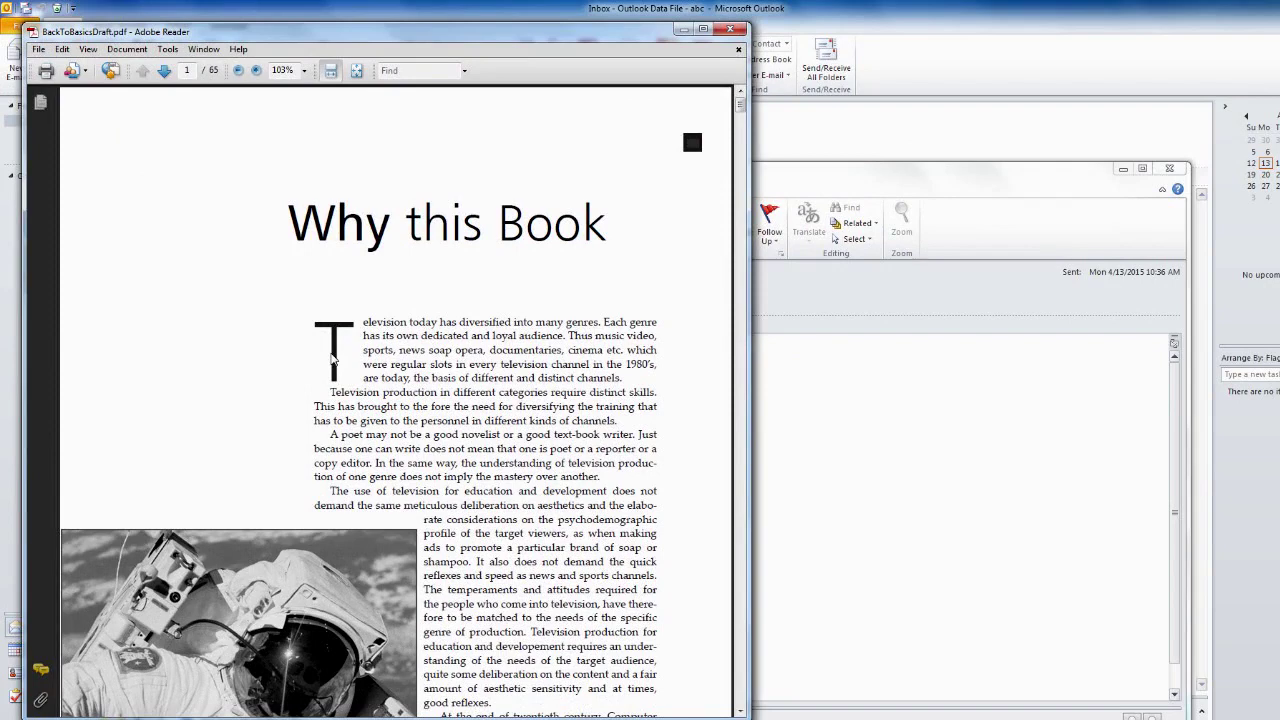
Step: Scroll through BackToBasicsDraft.pdf to page 2, then close the document
scroll(332, 356, "down", 5)
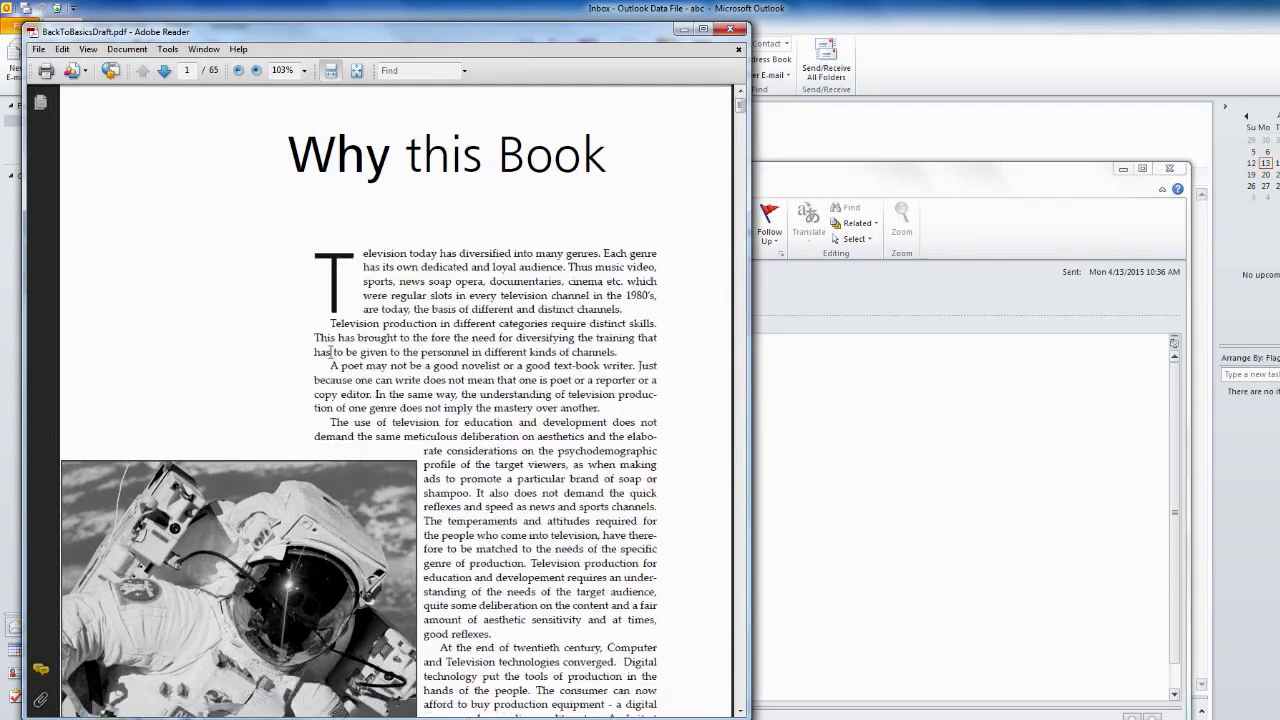
scroll(334, 357, "down", 6)
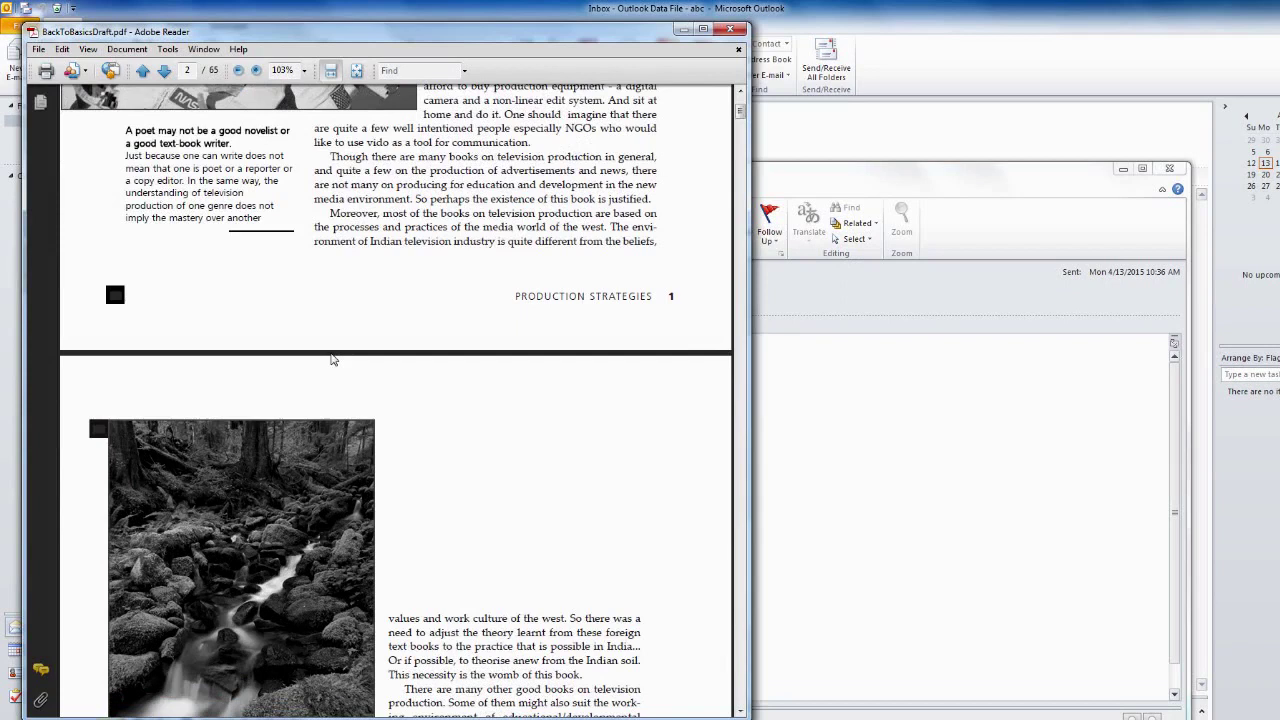
left_click(730, 30)
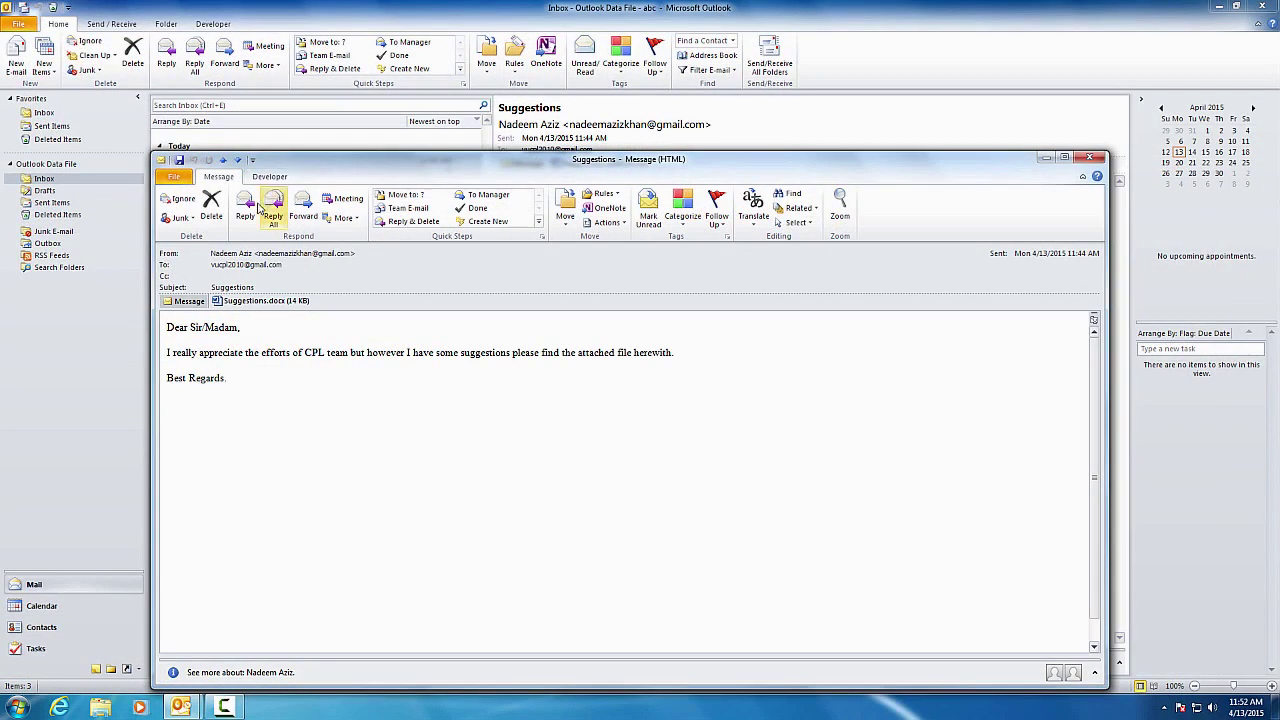
Step: Save Suggestions.docx into the CPL folder as 'viewer suggestions' and close the message
right_click(262, 302)
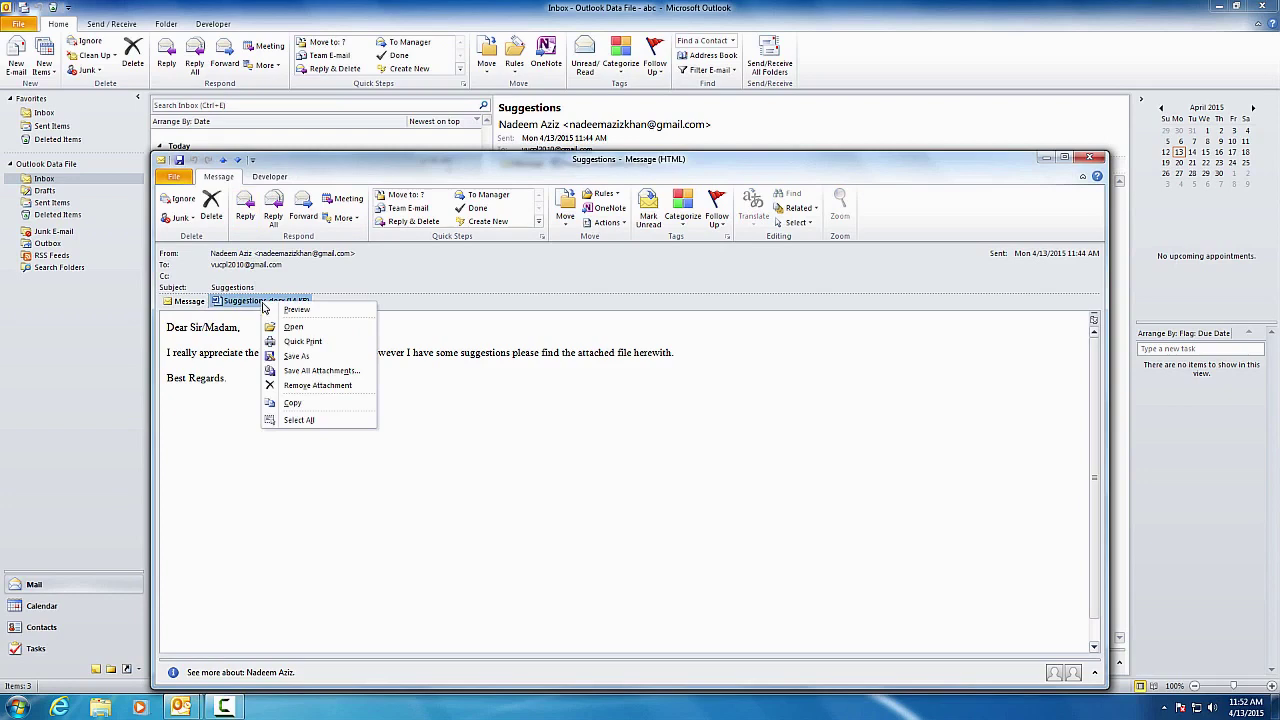
left_click(298, 357)
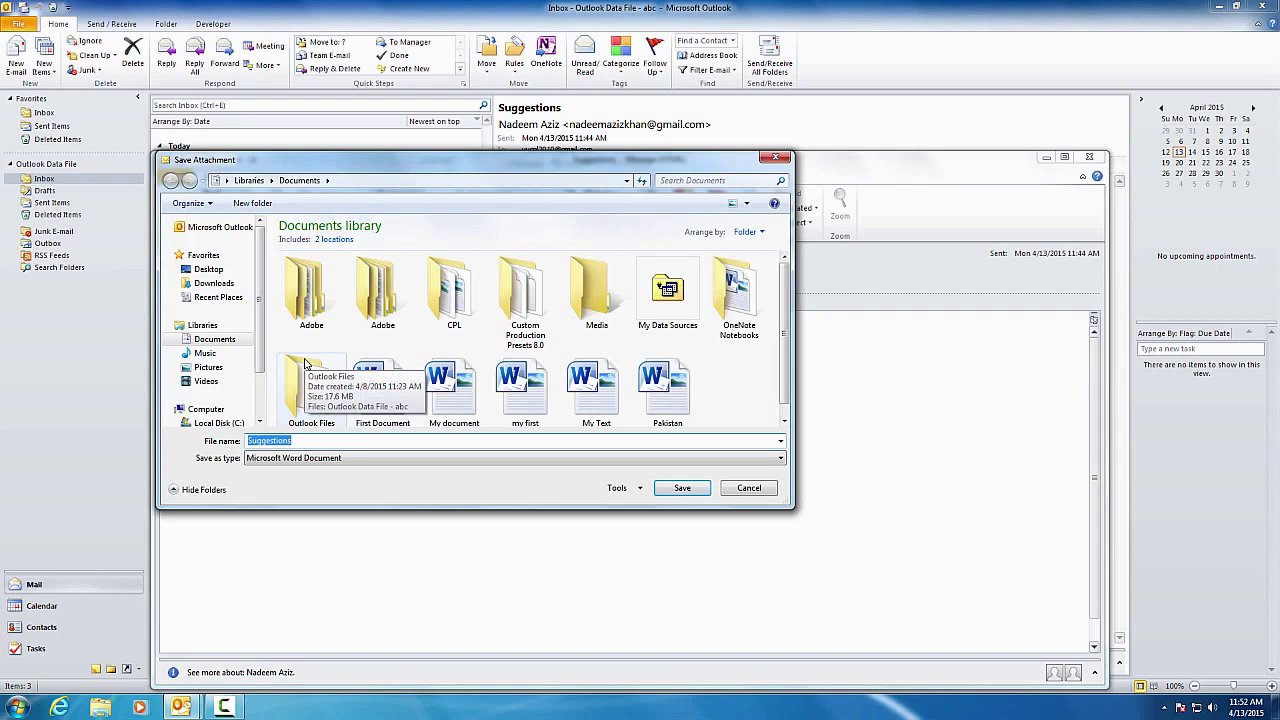
double_click(454, 290)
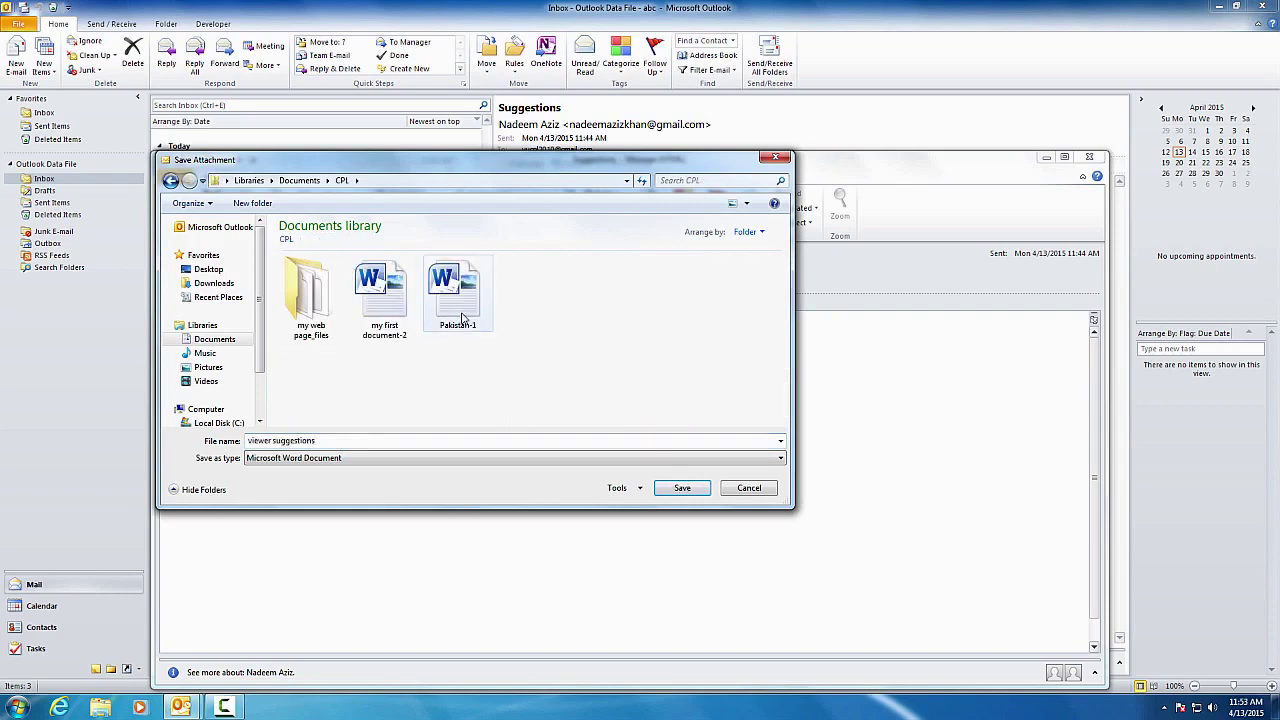
left_click_drag(305, 443, 248, 441)
type("vi")
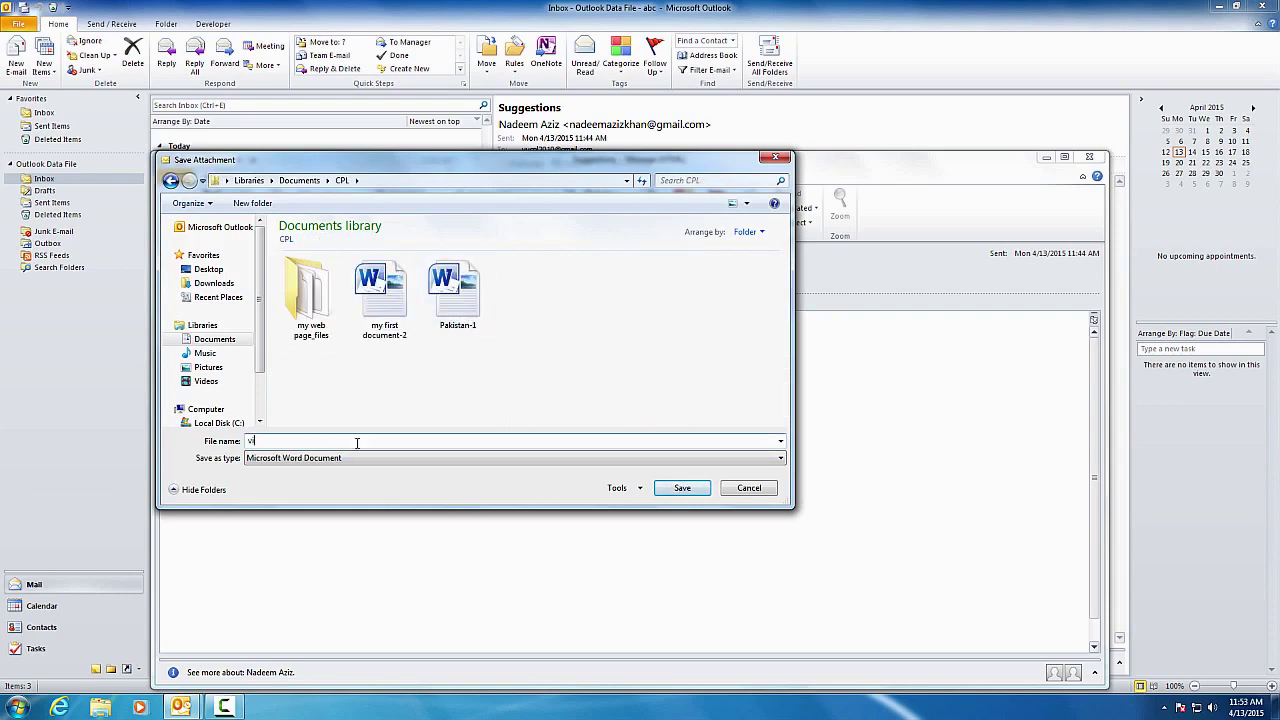
type("ewer suggestions")
left_click(680, 489)
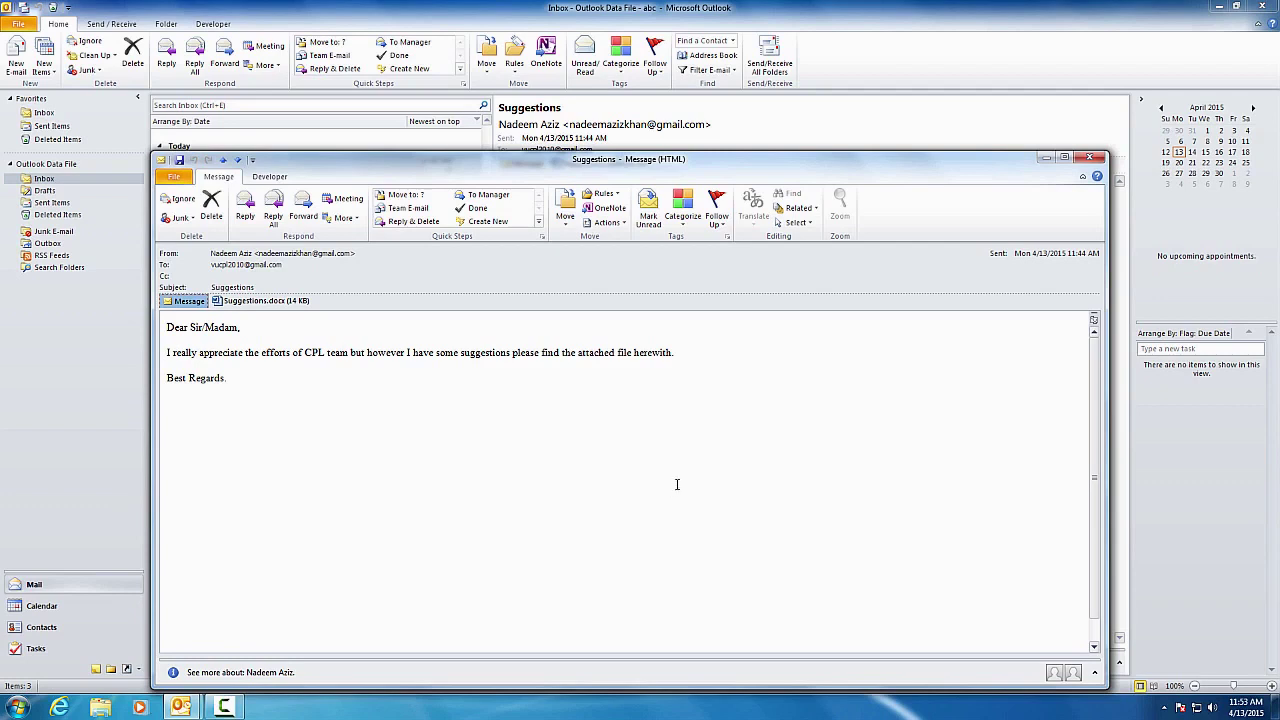
left_click(1100, 159)
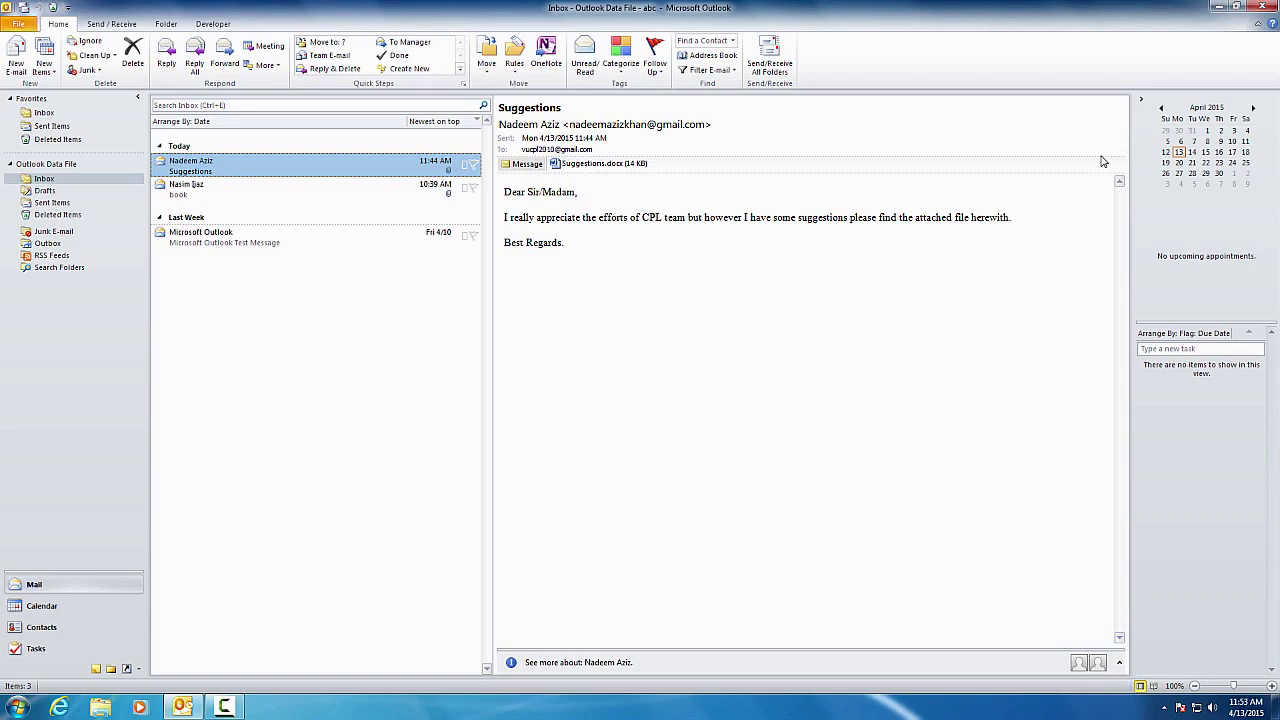
Step: Start a new email to the contact's address and bring up the Insert File dialog
left_click(17, 62)
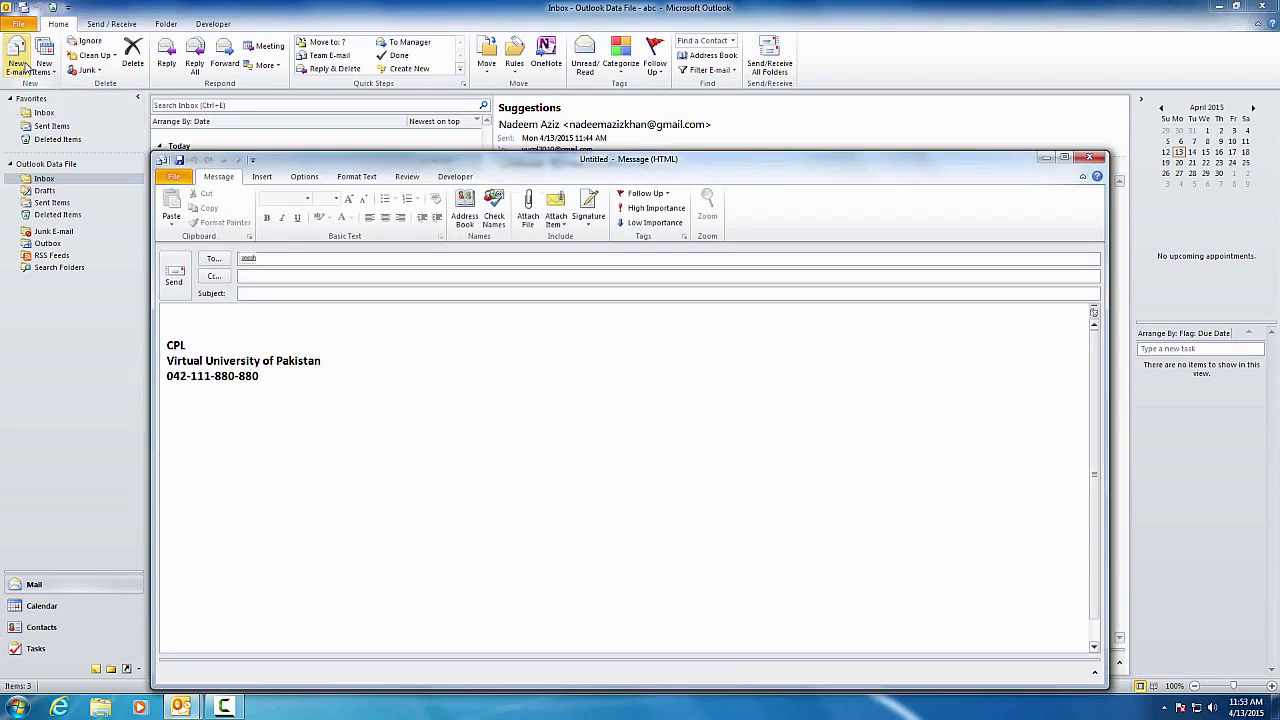
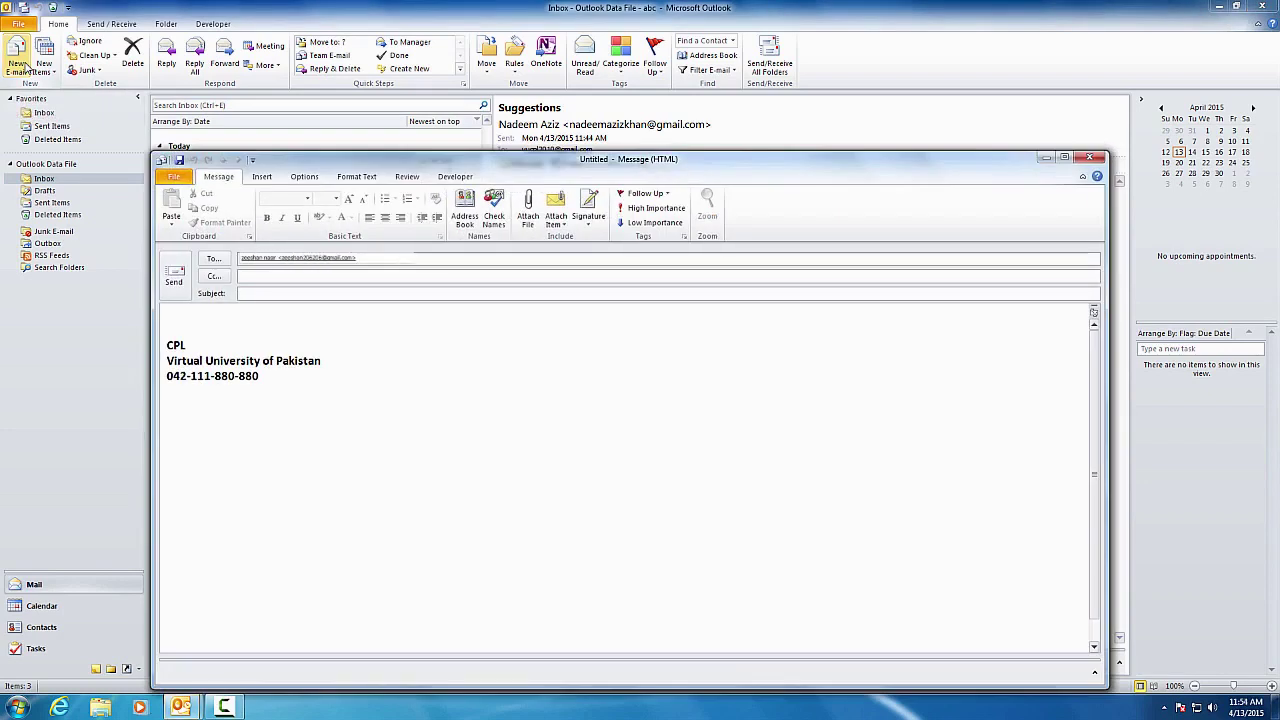
left_click(527, 220)
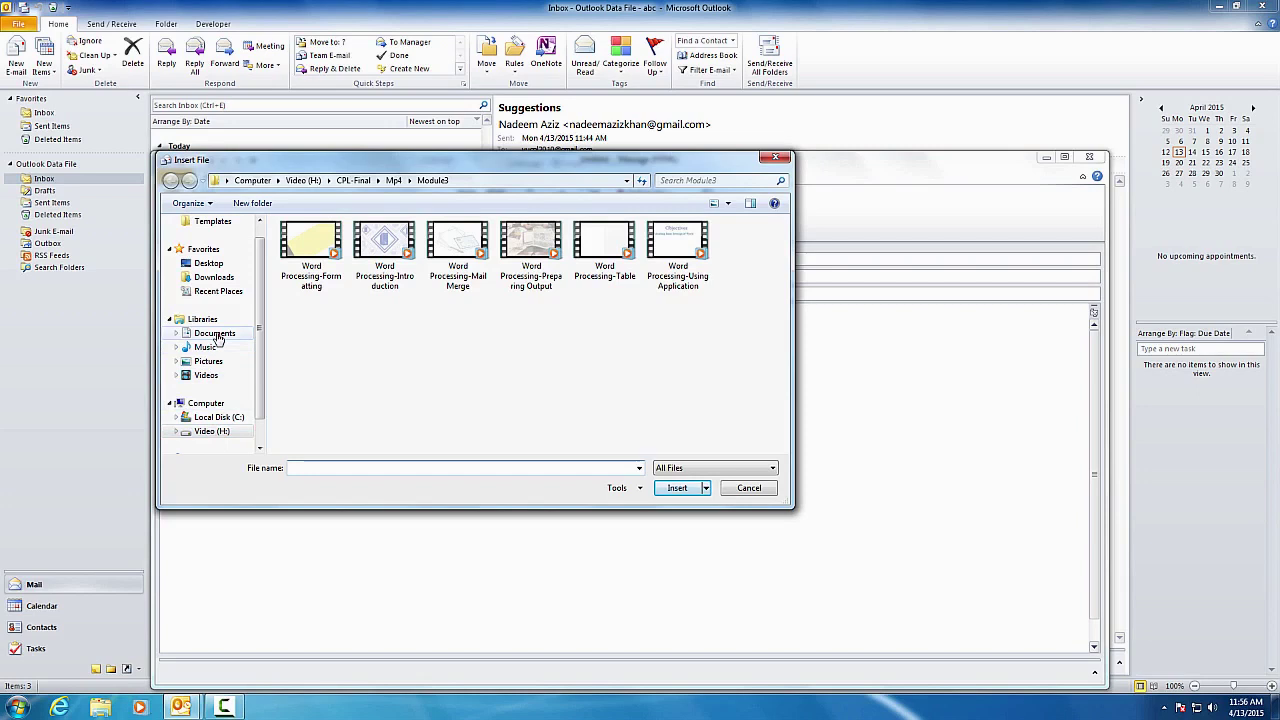
Step: Attach the Pakistan document from the Documents library to the new message
left_click(215, 334)
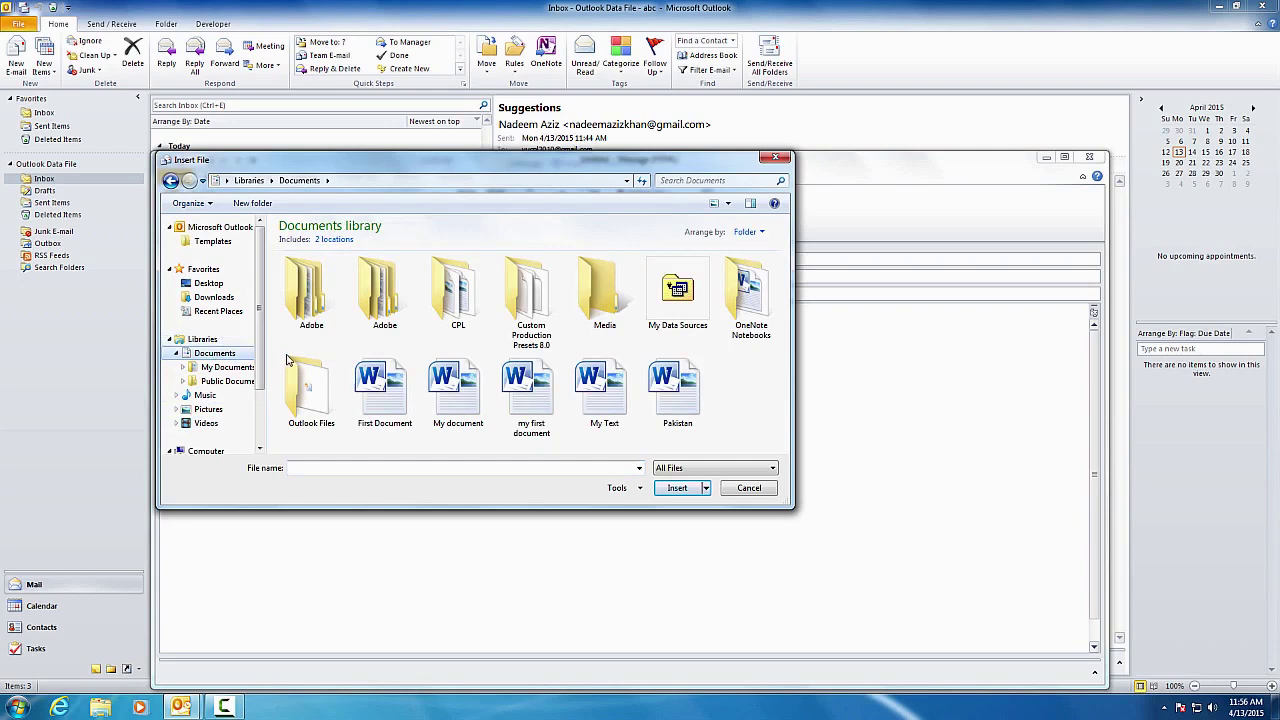
left_click(681, 410)
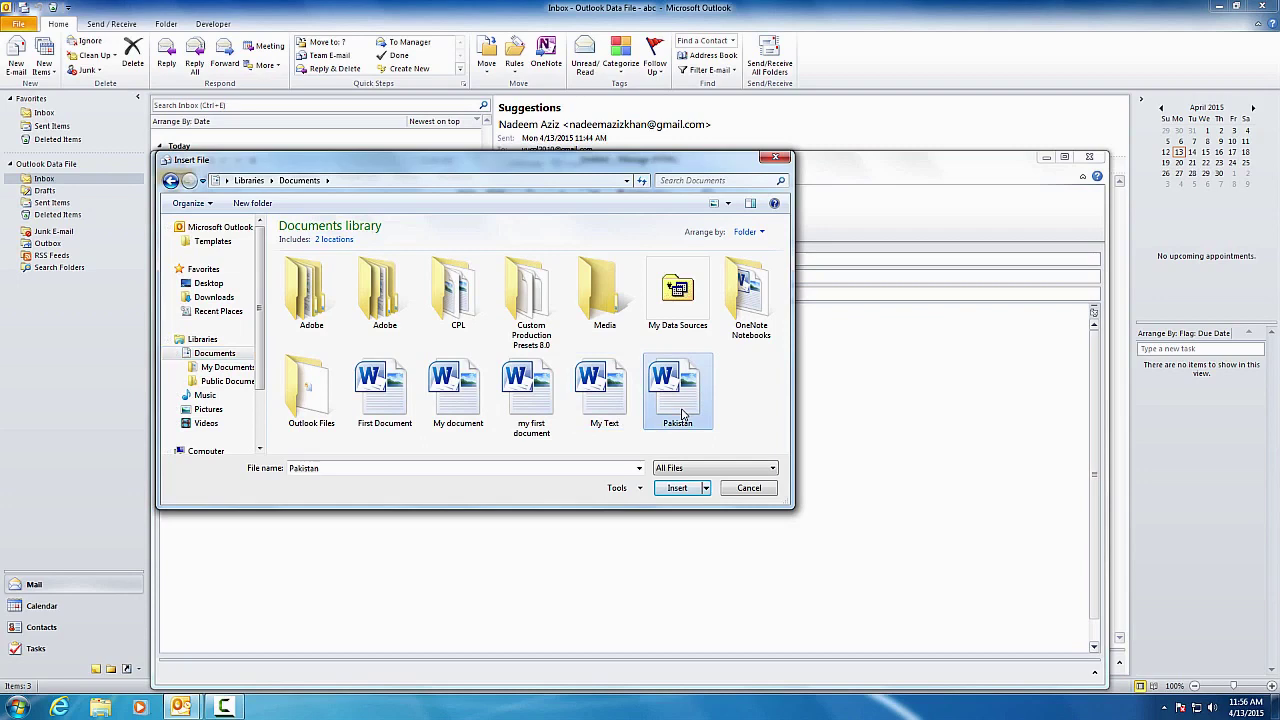
left_click(680, 488)
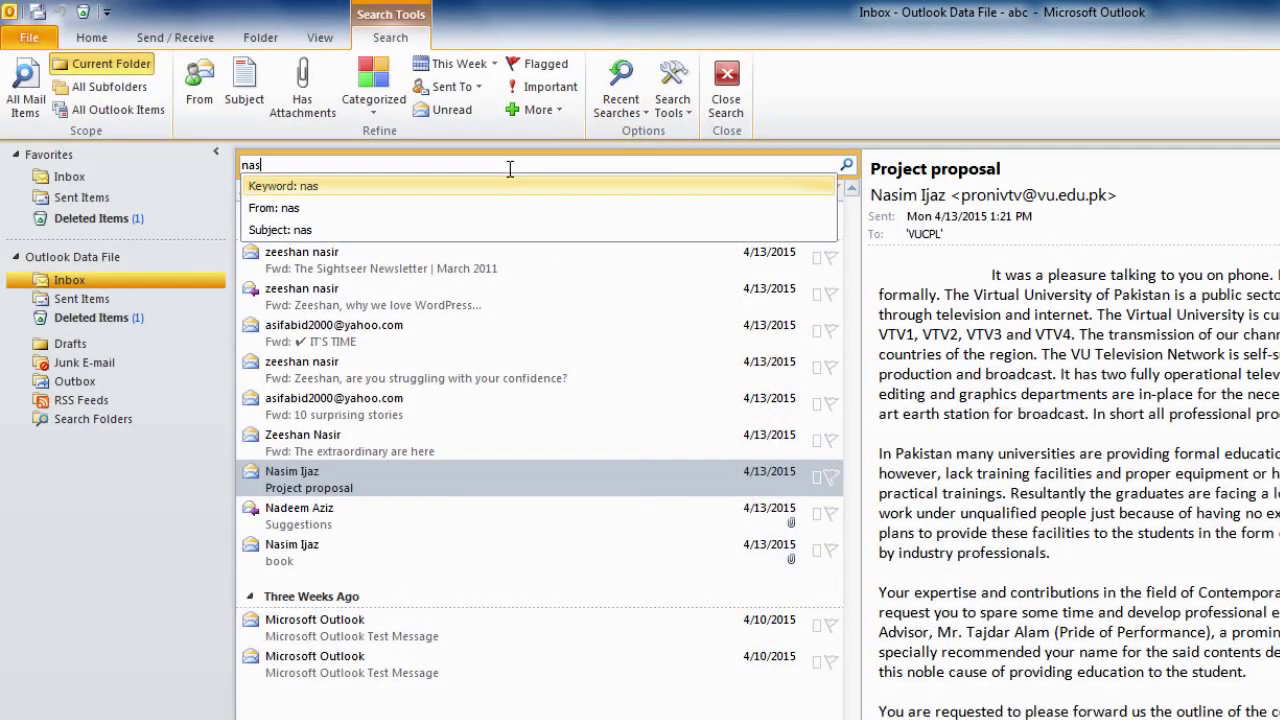
Step: Complete the inbox search keyword and run the search
type("im")
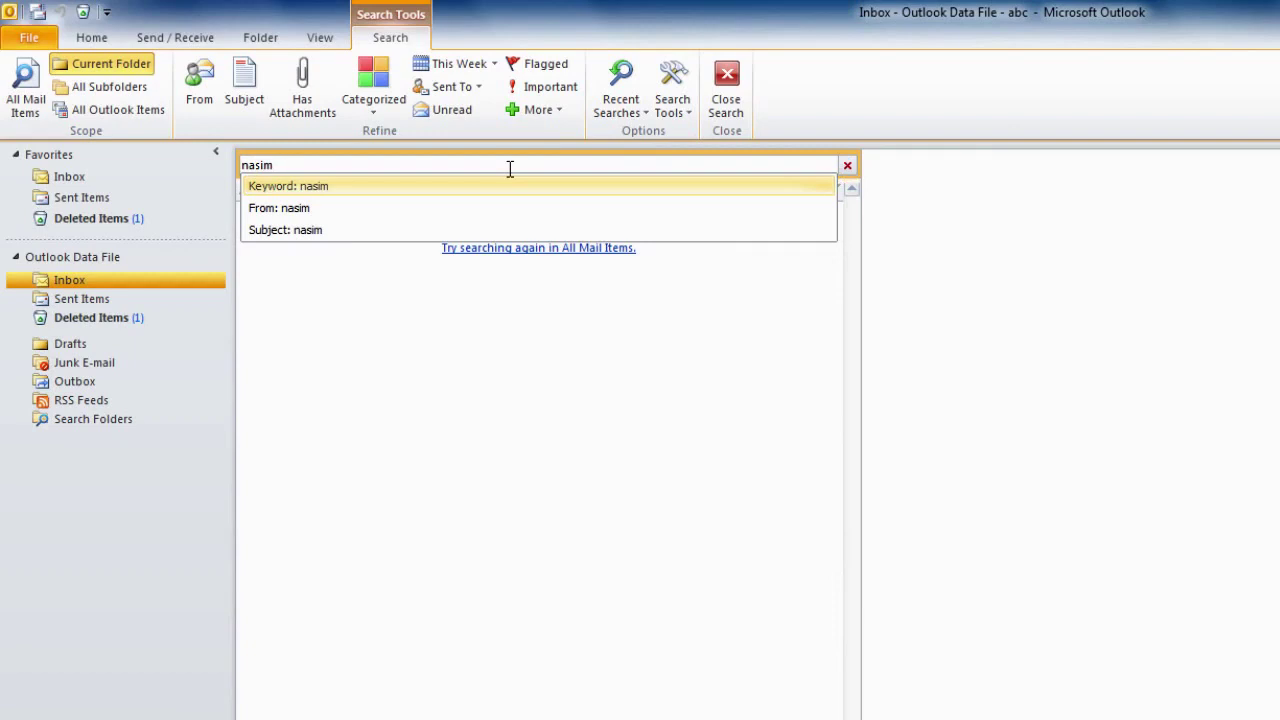
key("Return")
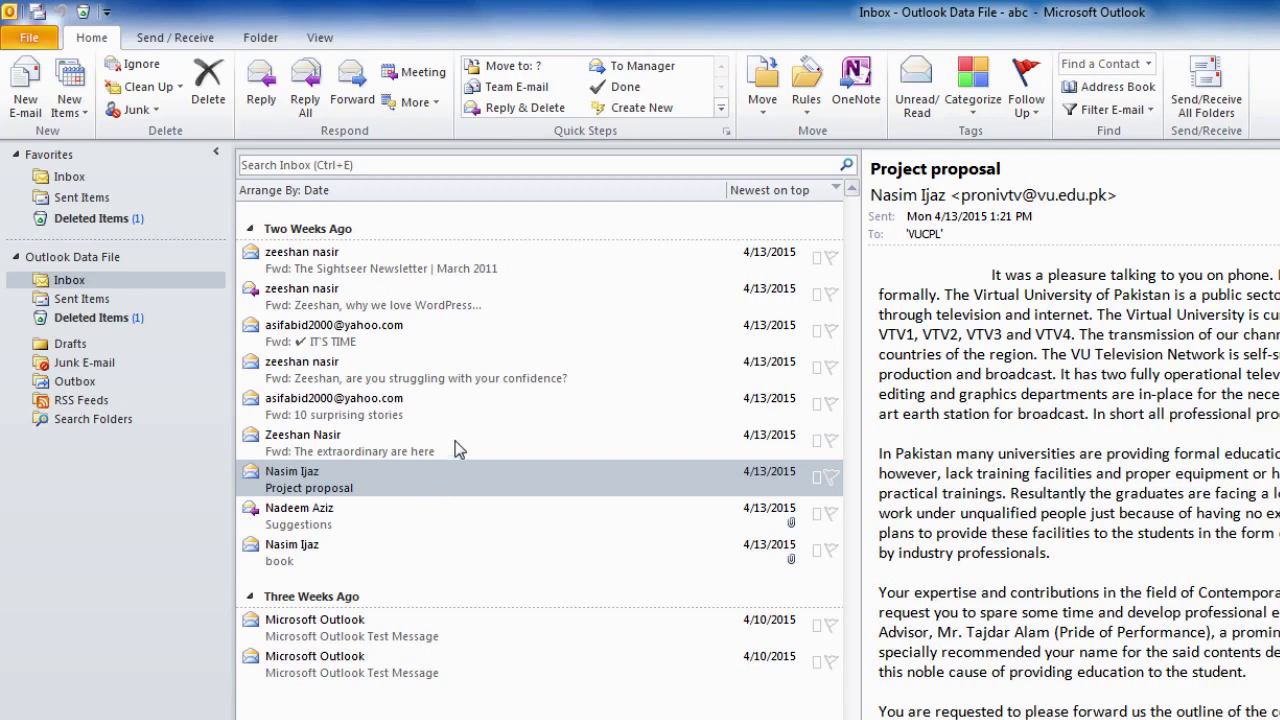
Step: Search the inbox for the sender's first name, then bring up the arrangement options for the results
left_click(509, 166)
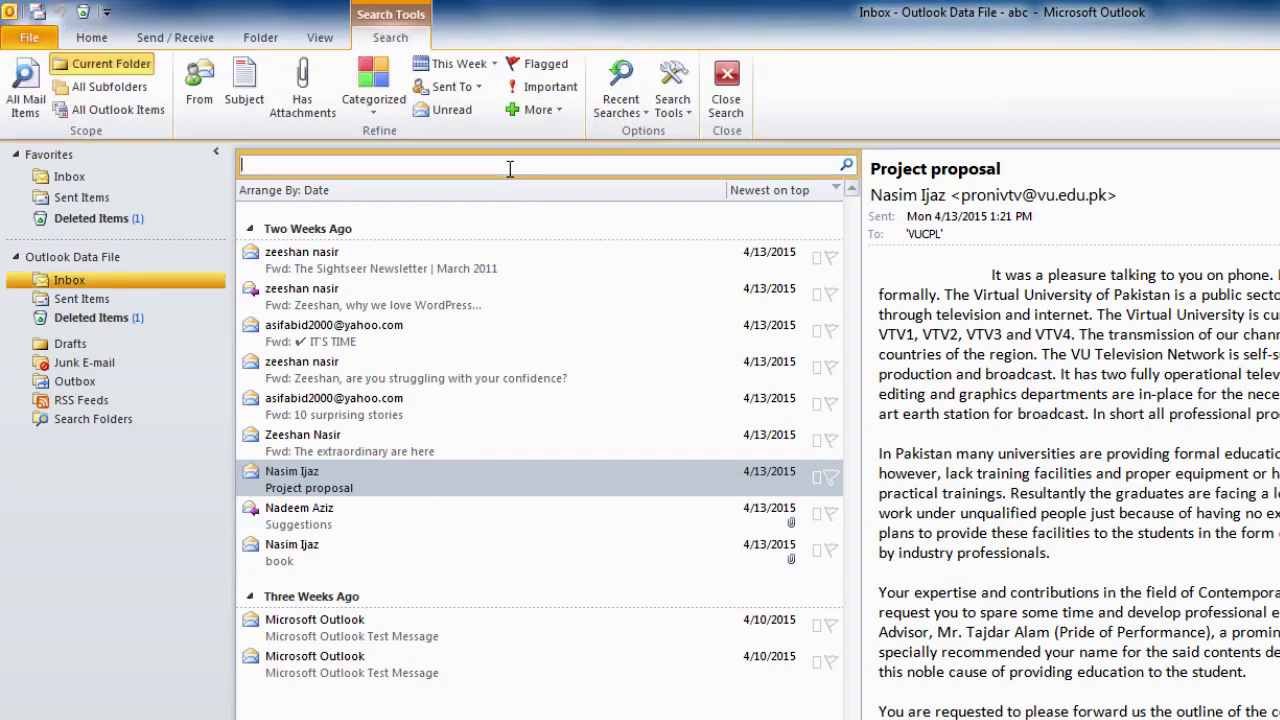
type("nasim")
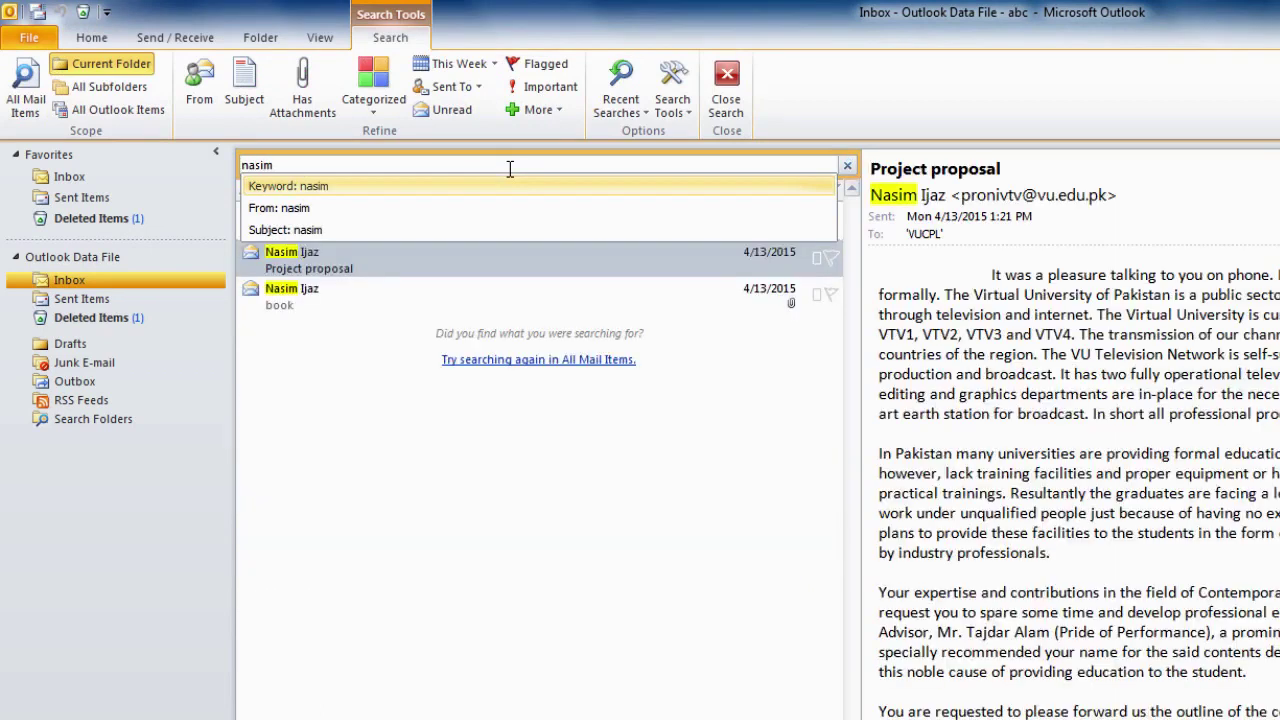
key("Return")
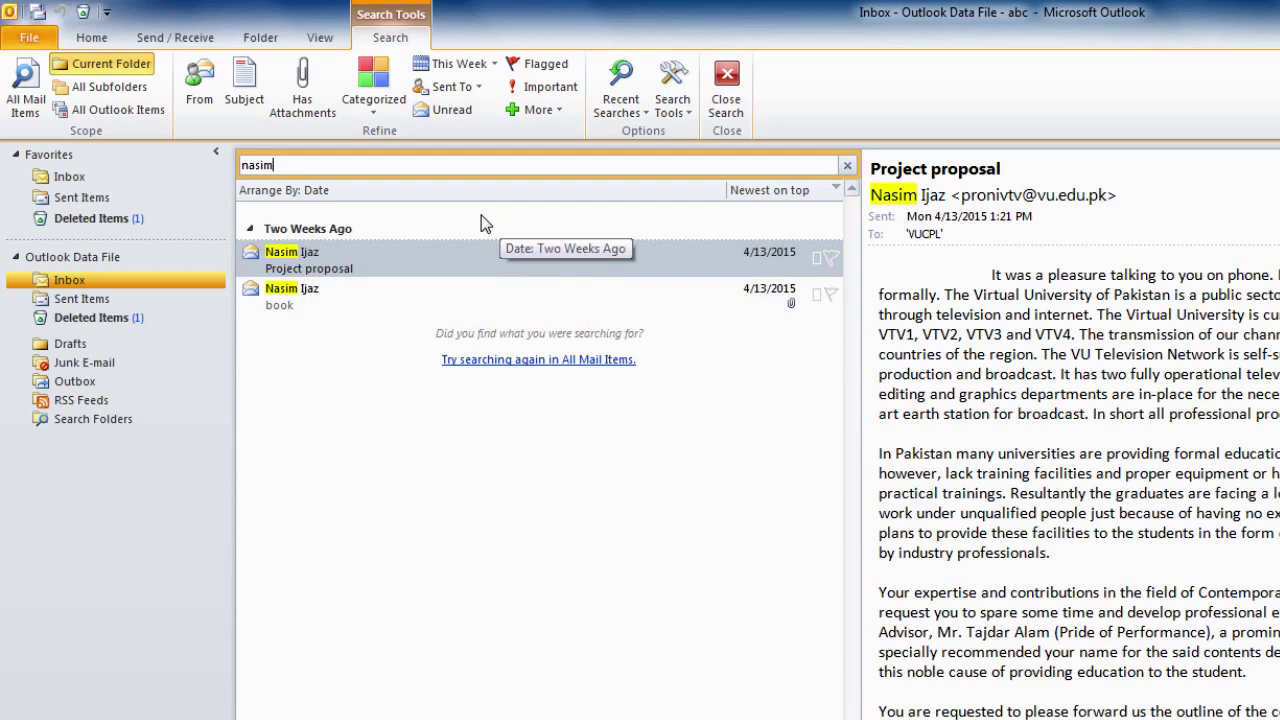
right_click(452, 193)
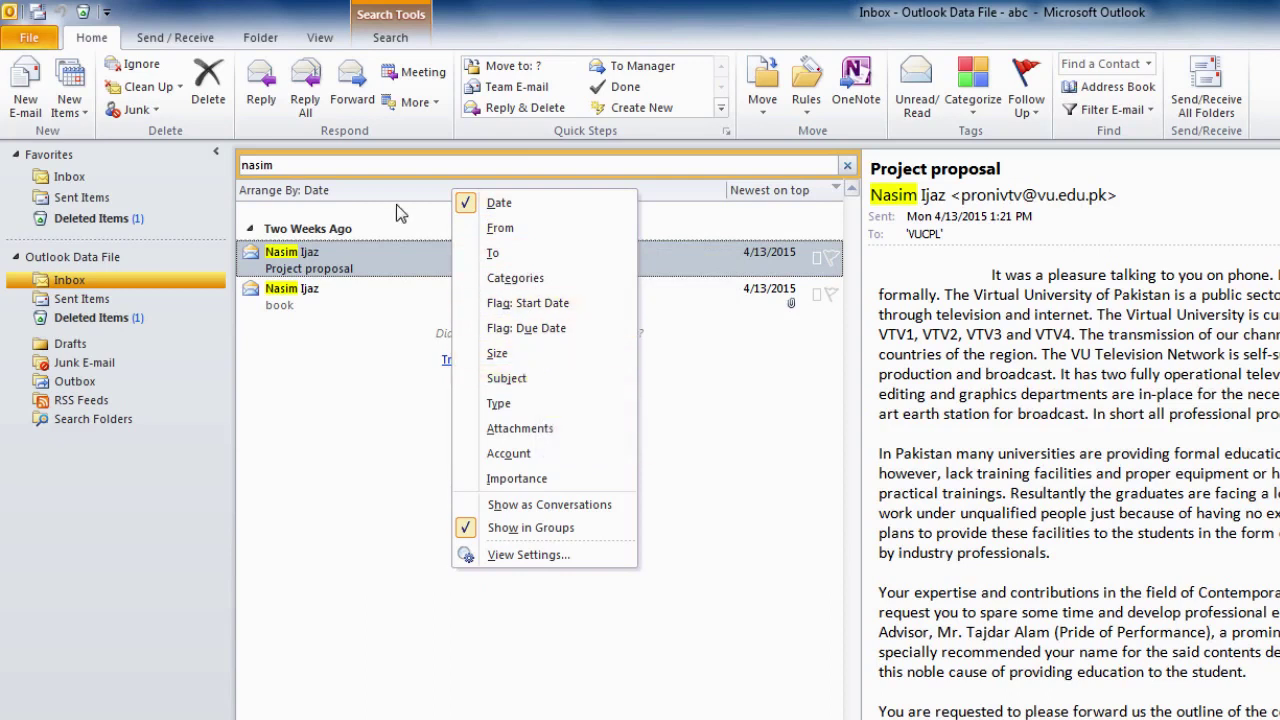
Step: Replace the search term with 'effective', run the search, then close Outlook
left_click(365, 168)
key("BackSpace")
key("BackSpace")
key("BackSpace")
key("BackSpace")
key("BackSpace")
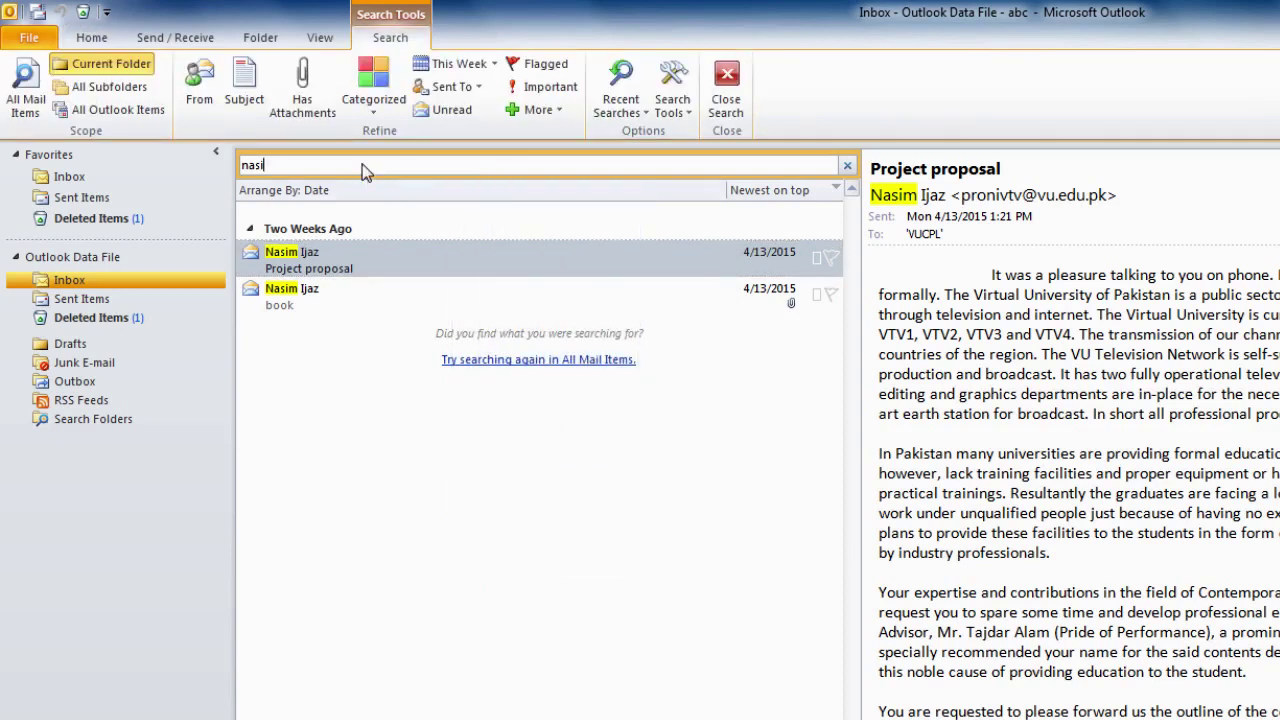
type("effective")
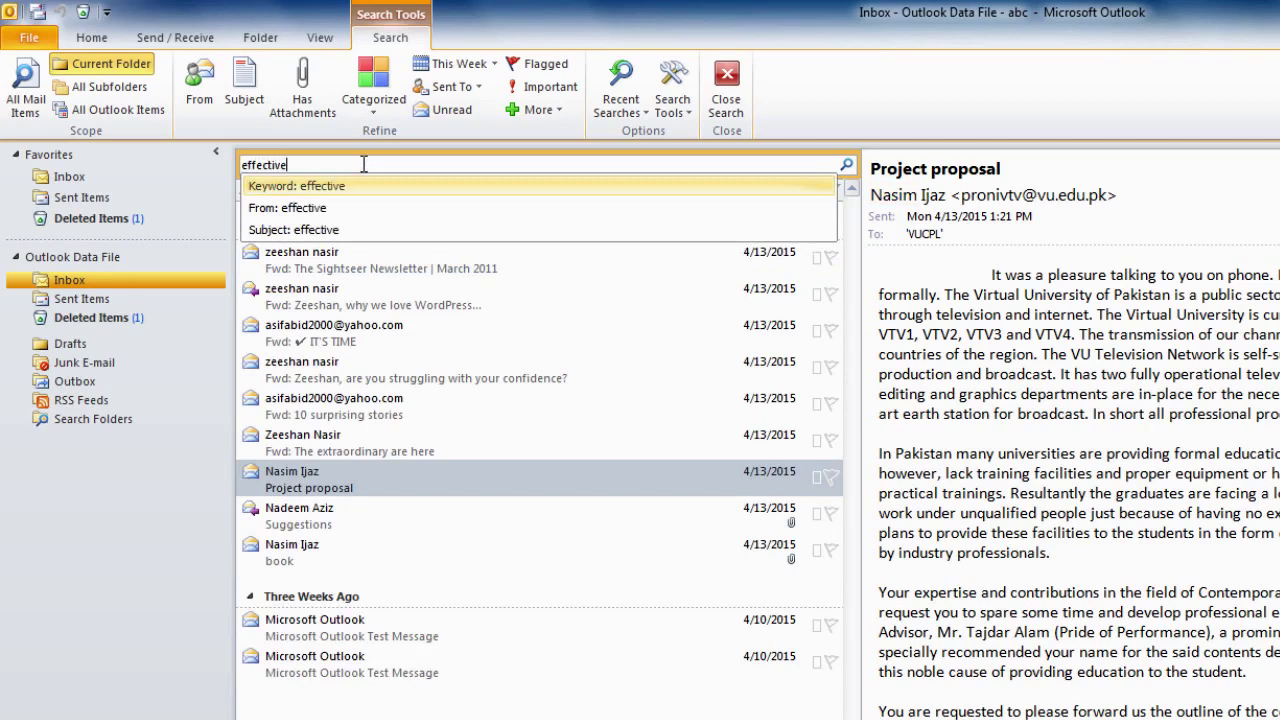
key("Return")
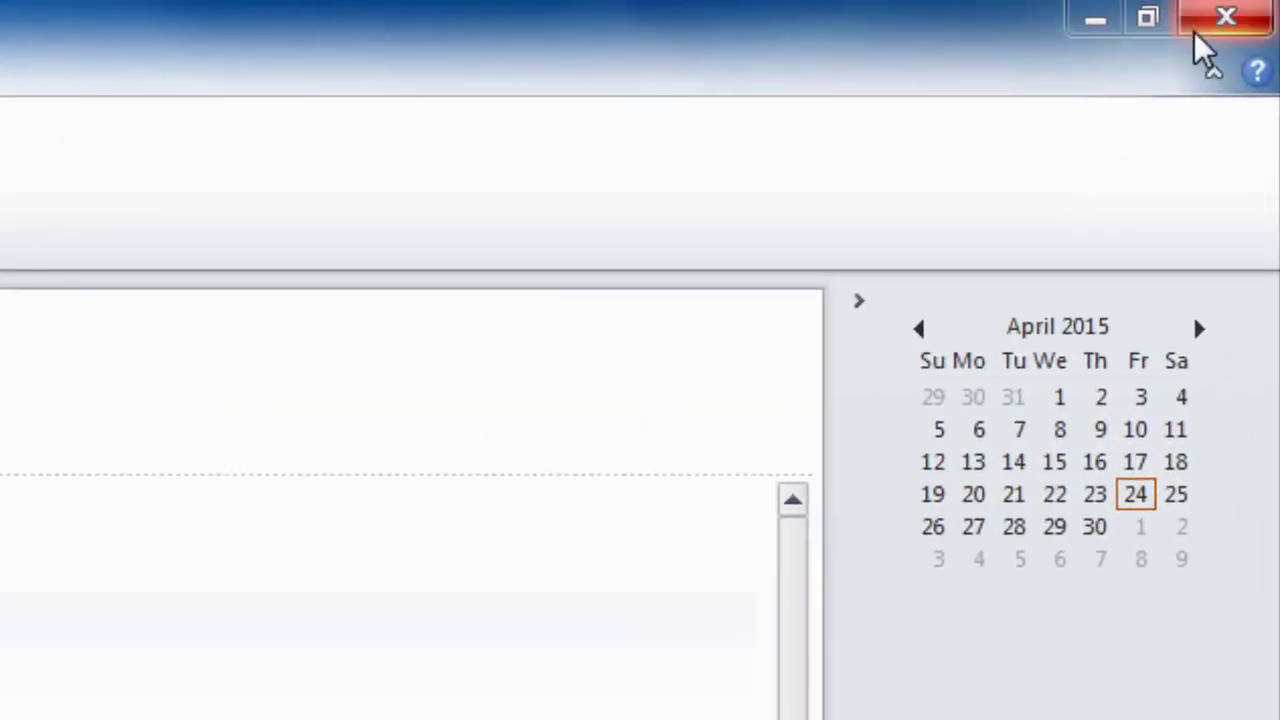
left_click(1197, 30)
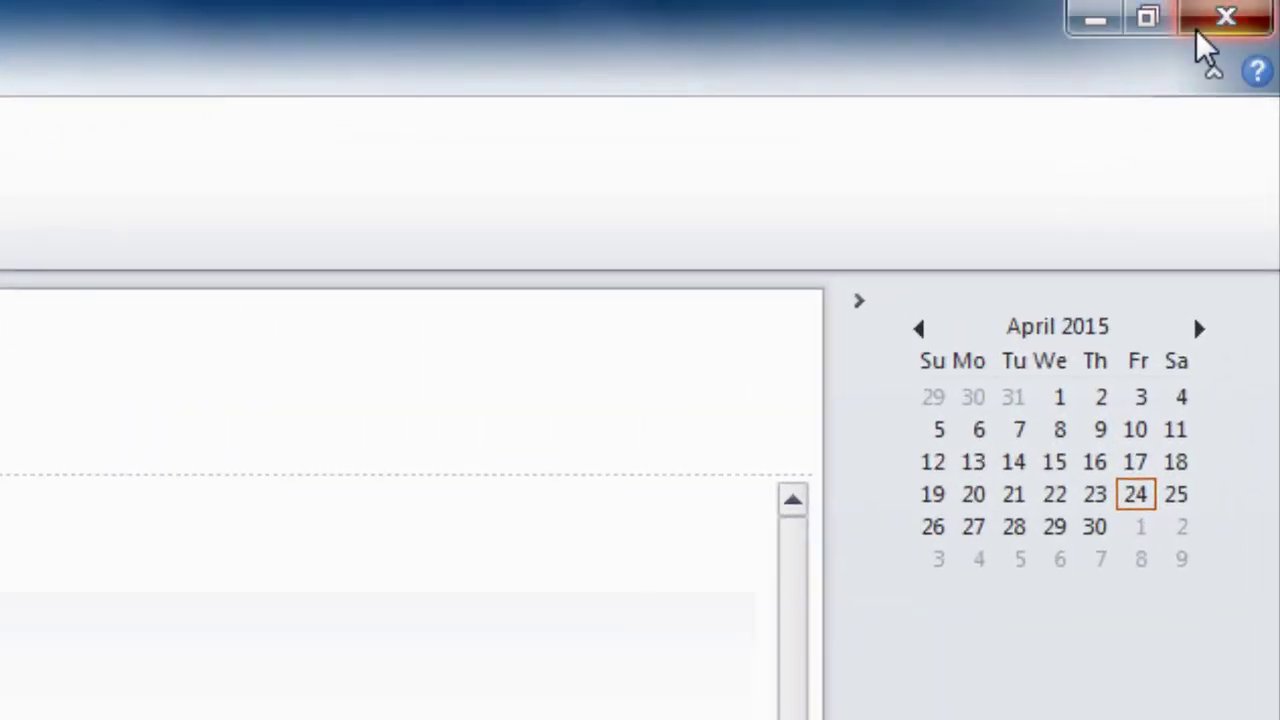